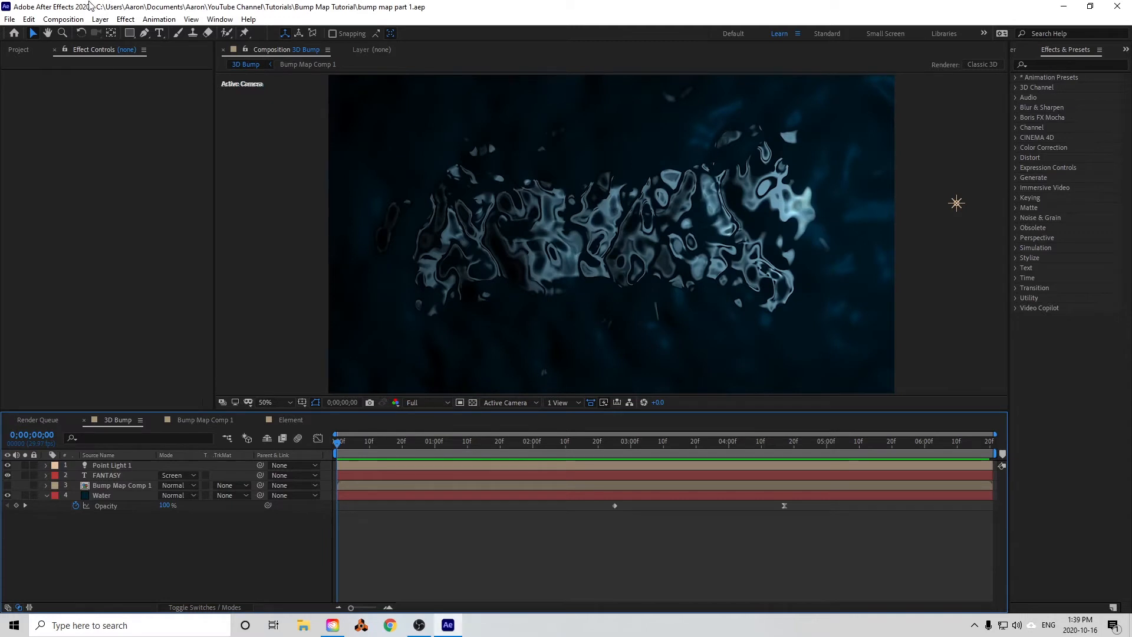
- Create a new composition named Planet with the HDTV 1080 29.97 preset
{"action": "left_click", "coordinate": [63, 19]}
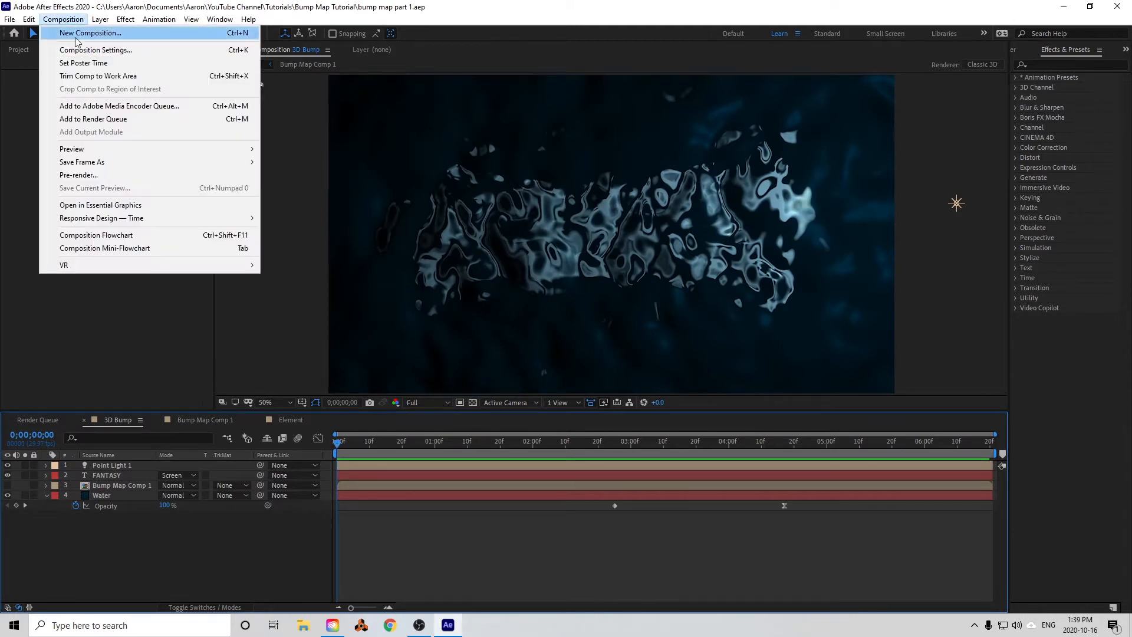
{"action": "left_click", "coordinate": [77, 26]}
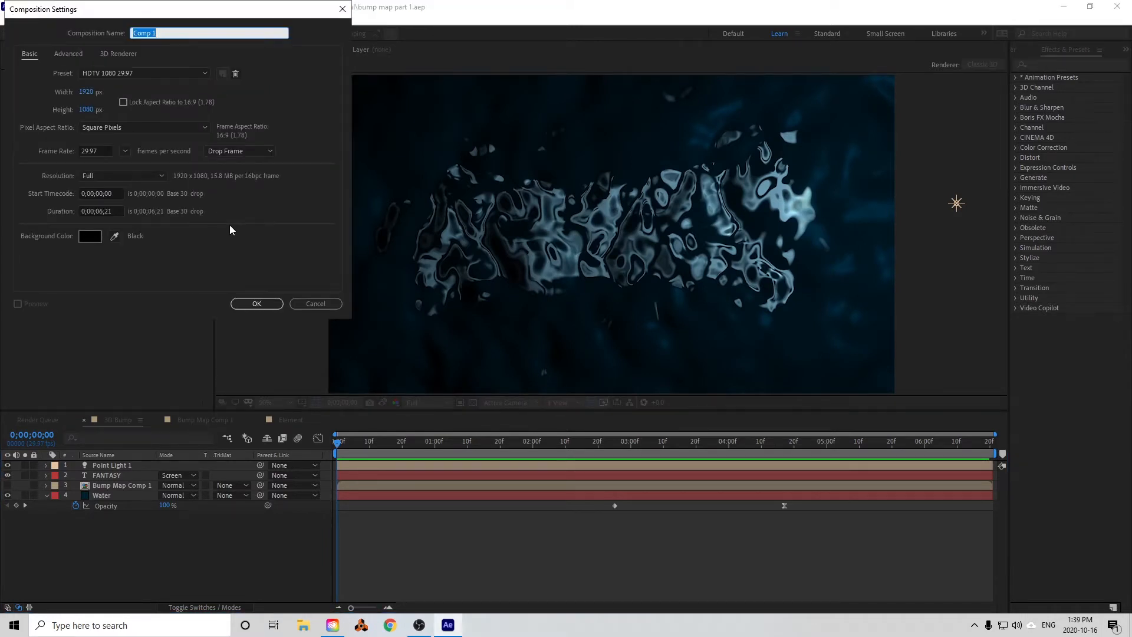
{"action": "type", "text": "P"}
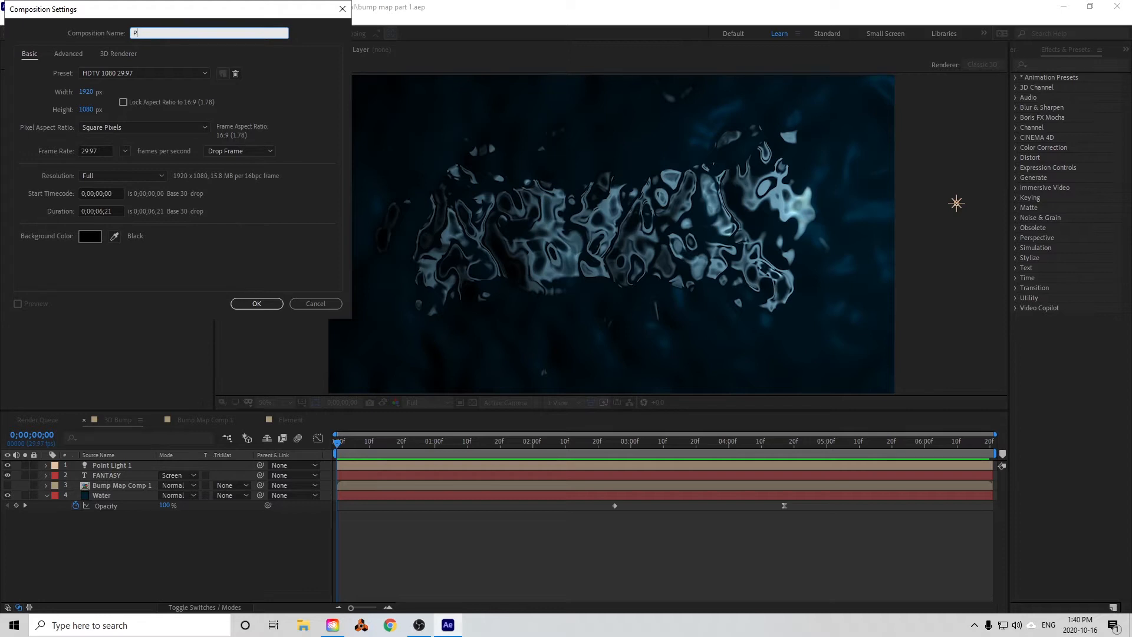
{"action": "type", "text": "lanet"}
{"action": "key", "text": "Return"}
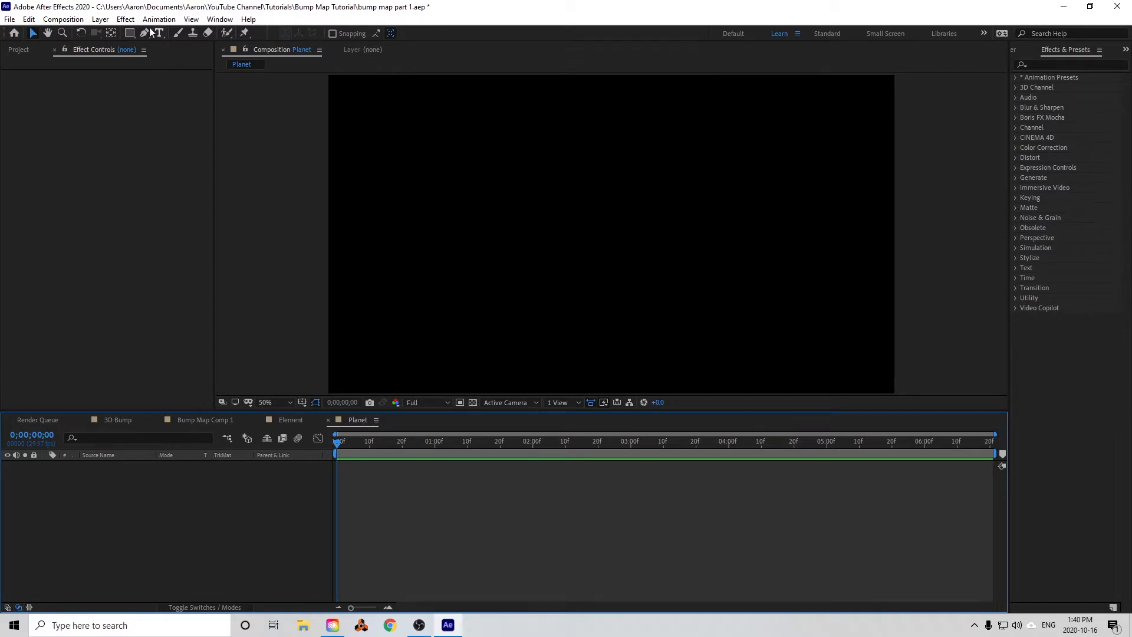
- Add a new solid layer named Element to the Planet composition
{"action": "left_click", "coordinate": [100, 19]}
{"action": "mouse_move", "coordinate": [118, 33]}
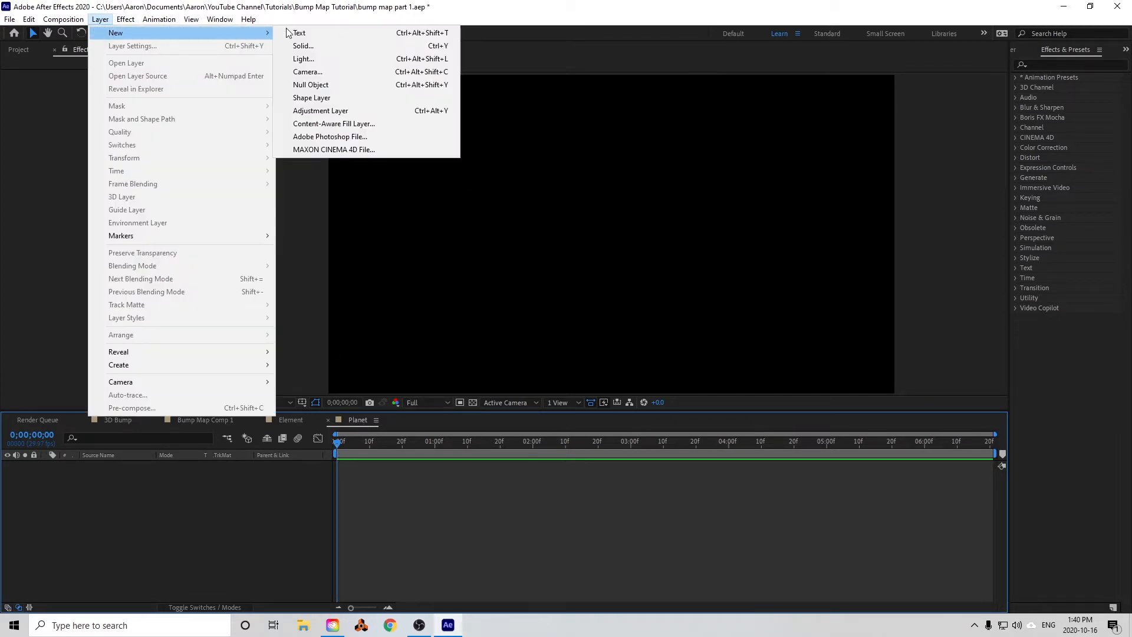
{"action": "left_click", "coordinate": [338, 44]}
{"action": "type", "text": "Element"}
{"action": "key", "text": "Return"}
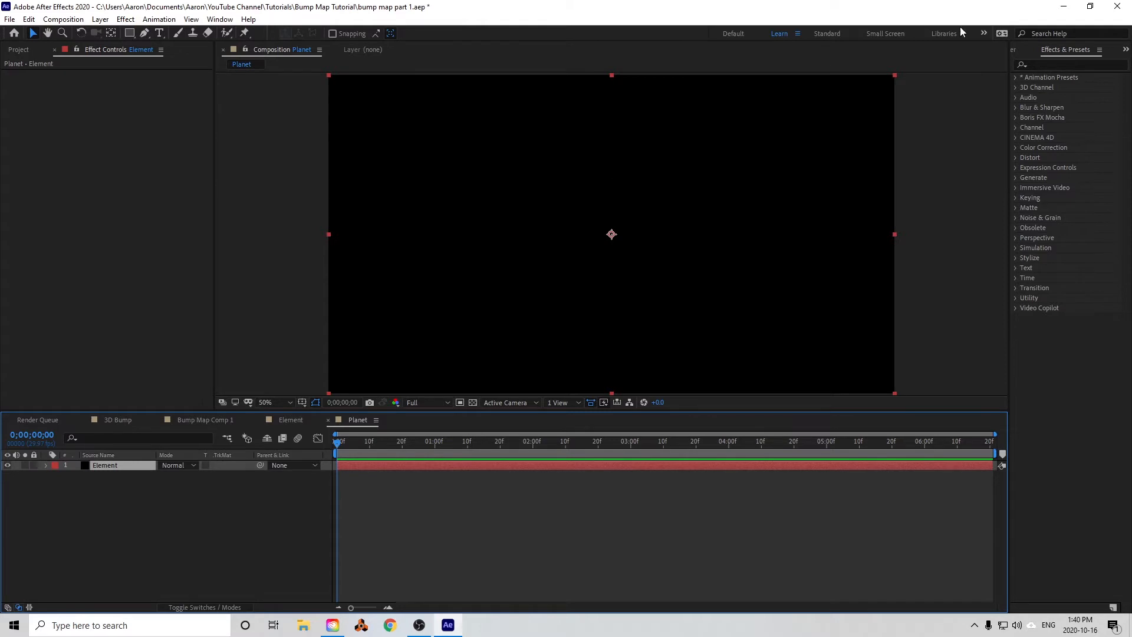
- Find the Video Copilot Element effect and apply it to the Element solid
{"action": "left_click", "coordinate": [1066, 66]}
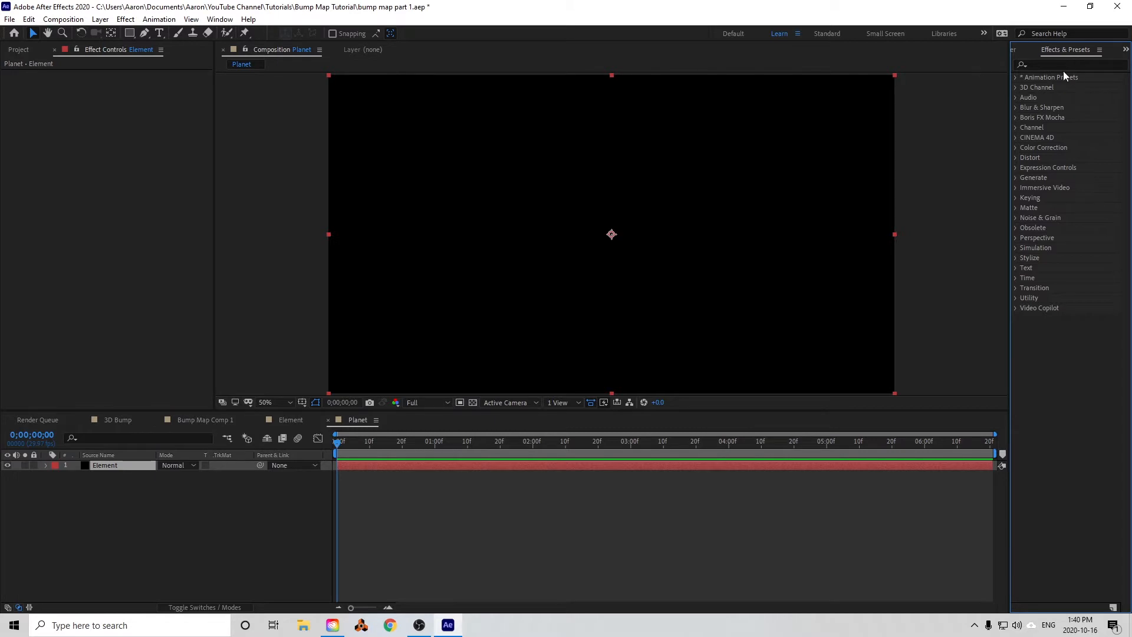
{"action": "left_click", "coordinate": [1061, 66]}
{"action": "type", "text": "element"}
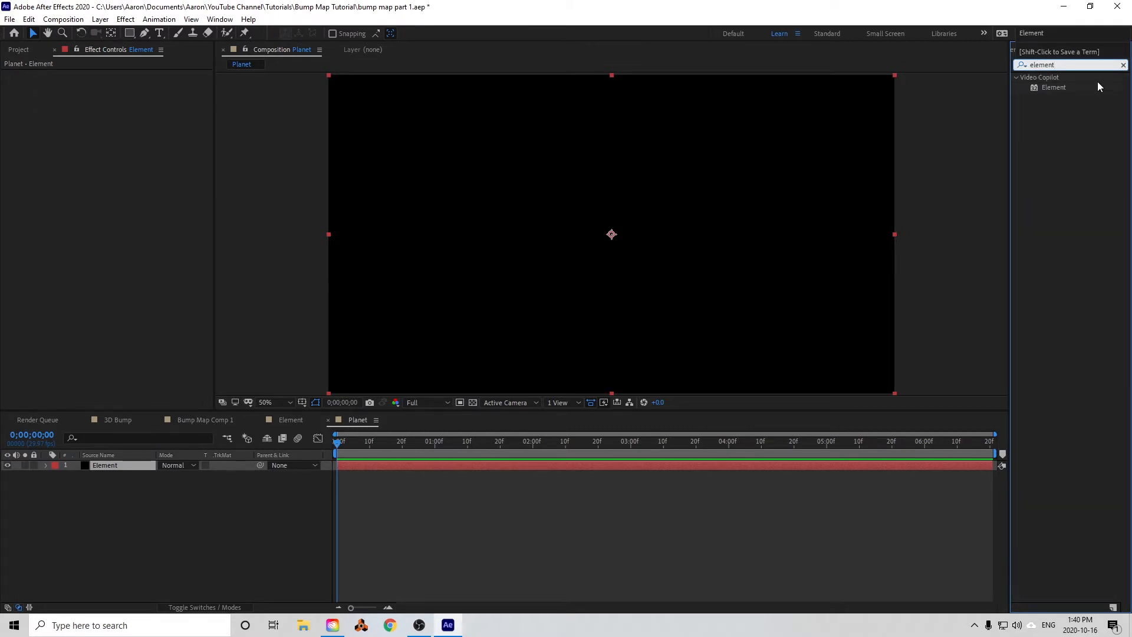
{"action": "left_click_drag", "start_coordinate": [1100, 87], "coordinate": [156, 297]}
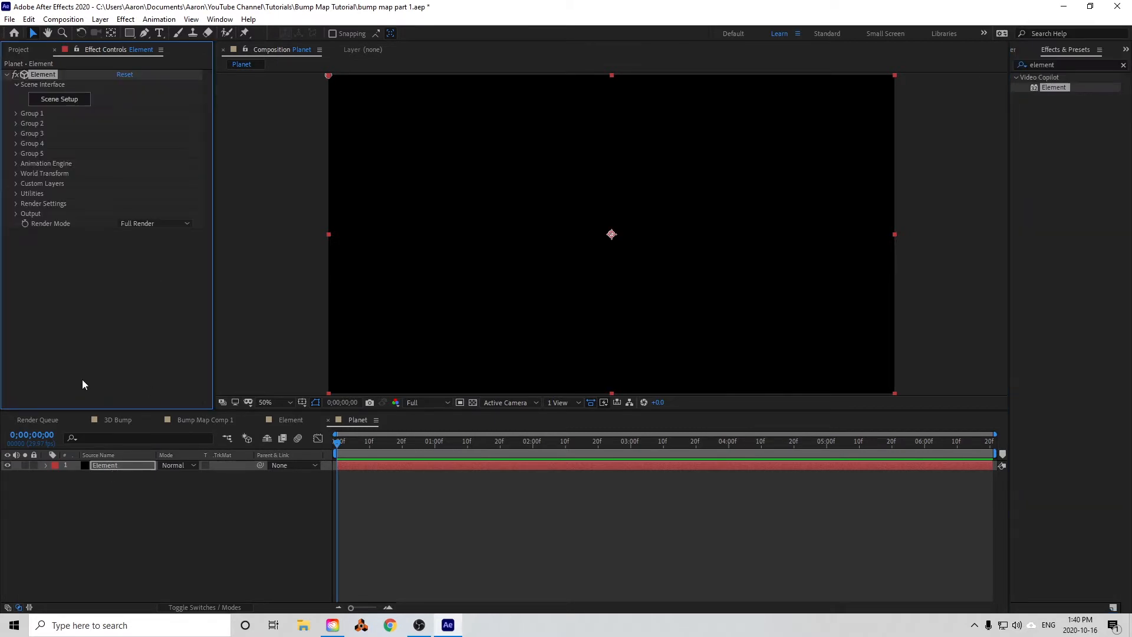
- Add a second solid layer named Bump Map to the Planet composition
{"action": "left_click", "coordinate": [100, 19]}
{"action": "mouse_move", "coordinate": [118, 33]}
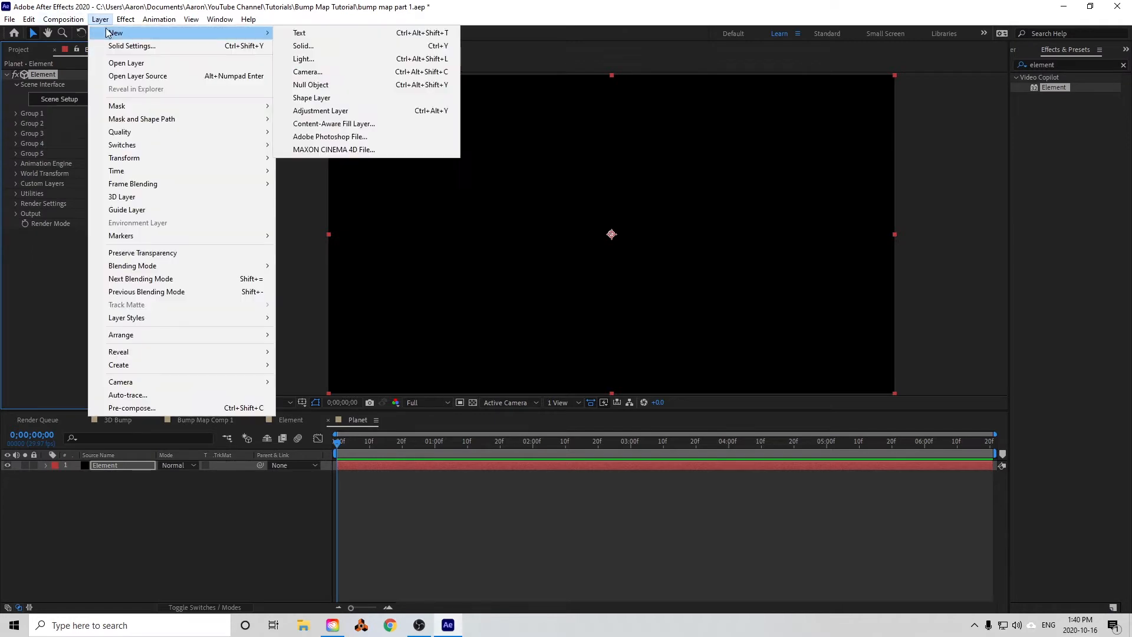
{"action": "left_click", "coordinate": [302, 46]}
{"action": "type", "text": "Bump Map"}
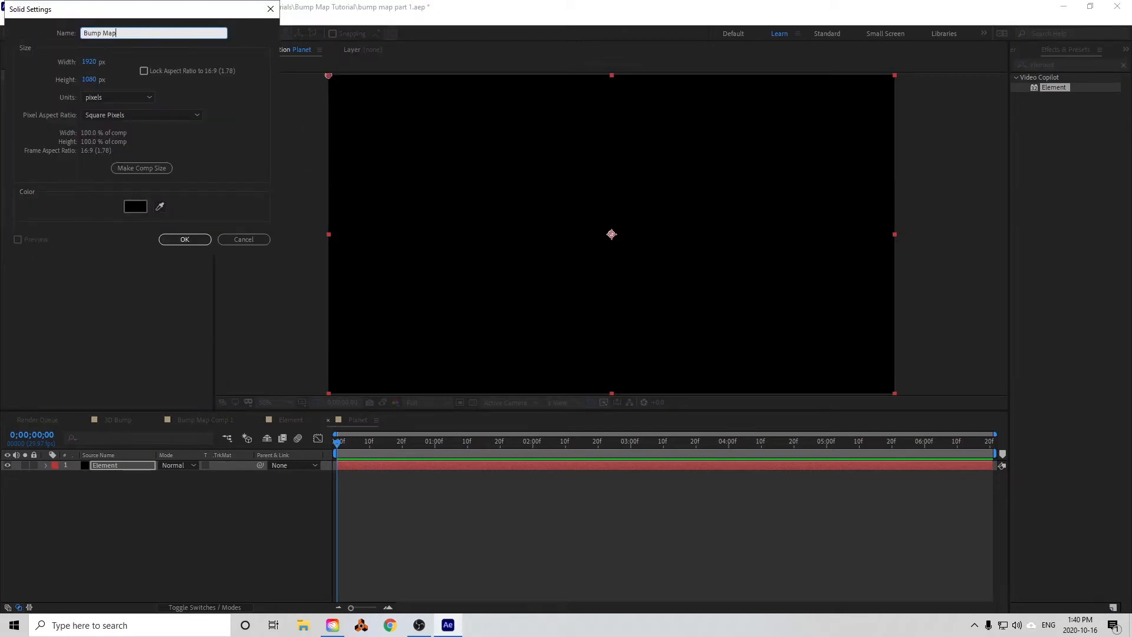
{"action": "key", "text": "Return"}
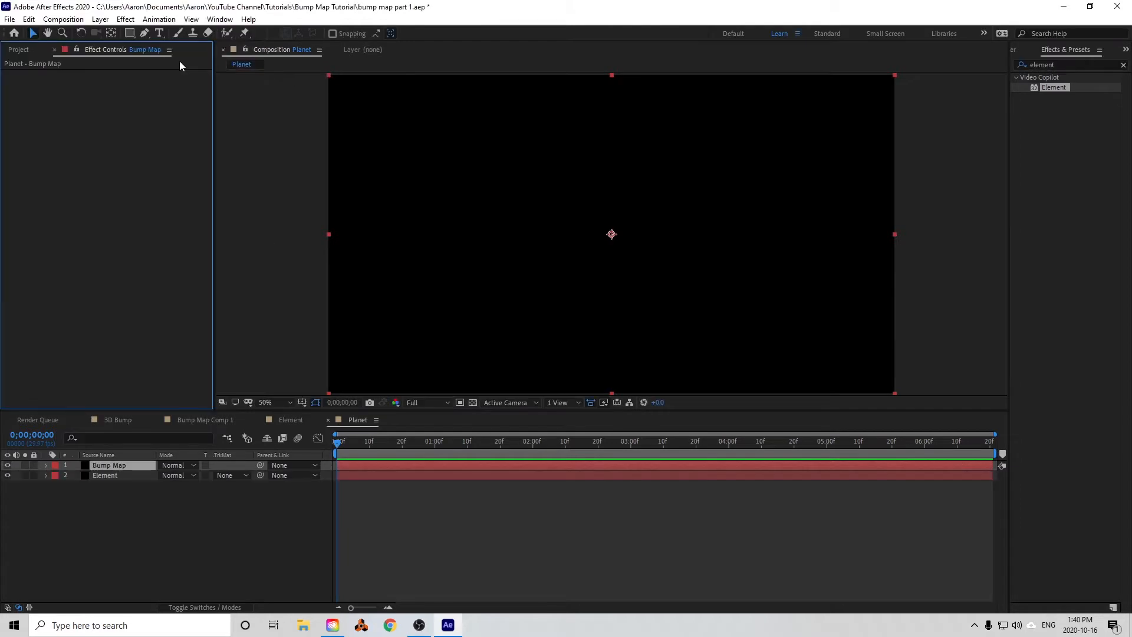
- Pre-compose the Bump Map layer with all attributes moved into the new composition, and open that composition
{"action": "right_click", "coordinate": [127, 465]}
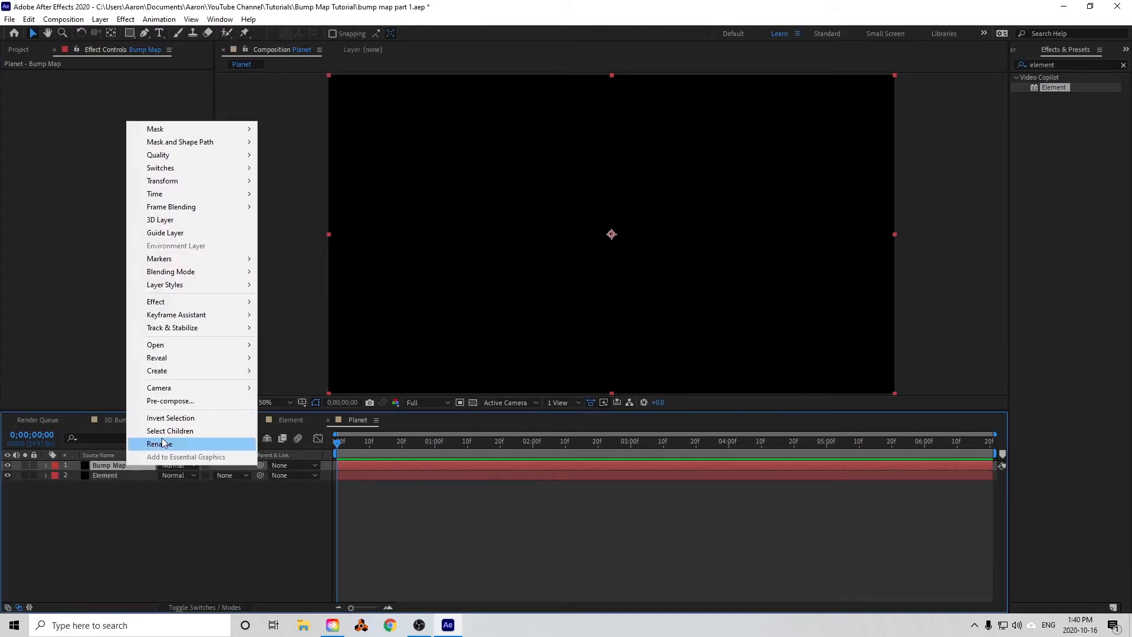
{"action": "left_click", "coordinate": [177, 401]}
{"action": "left_click", "coordinate": [467, 318]}
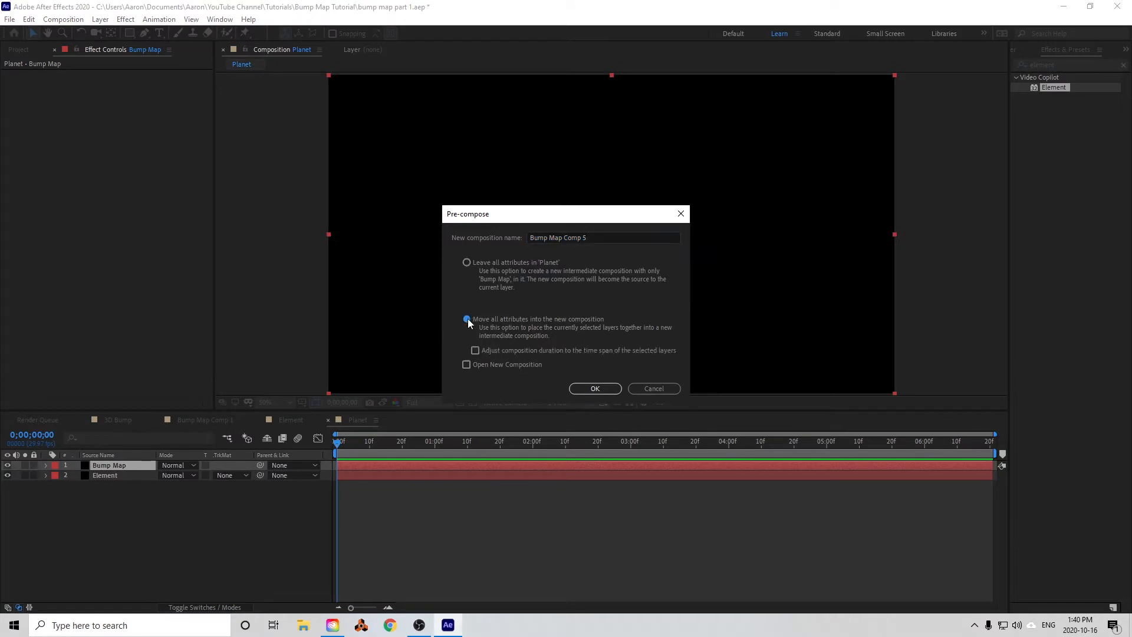
{"action": "left_click", "coordinate": [604, 389]}
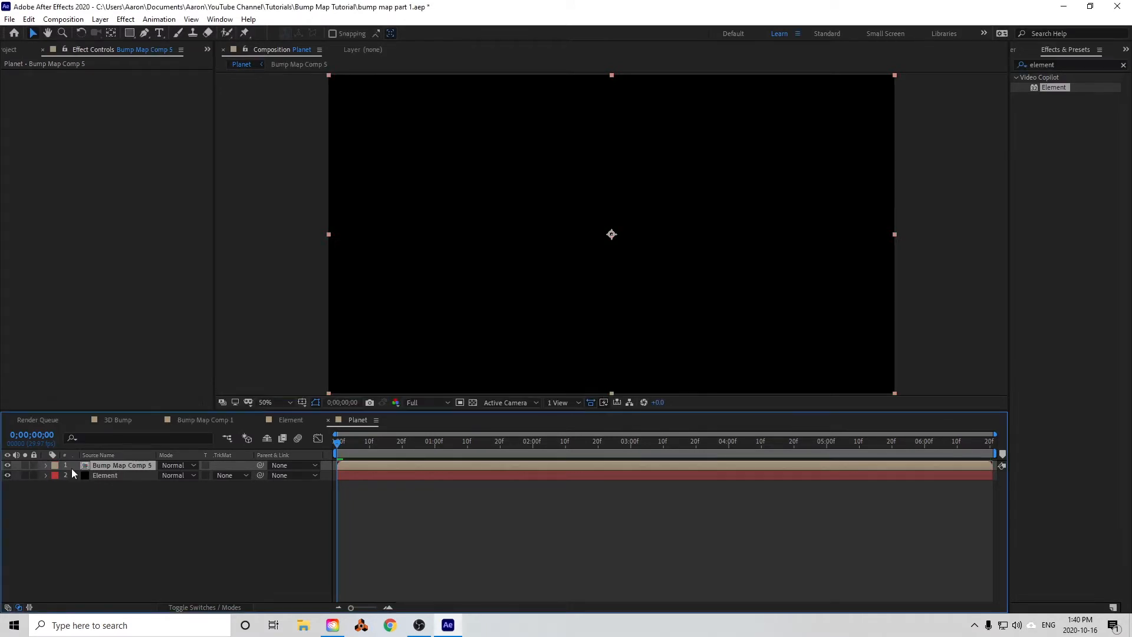
{"action": "double_click", "coordinate": [128, 465]}
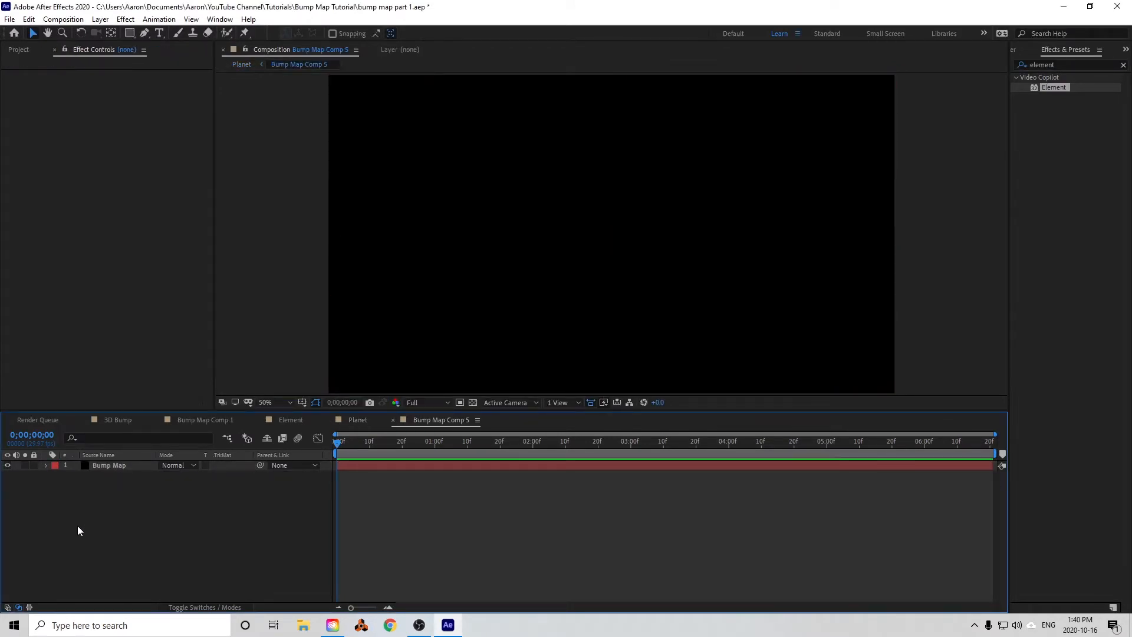
- Find the Fractal Noise effect and apply it to the Bump Map solid
{"action": "left_click", "coordinate": [122, 466]}
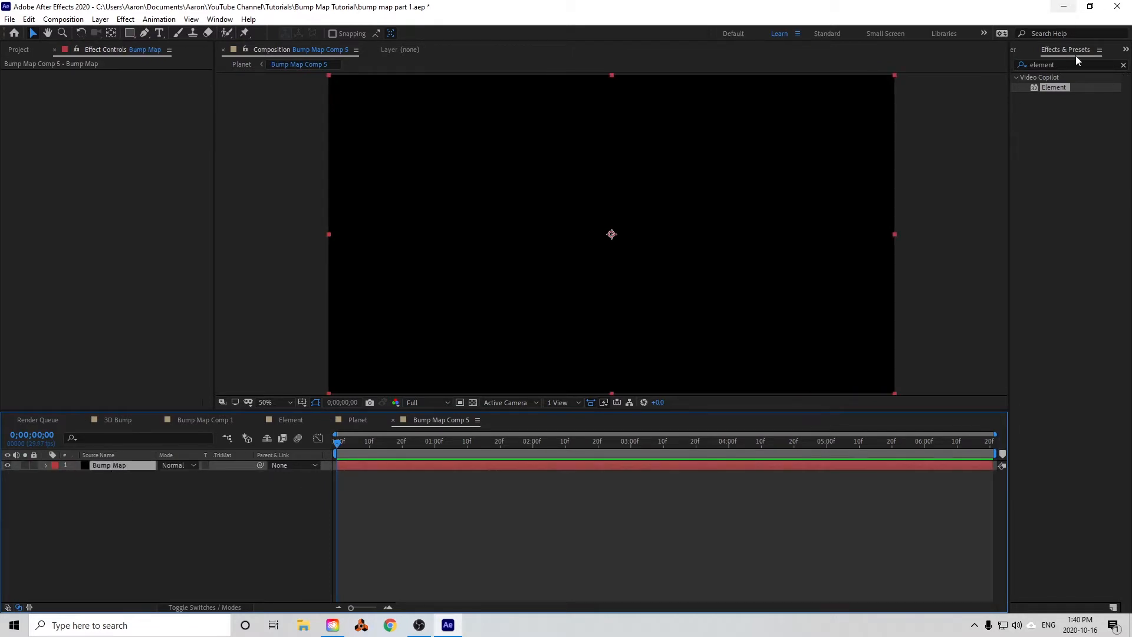
{"action": "left_click", "coordinate": [1123, 65]}
{"action": "left_click", "coordinate": [1068, 64]}
{"action": "type", "text": "fractal"}
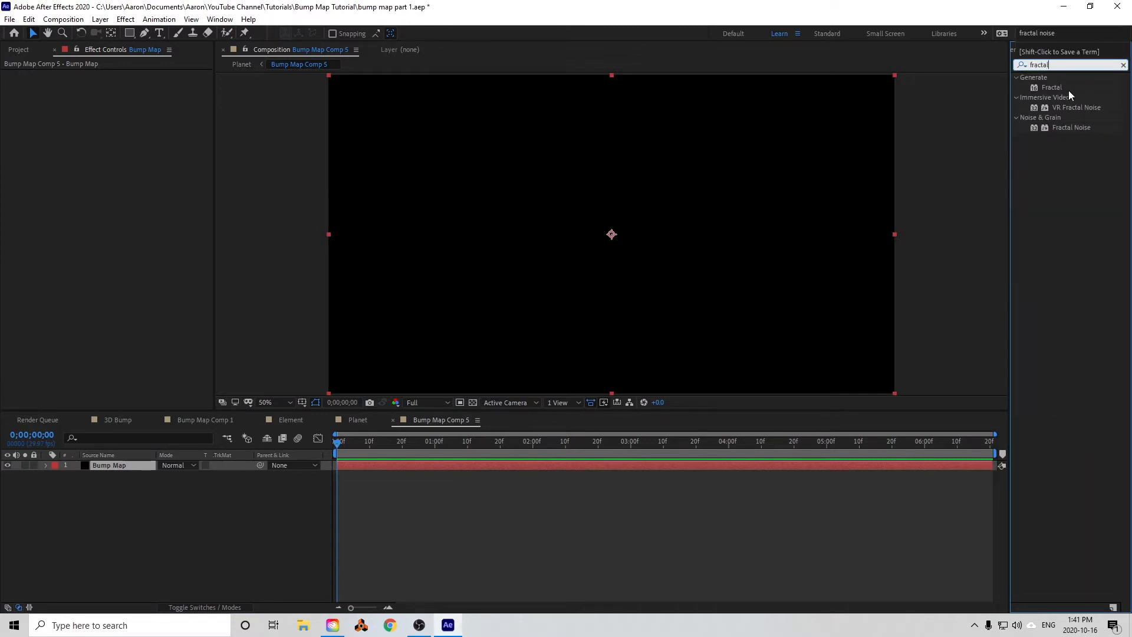
{"action": "left_click", "coordinate": [1083, 129]}
{"action": "left_click_drag", "start_coordinate": [1080, 127], "coordinate": [670, 217]}
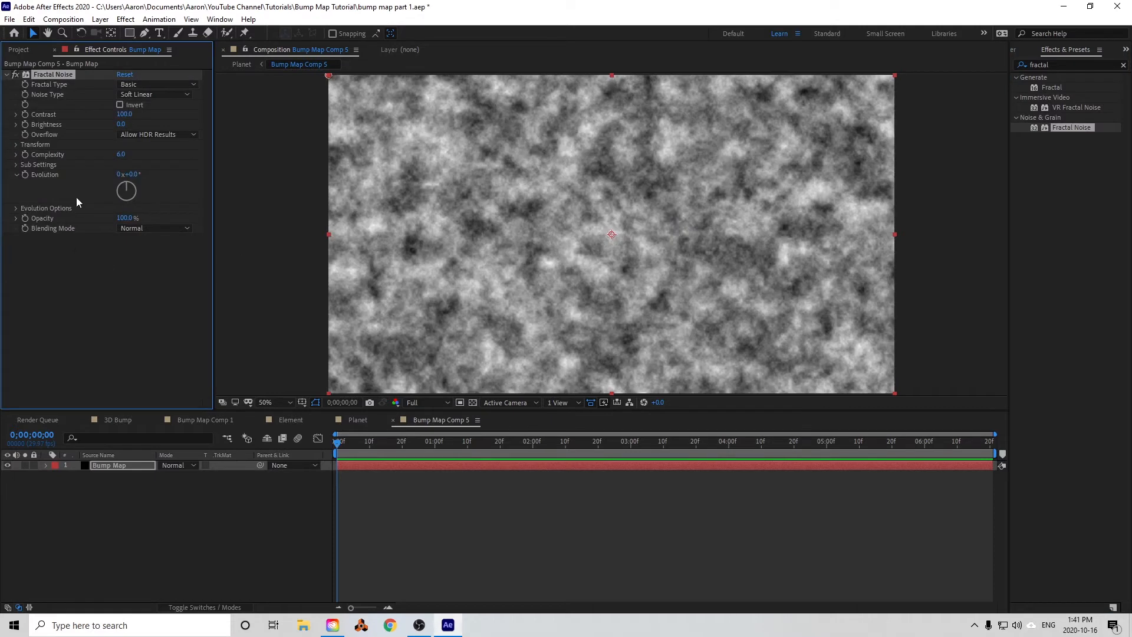
- Try the Cloudy and Rocky fractal types, settle on Cloudy, and set the noise type to Spline
{"action": "left_click", "coordinate": [168, 84]}
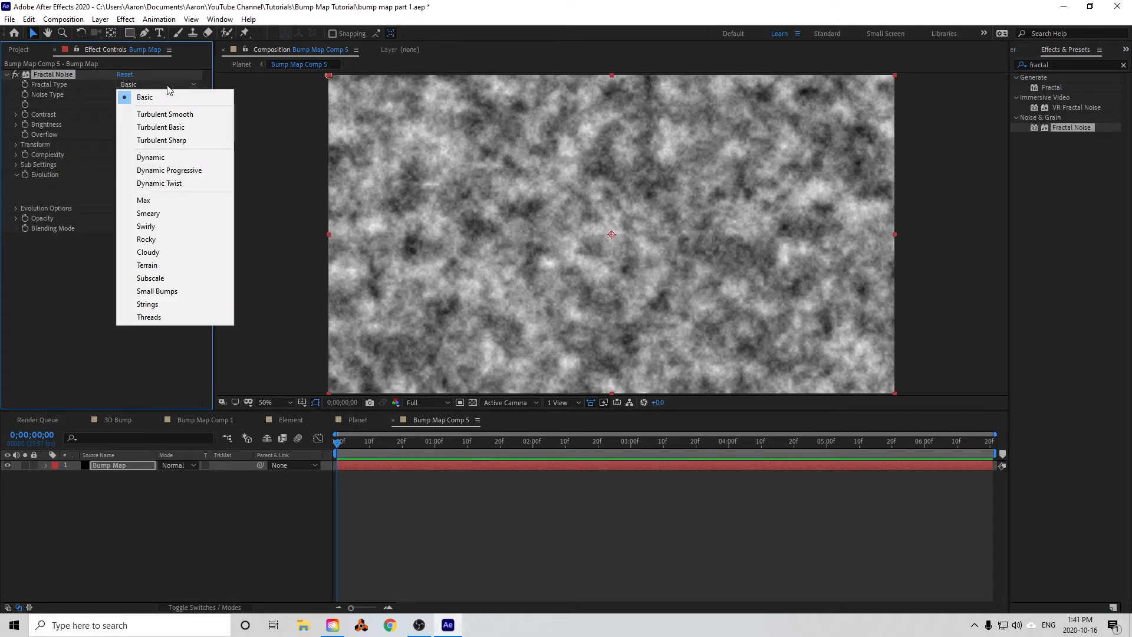
{"action": "left_click", "coordinate": [154, 251]}
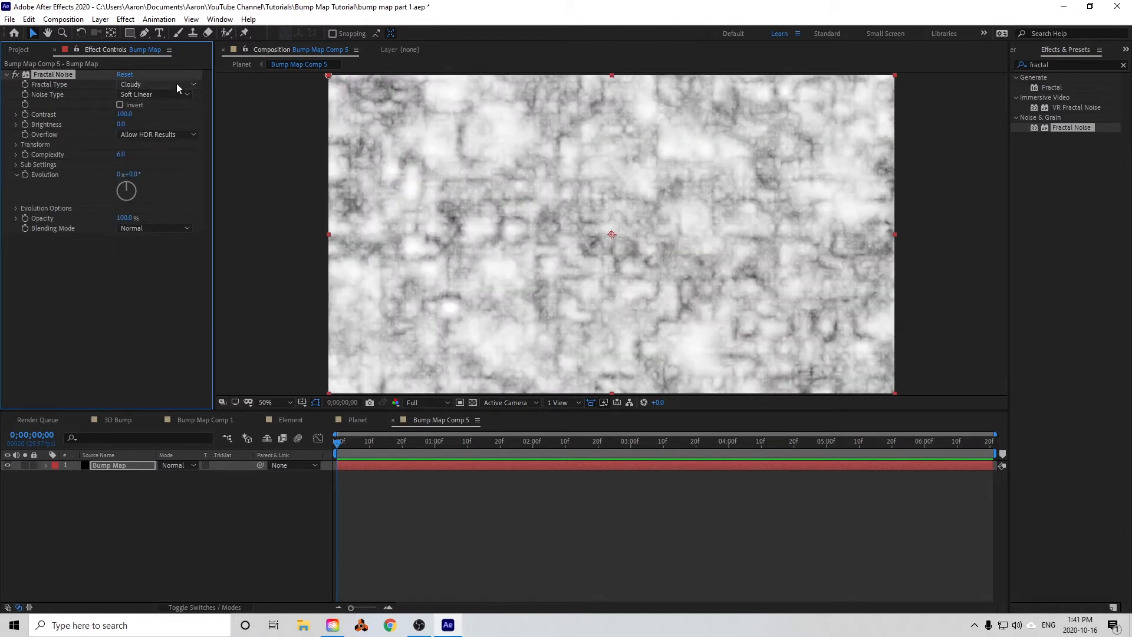
{"action": "left_click", "coordinate": [175, 83]}
{"action": "left_click", "coordinate": [150, 246]}
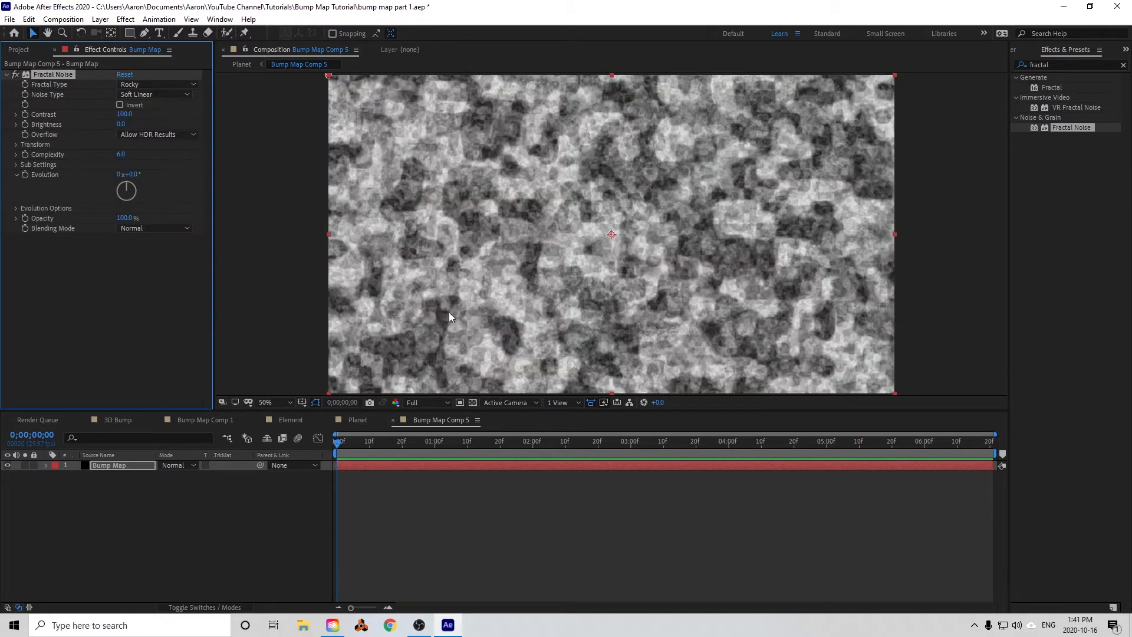
{"action": "left_click", "coordinate": [166, 84]}
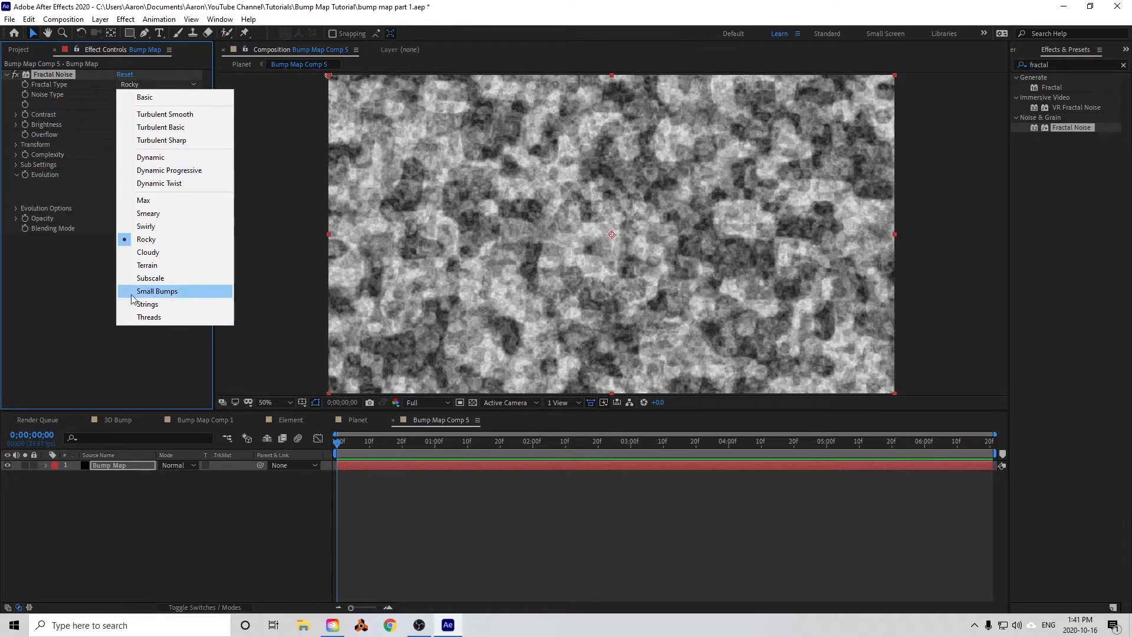
{"action": "left_click", "coordinate": [165, 253]}
{"action": "left_click", "coordinate": [168, 95]}
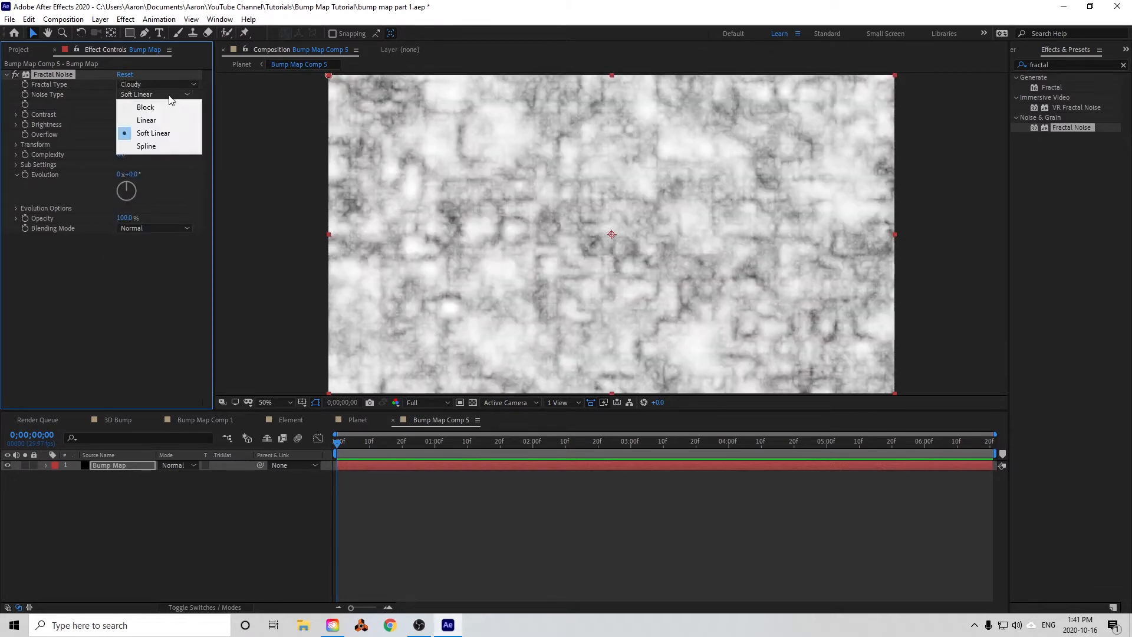
{"action": "left_click", "coordinate": [154, 150]}
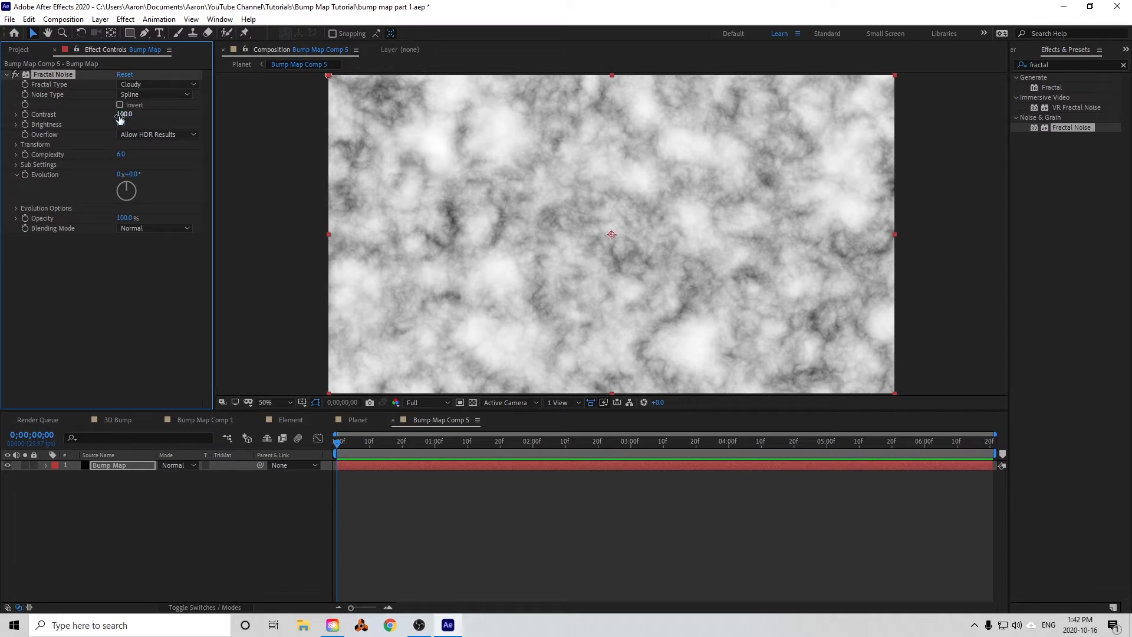
- Set the Fractal Noise contrast to about 152 and the brightness to about -65
{"action": "left_click_drag", "start_coordinate": [121, 113], "coordinate": [139, 114]}
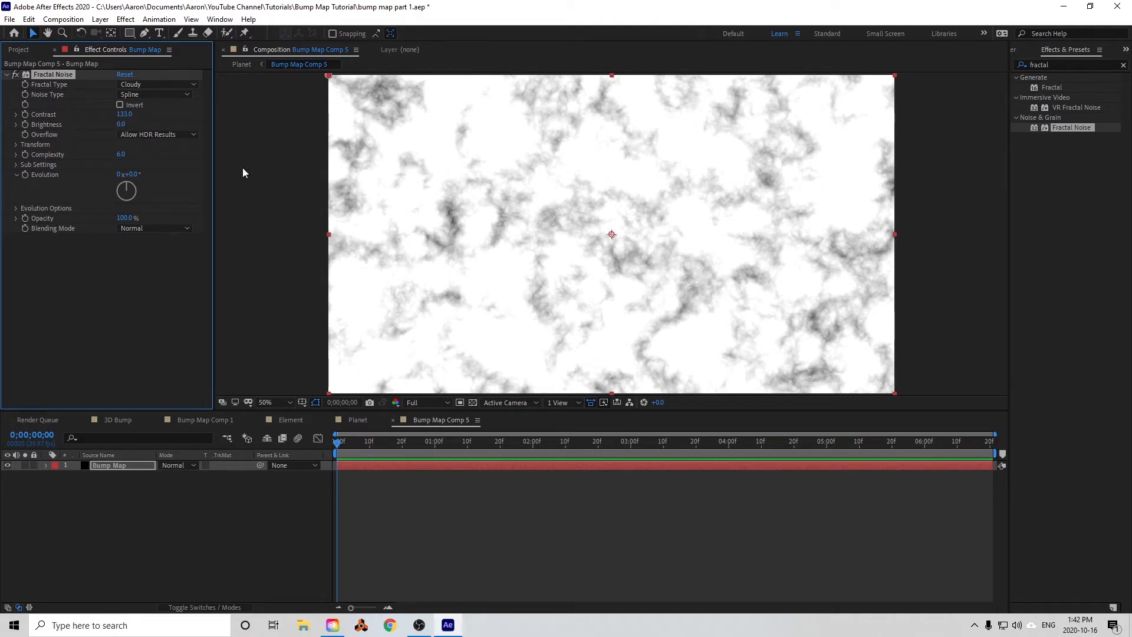
{"action": "left_click_drag", "start_coordinate": [120, 124], "coordinate": [96, 128]}
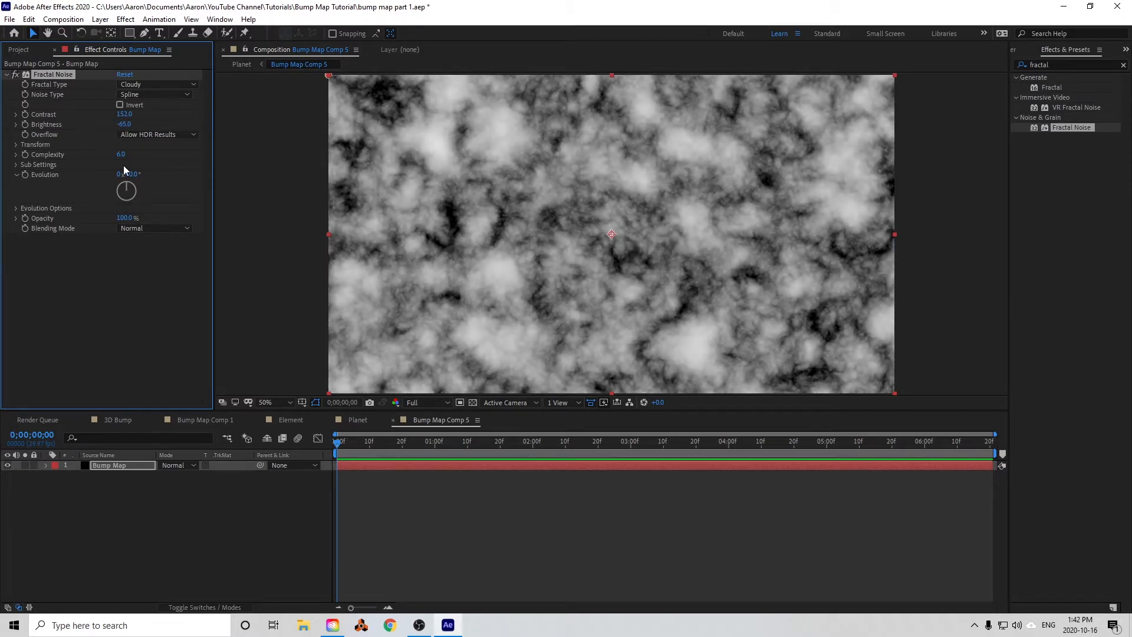
- Set the Fractal Noise scale to about 201, the evolution to about 141° and the complexity to about 8.5
{"action": "left_click", "coordinate": [16, 144]}
{"action": "left_click", "coordinate": [26, 175]}
{"action": "left_click_drag", "start_coordinate": [64, 191], "coordinate": [89, 191]}
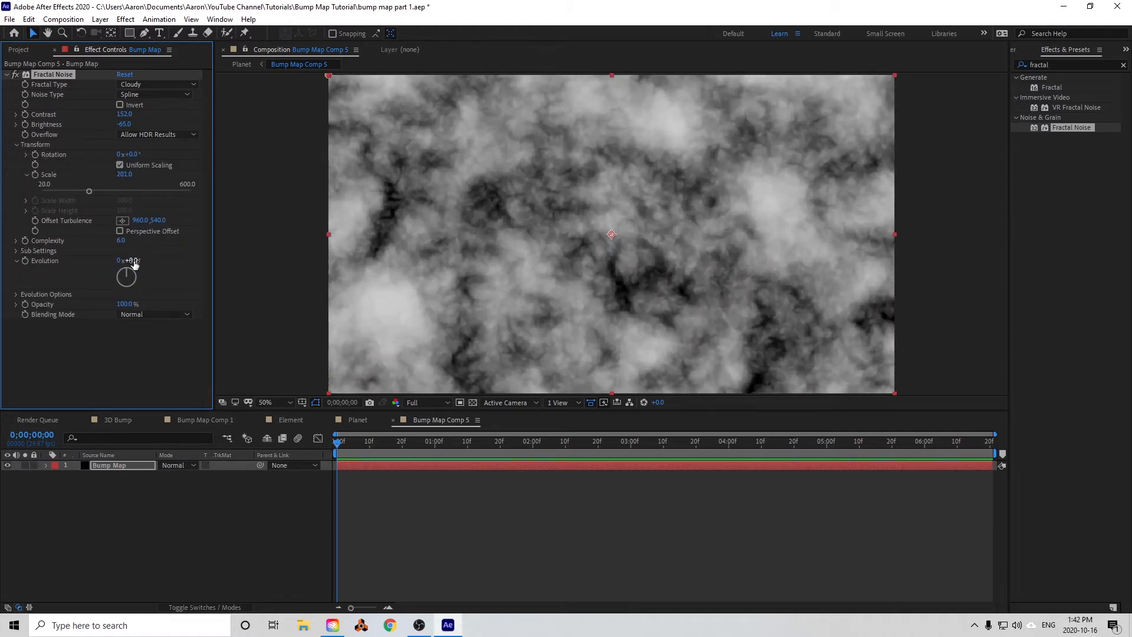
{"action": "left_click_drag", "start_coordinate": [135, 264], "coordinate": [206, 260]}
{"action": "left_click_drag", "start_coordinate": [120, 241], "coordinate": [239, 239]}
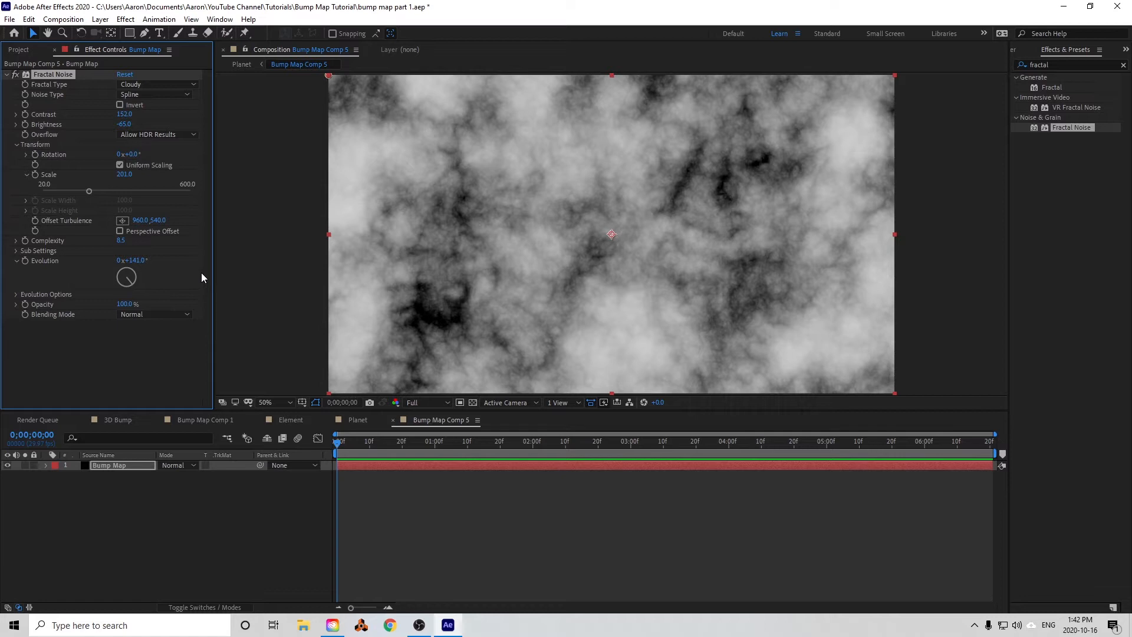
- Return to the Planet composition, place the Element layer above the Bump Map Comp 5 layer, and hide the bump map layer
{"action": "left_click", "coordinate": [122, 465]}
{"action": "left_click", "coordinate": [360, 420]}
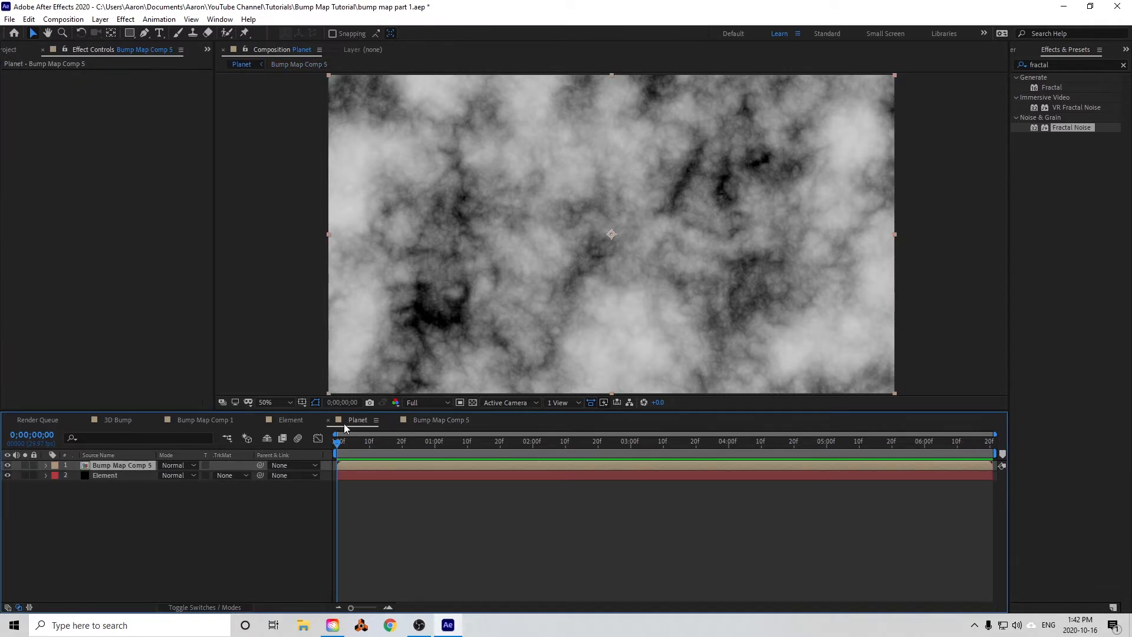
{"action": "left_click_drag", "start_coordinate": [109, 474], "coordinate": [112, 463]}
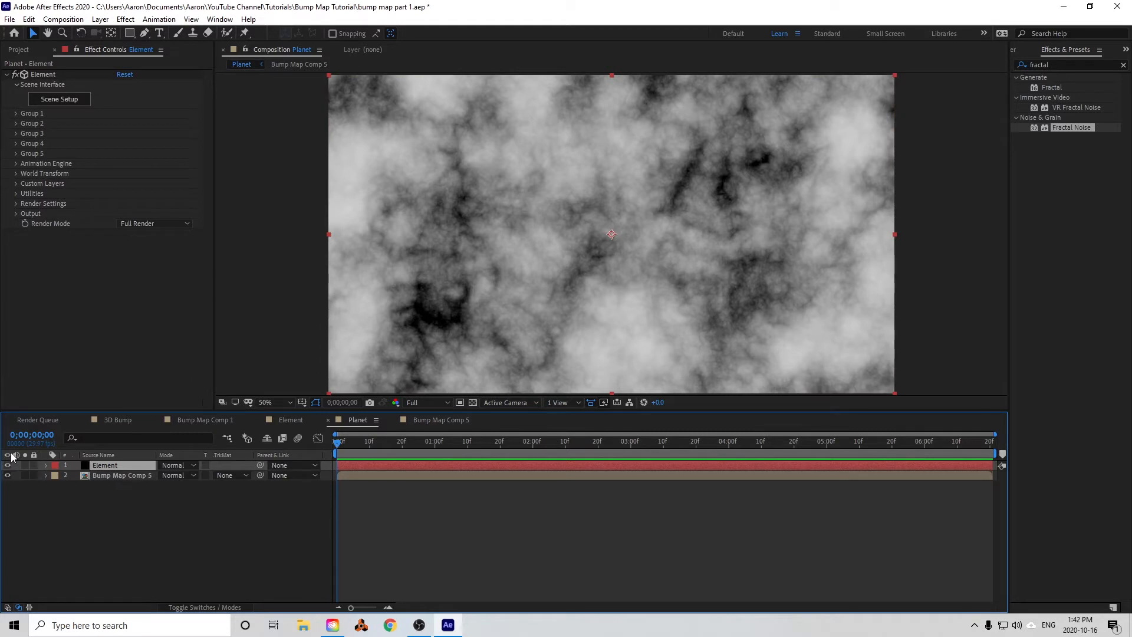
{"action": "left_click", "coordinate": [7, 475]}
{"action": "left_click", "coordinate": [115, 477]}
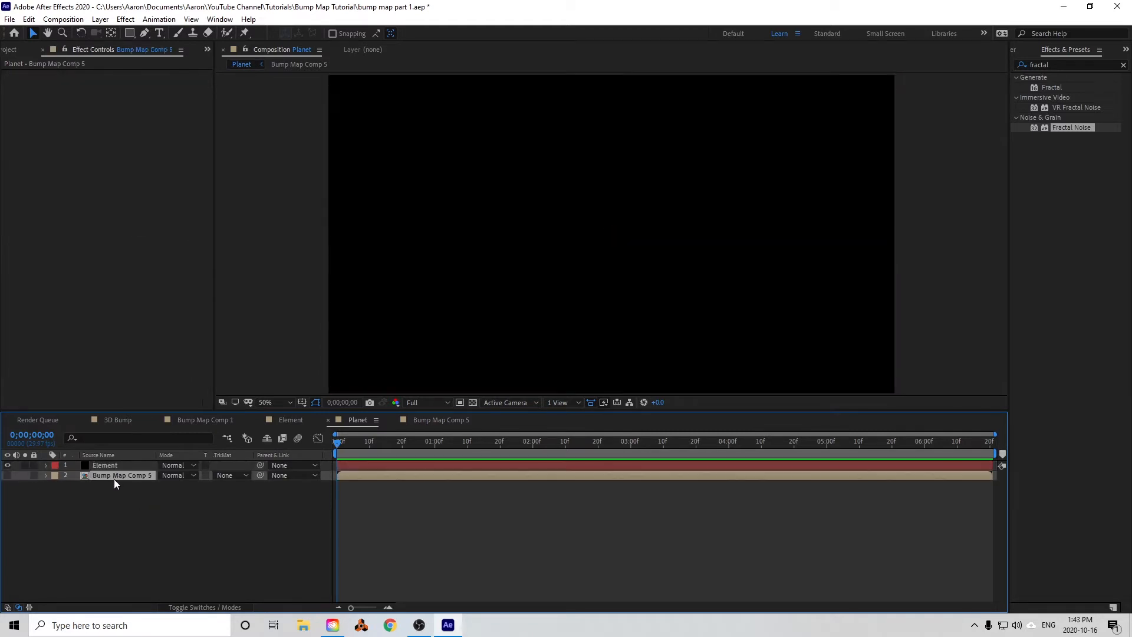
- Add the sphere_HD model from the V1_Models Primitives to the Element layer's scene and apply the scene setup
{"action": "left_click", "coordinate": [105, 467]}
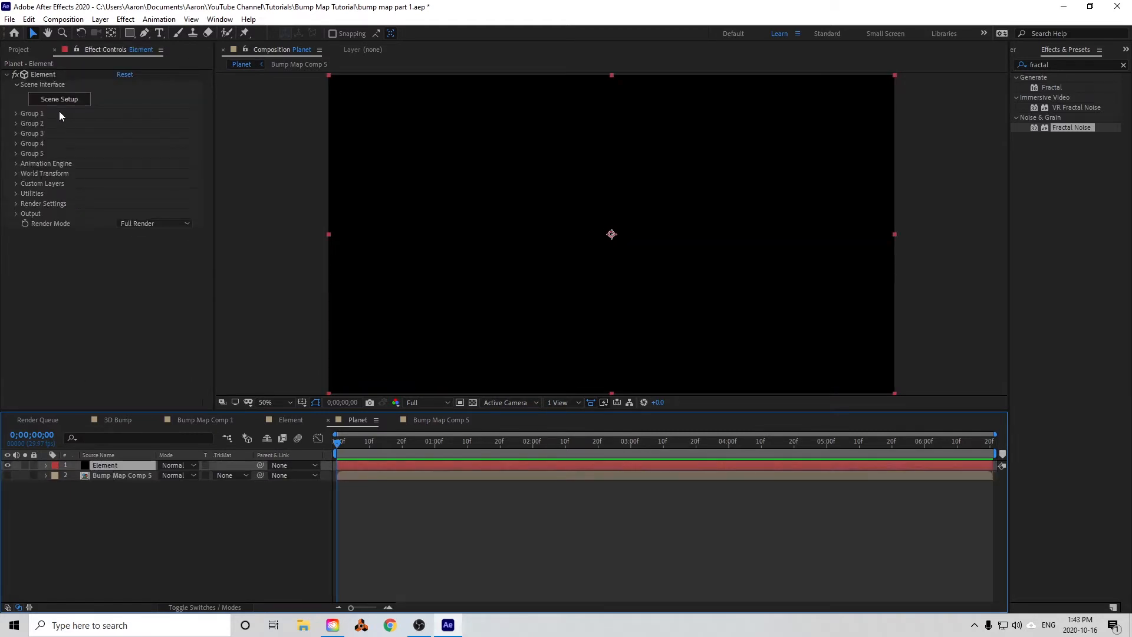
{"action": "left_click", "coordinate": [82, 101]}
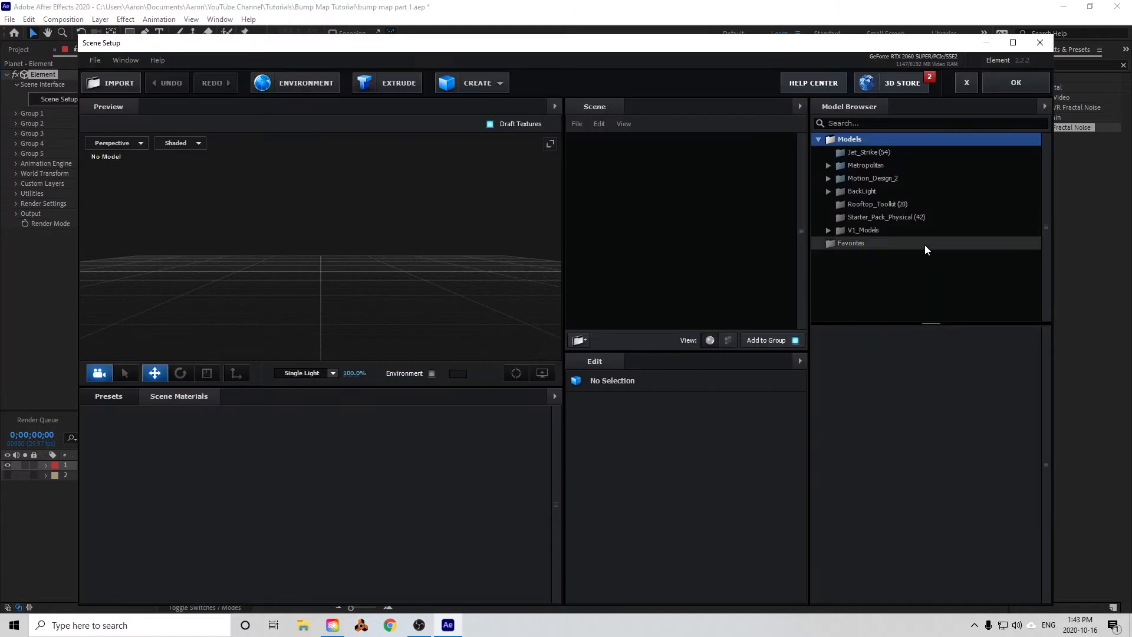
{"action": "double_click", "coordinate": [858, 232]}
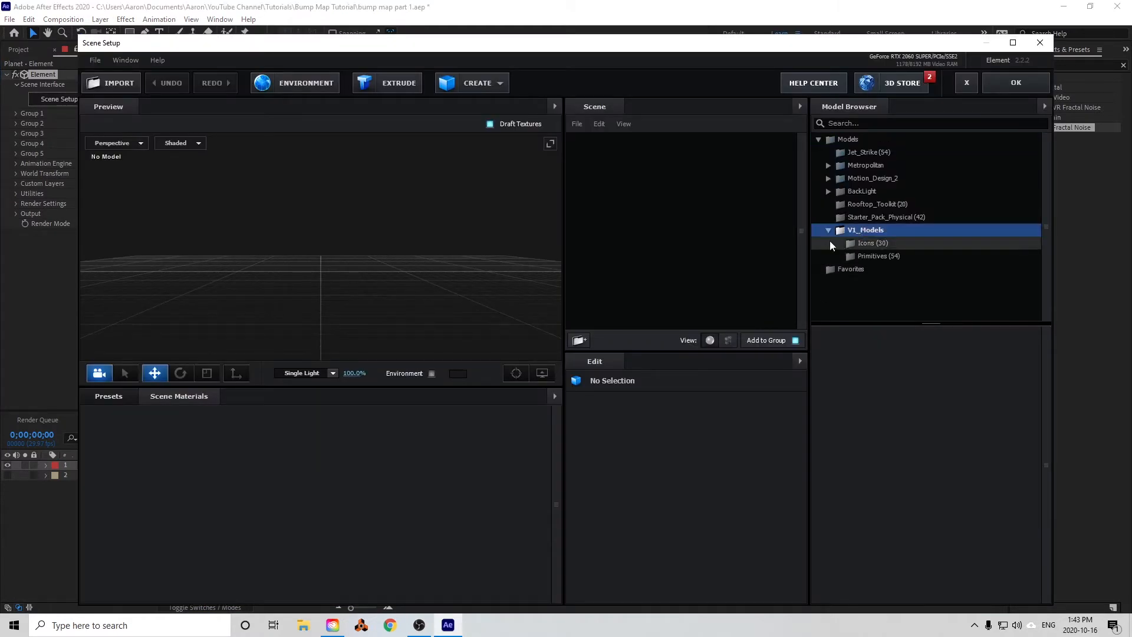
{"action": "left_click", "coordinate": [884, 257]}
{"action": "scroll", "coordinate": [955, 475], "scroll_direction": "down", "scroll_amount": 3}
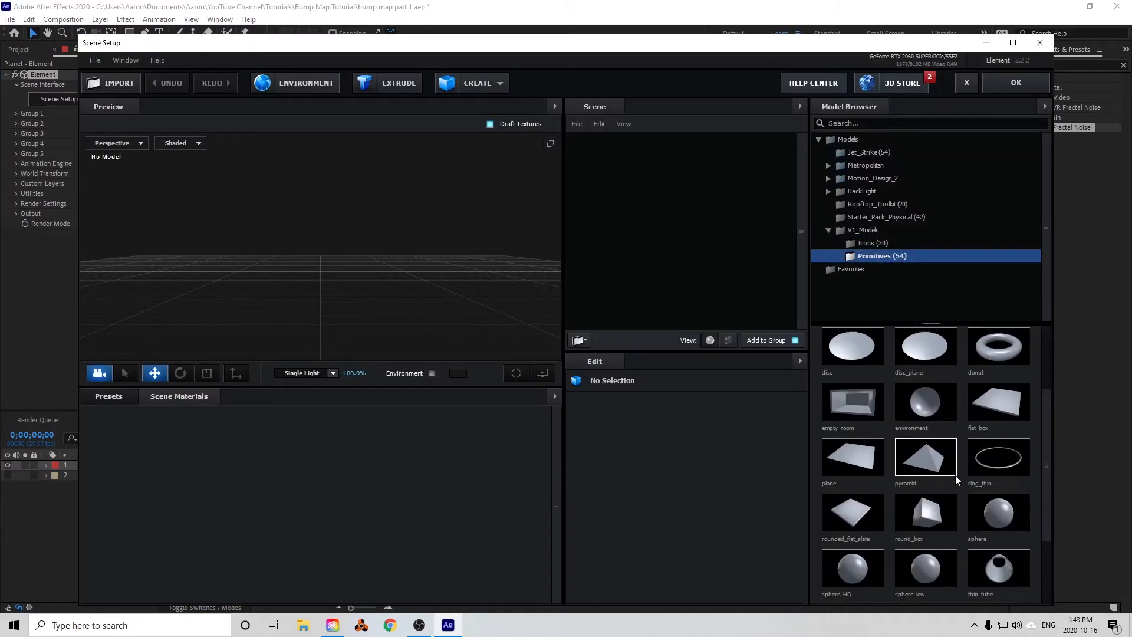
{"action": "double_click", "coordinate": [847, 514]}
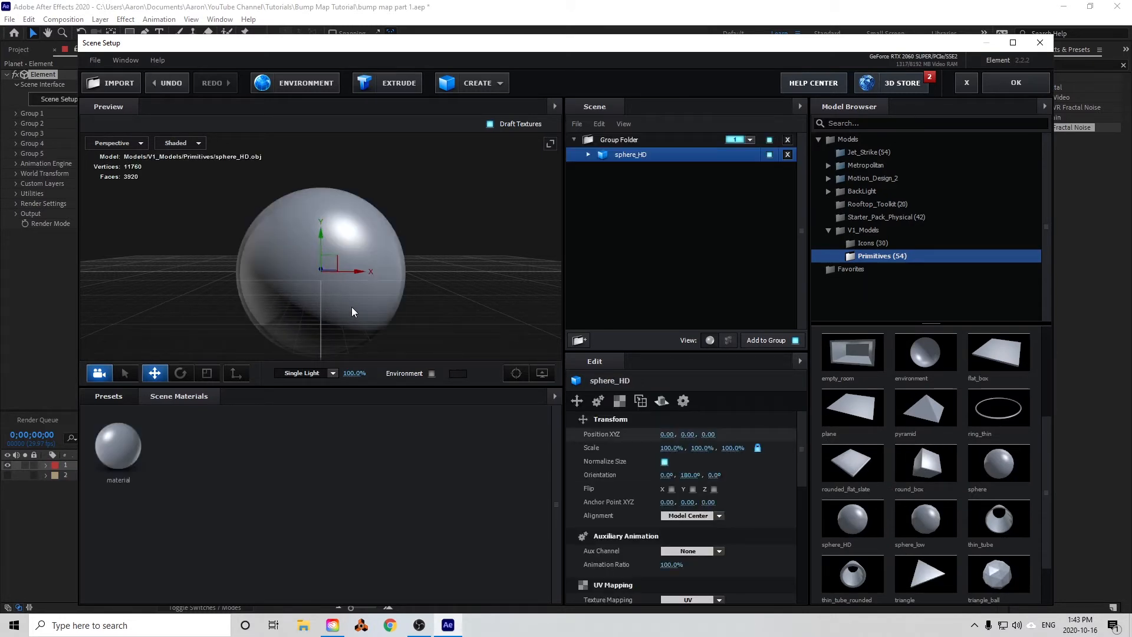
{"action": "left_click", "coordinate": [1002, 82]}
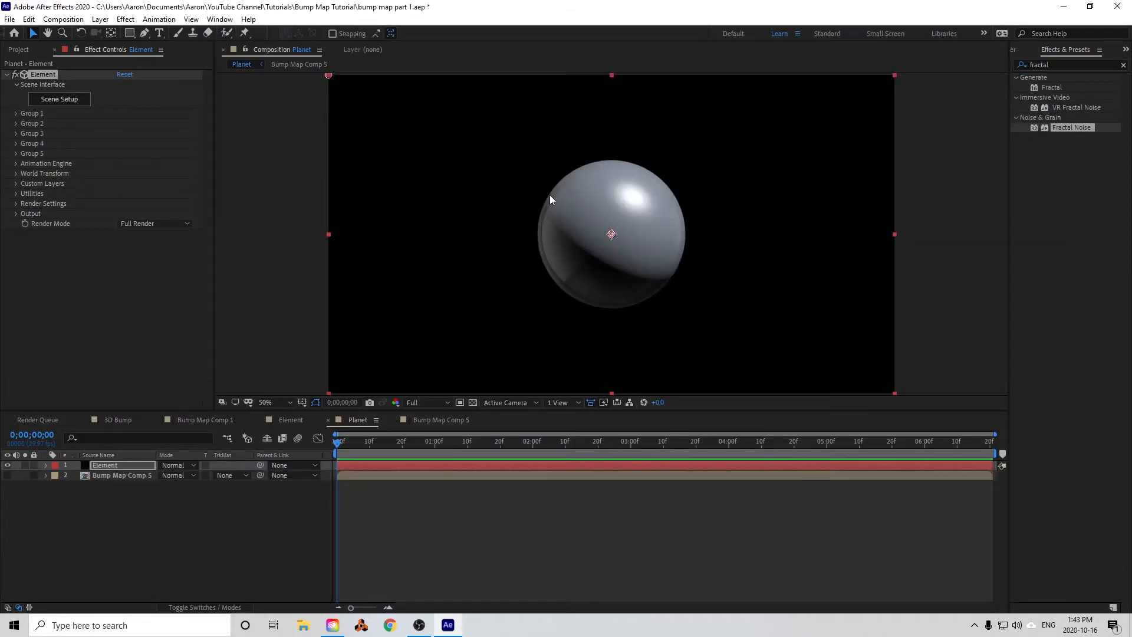
- Set Layer 1 of Element's custom texture maps to Bump Map Comp 5, sourced with Effects & Masks
{"action": "left_click", "coordinate": [16, 183]}
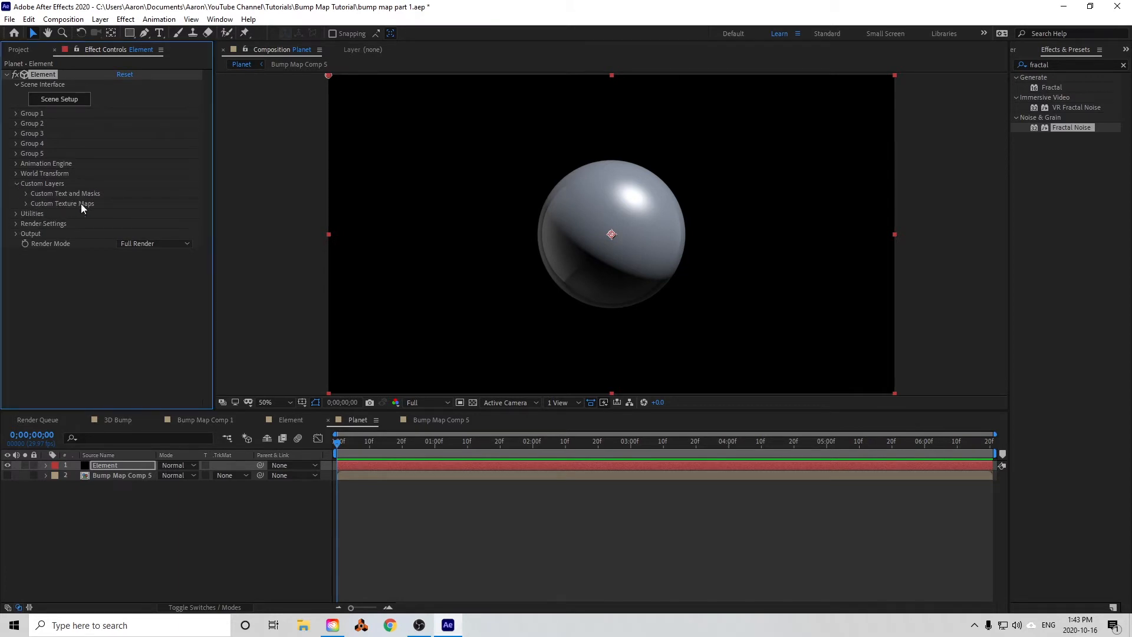
{"action": "left_click", "coordinate": [26, 203]}
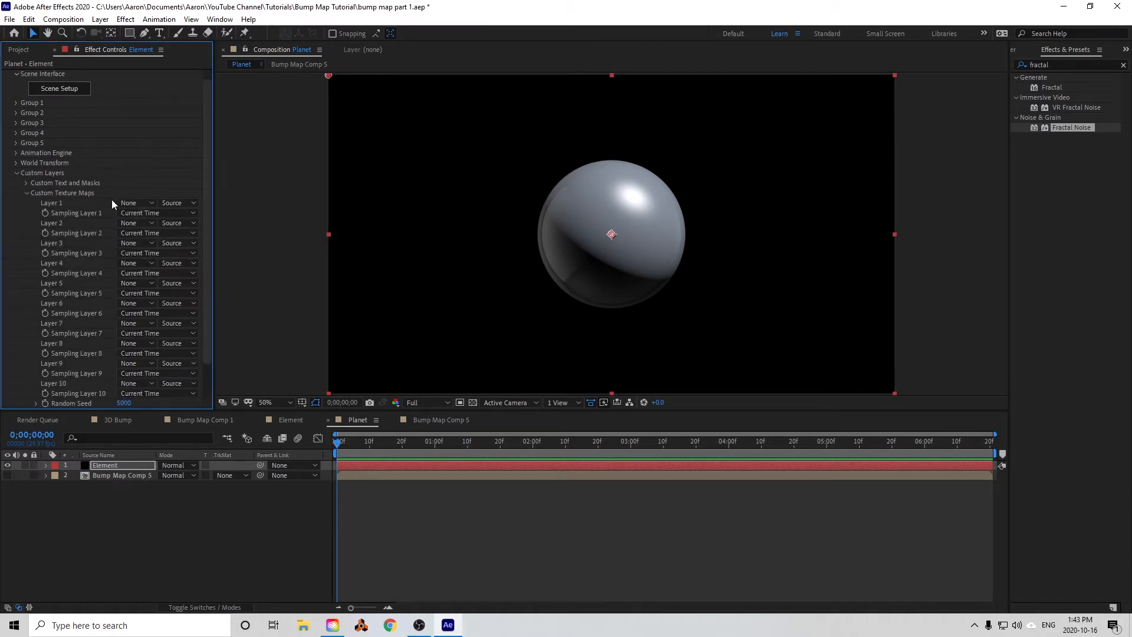
{"action": "left_click", "coordinate": [142, 203]}
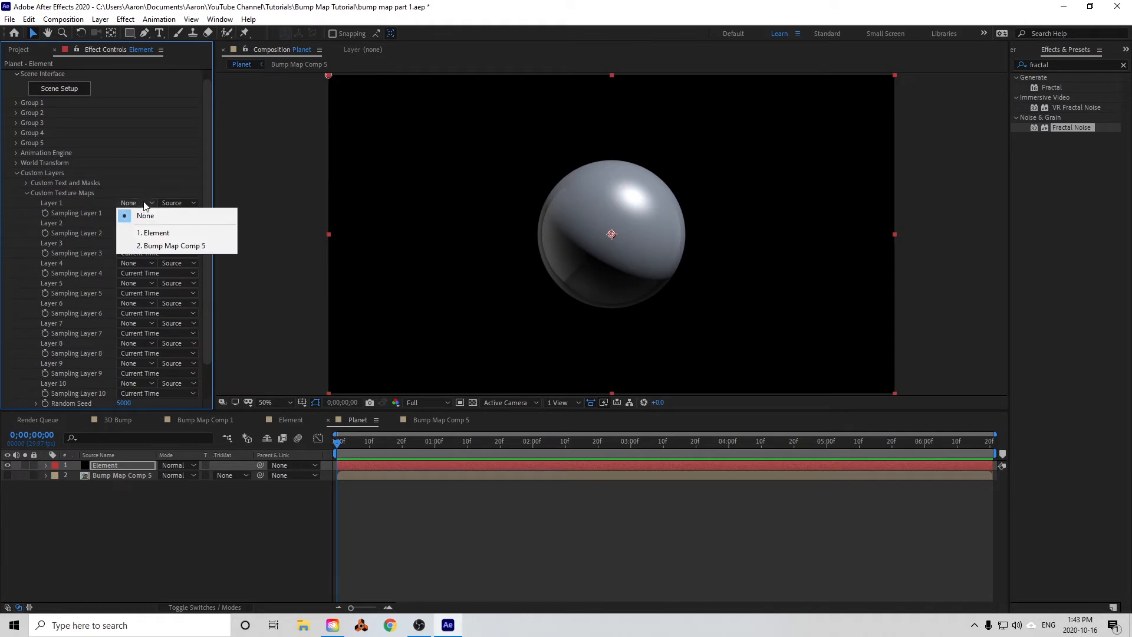
{"action": "left_click", "coordinate": [153, 247]}
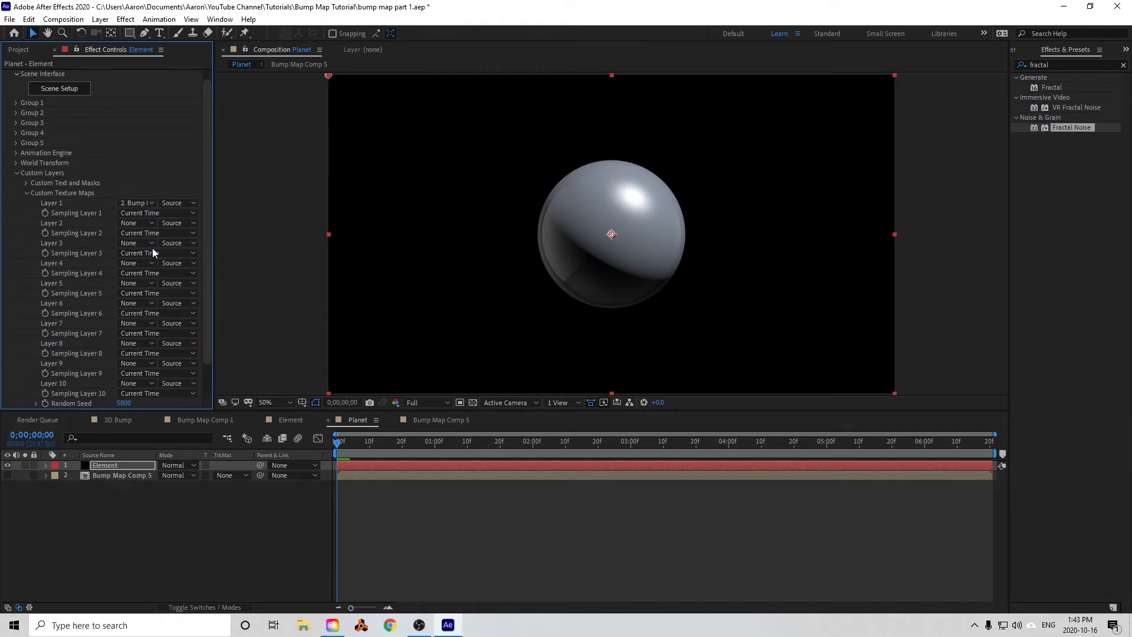
{"action": "left_click", "coordinate": [177, 203]}
{"action": "left_click", "coordinate": [195, 242]}
- In Element's scene setup, assign Custom Layer 1 as the sphere material's Normal Bump texture with an amount of about 133%
{"action": "left_click", "coordinate": [74, 90]}
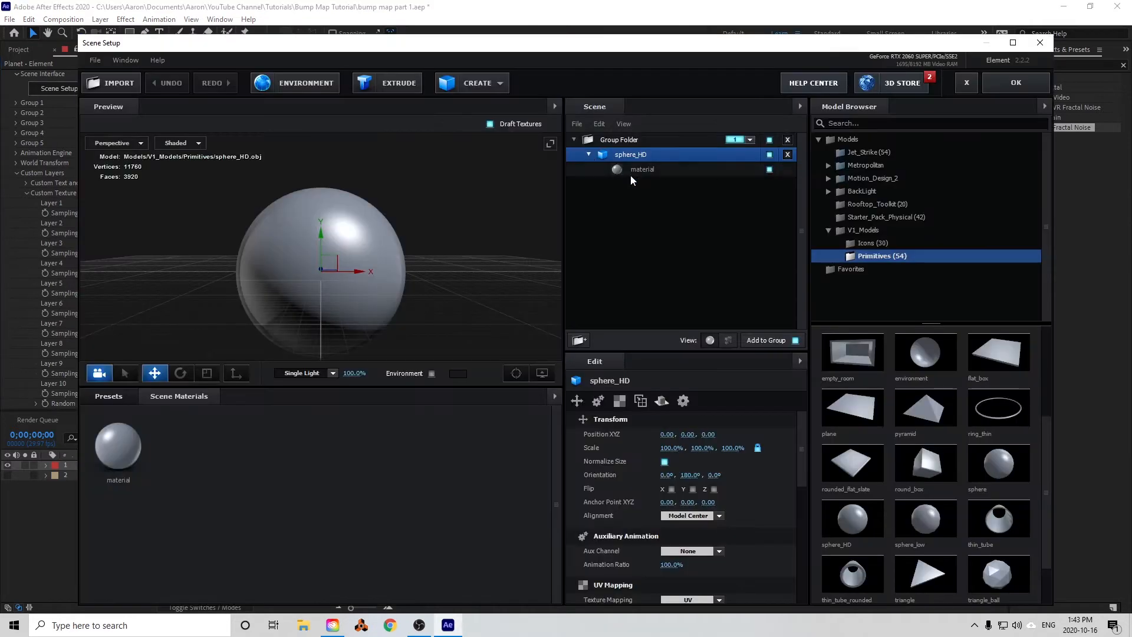
{"action": "left_click", "coordinate": [642, 171]}
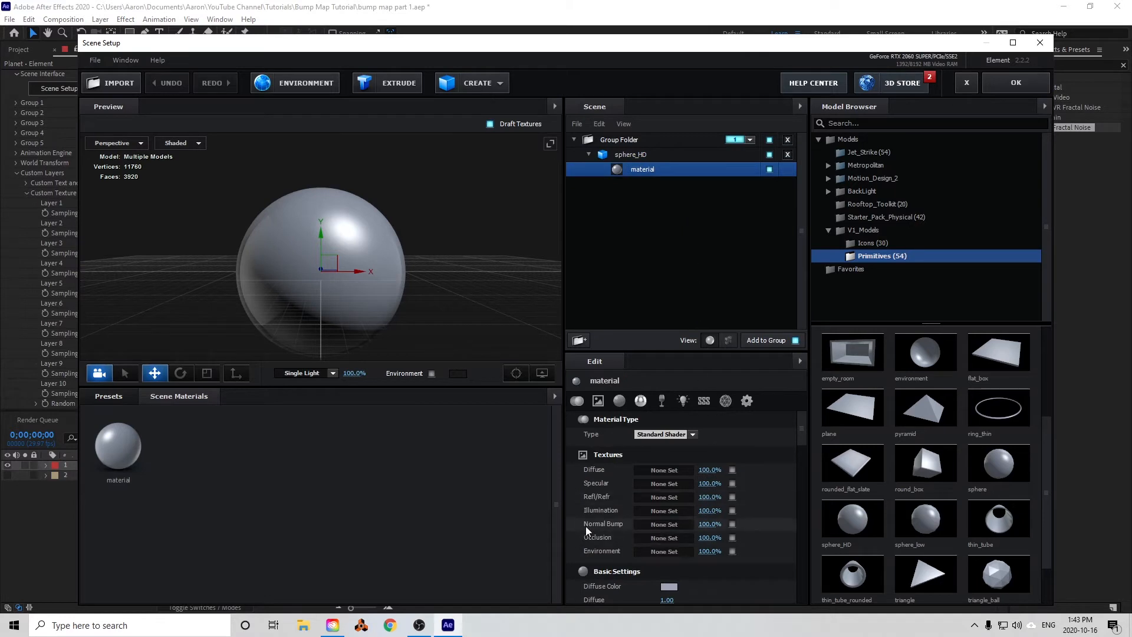
{"action": "left_click", "coordinate": [655, 528]}
{"action": "left_click", "coordinate": [670, 399]}
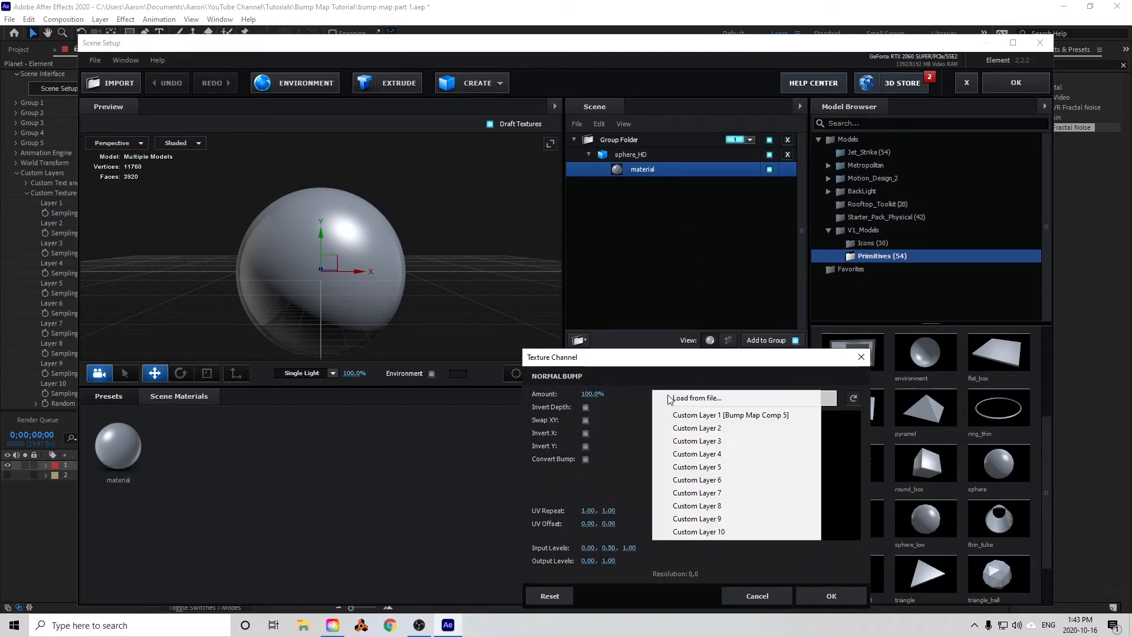
{"action": "left_click", "coordinate": [696, 416]}
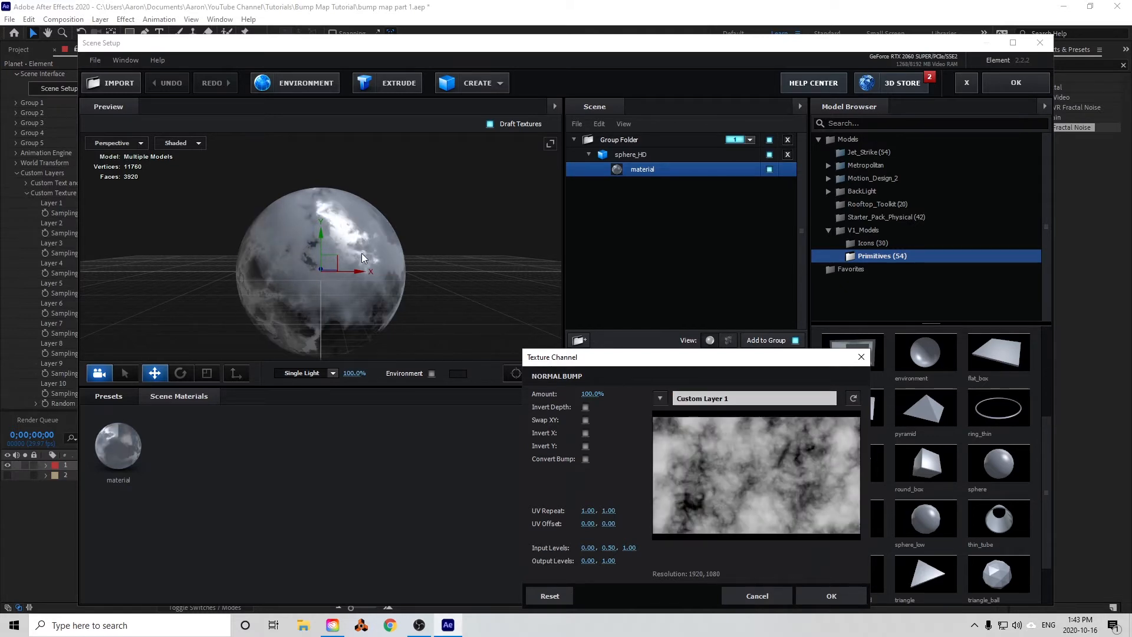
{"action": "left_click", "coordinate": [837, 594]}
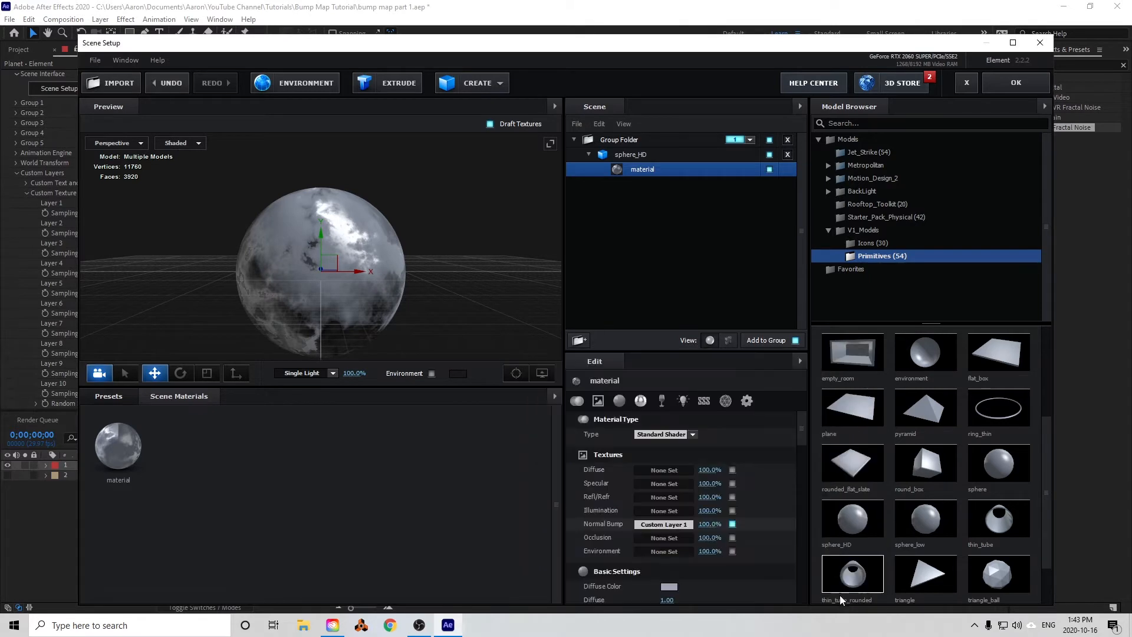
{"action": "left_click_drag", "start_coordinate": [707, 525], "coordinate": [736, 541]}
{"action": "left_click_drag", "start_coordinate": [720, 540], "coordinate": [744, 547]}
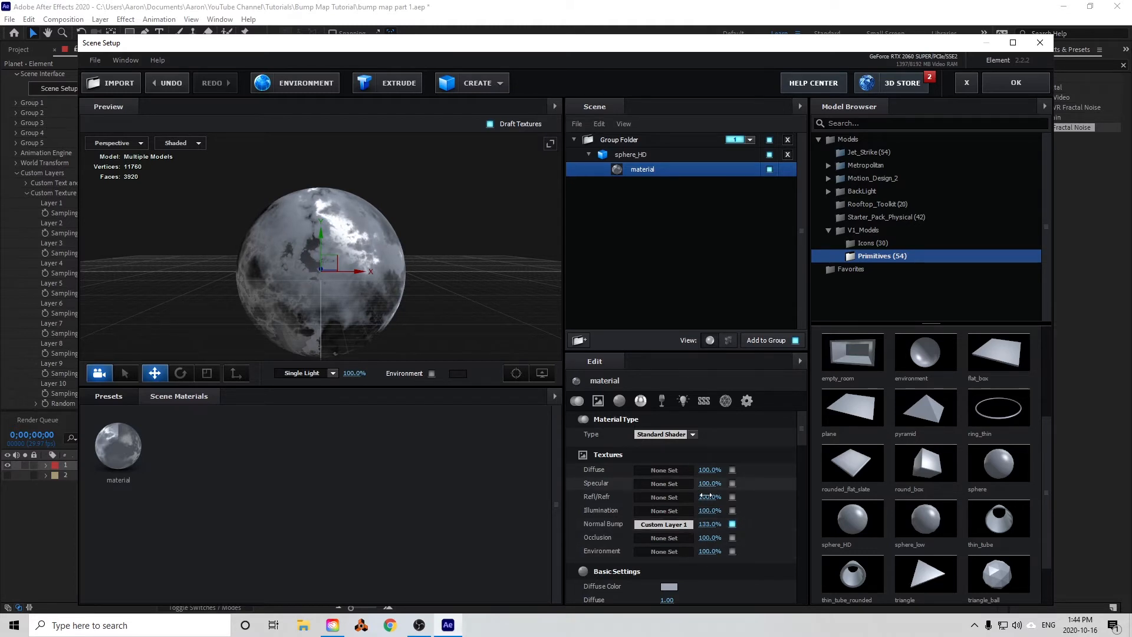
- Change the sphere material's diffuse color to pale green, 9CB7AA, and apply the scene setup
{"action": "scroll", "coordinate": [707, 488], "scroll_direction": "down", "scroll_amount": 3}
{"action": "left_click", "coordinate": [667, 504]}
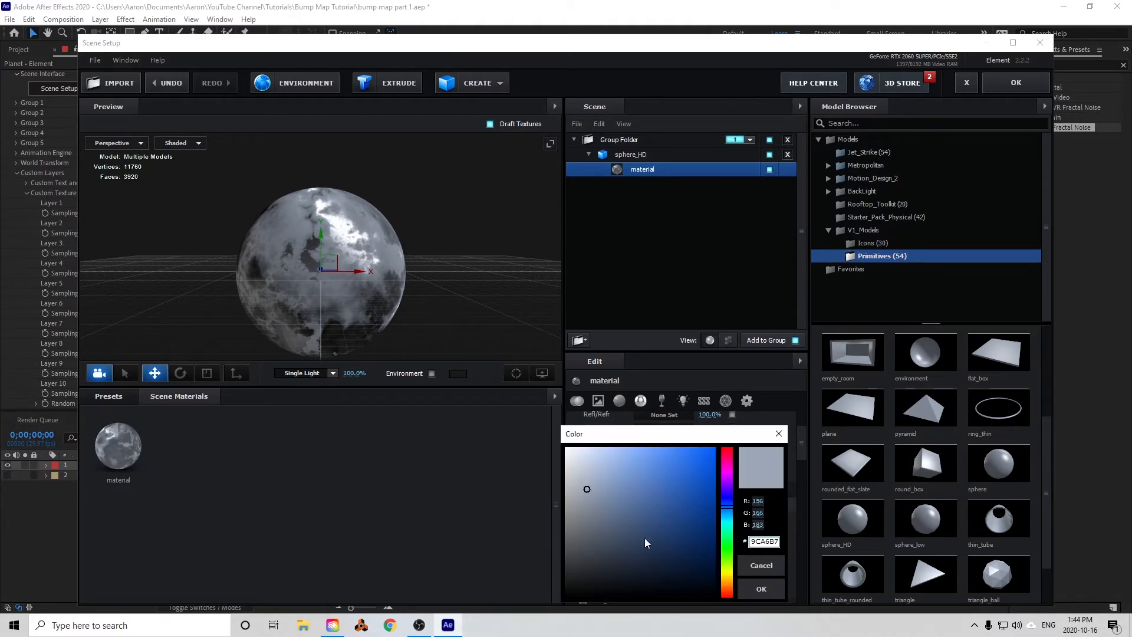
{"action": "left_click", "coordinate": [724, 529]}
{"action": "left_click_drag", "start_coordinate": [725, 529], "coordinate": [724, 535]}
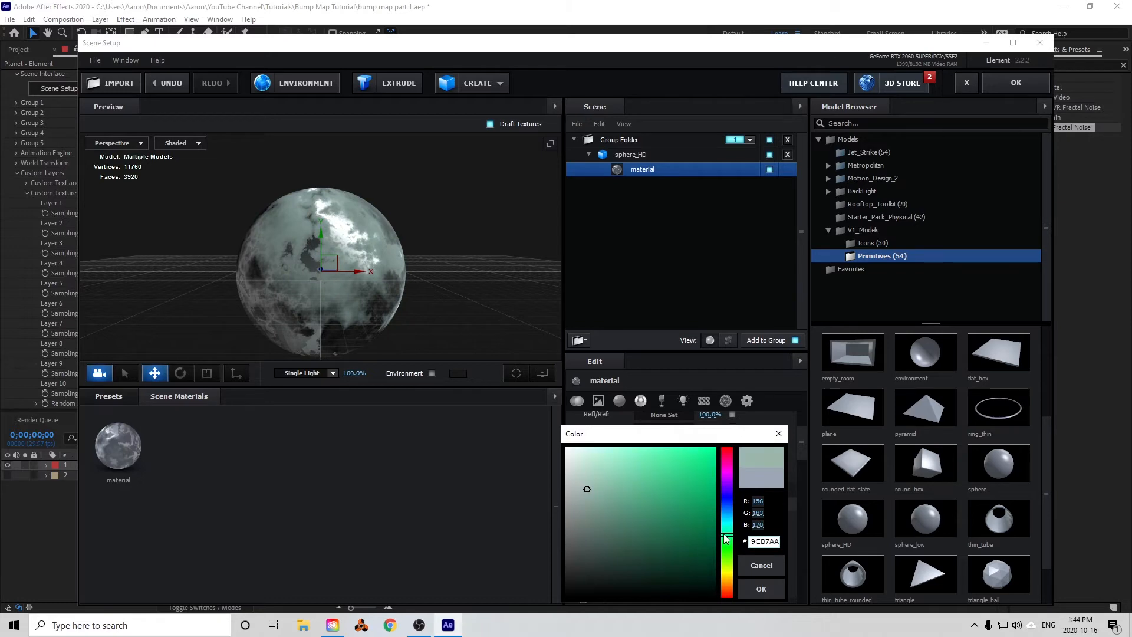
{"action": "left_click", "coordinate": [756, 587]}
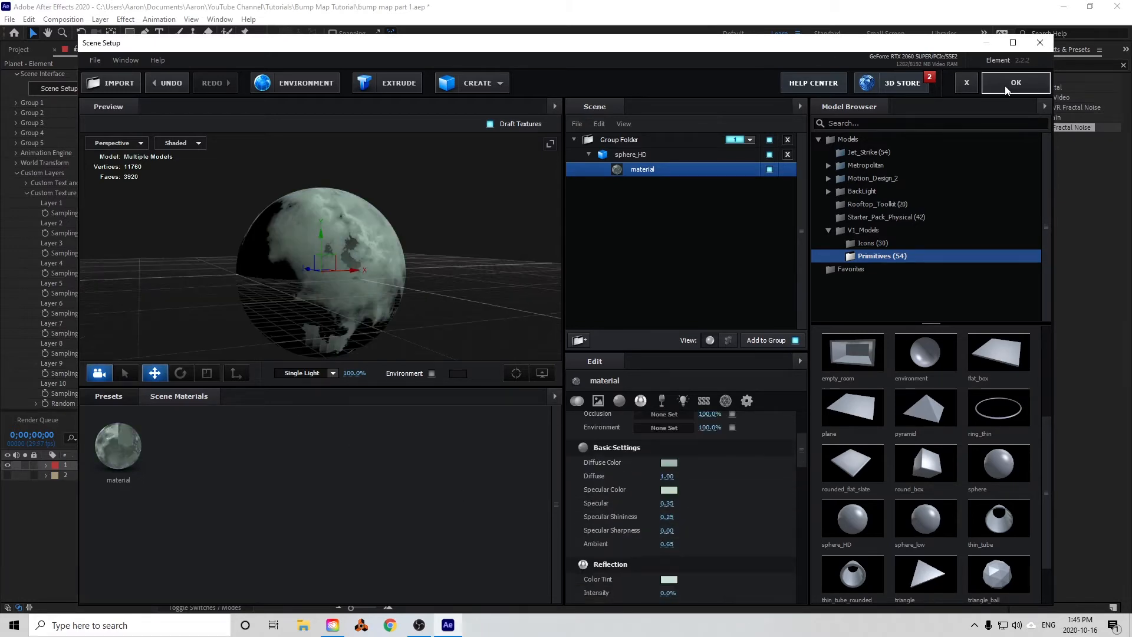
{"action": "left_click", "coordinate": [1004, 86]}
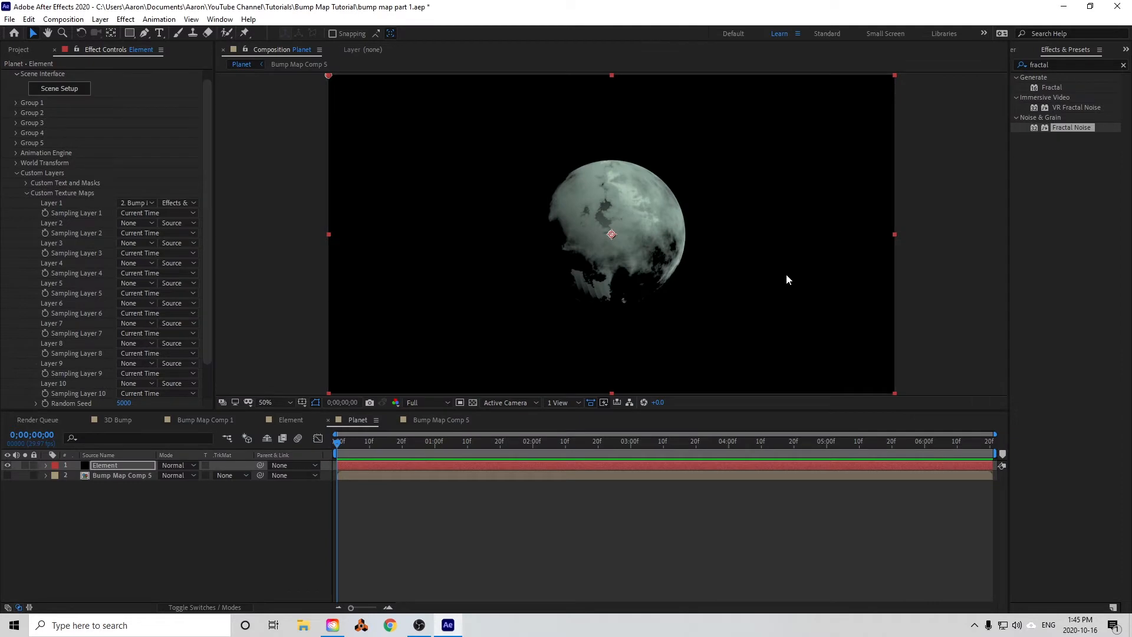
- Add a two-node camera with the 50mm preset to the Planet composition
{"action": "left_click", "coordinate": [99, 20]}
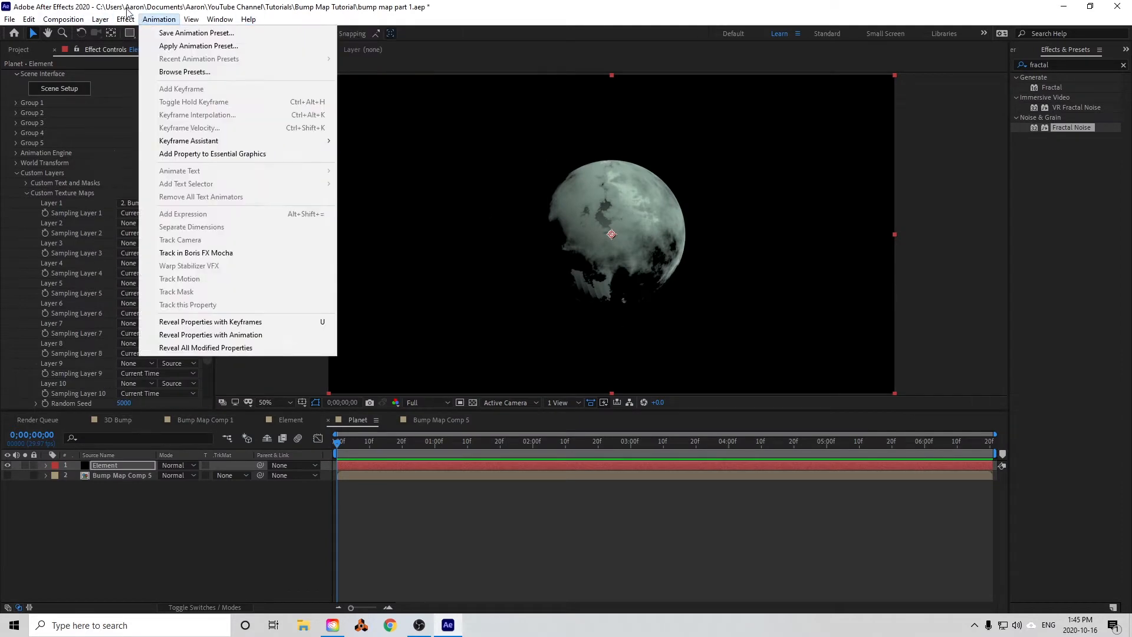
{"action": "mouse_move", "coordinate": [147, 33]}
{"action": "left_click", "coordinate": [362, 75]}
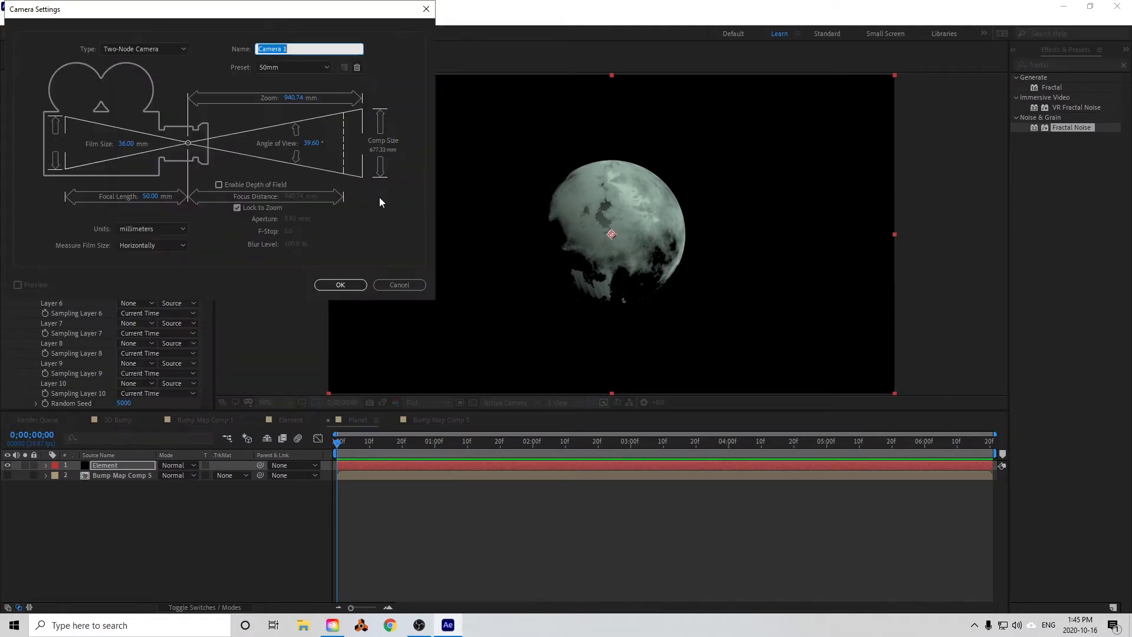
{"action": "left_click", "coordinate": [330, 283]}
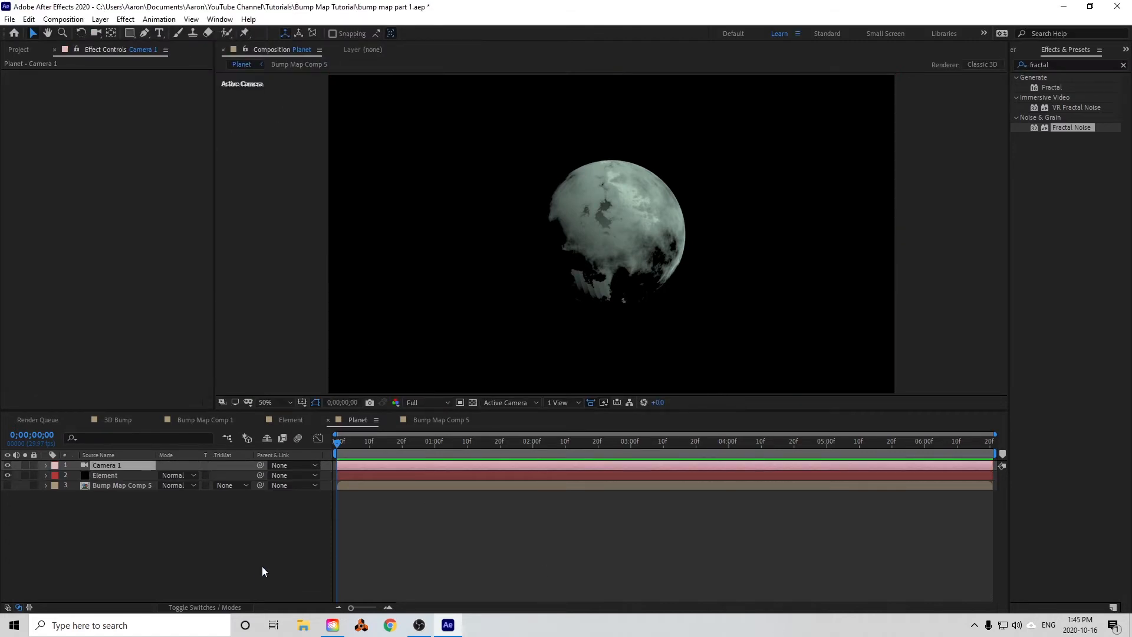
- Orbit the camera around the planet and bring it closer so the sphere fills more of the frame
{"action": "left_click", "coordinate": [96, 32]}
{"action": "left_click_drag", "start_coordinate": [538, 254], "coordinate": [640, 152]}
{"action": "left_click_drag", "start_coordinate": [554, 214], "coordinate": [613, 272]}
{"action": "left_click_drag", "start_coordinate": [573, 233], "coordinate": [591, 248]}
- Add an adjustment layer at the top of the Planet composition
{"action": "left_click", "coordinate": [100, 19]}
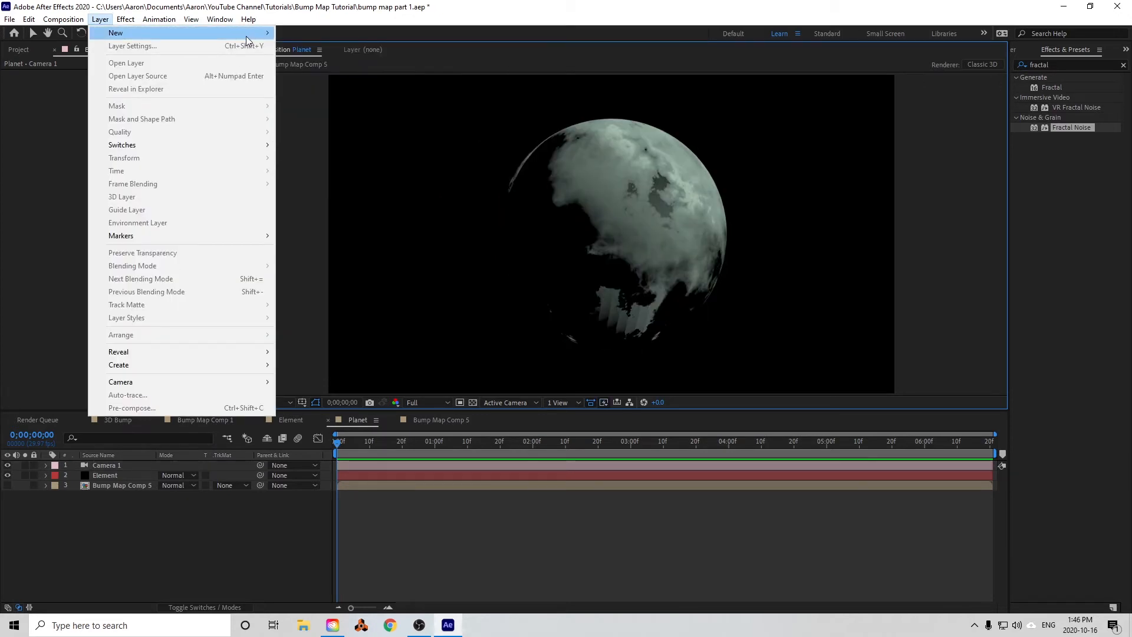
{"action": "mouse_move", "coordinate": [246, 37]}
{"action": "left_click", "coordinate": [356, 112]}
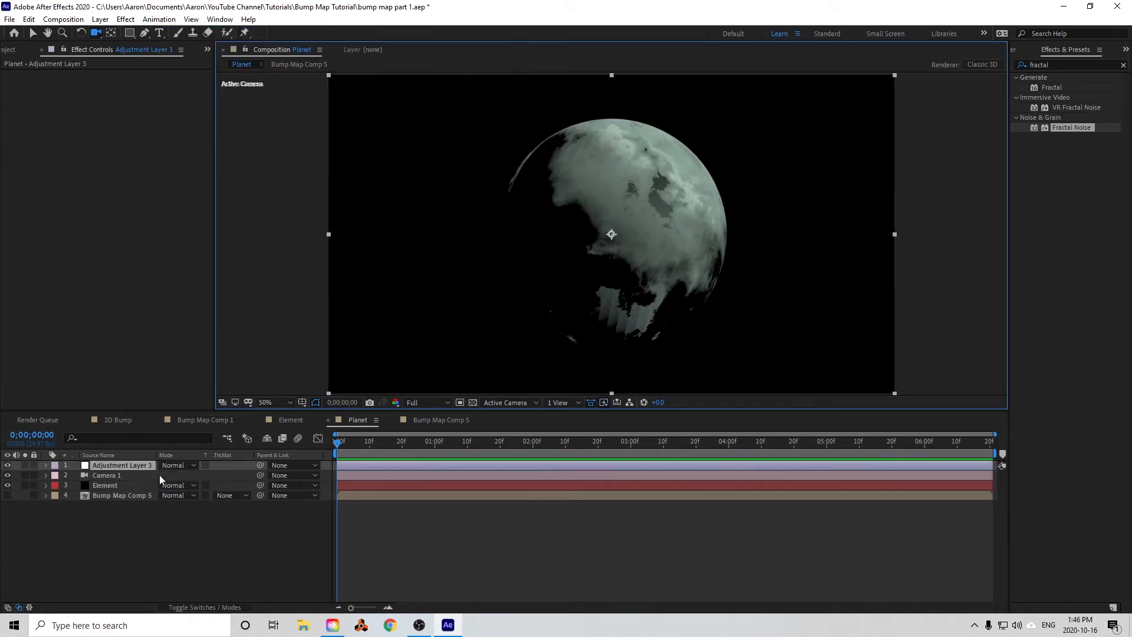
- Apply the Glow effect to the adjustment layer with a threshold of 42%, a radius of about 299 and an intensity of 0.4
{"action": "left_click", "coordinate": [118, 466]}
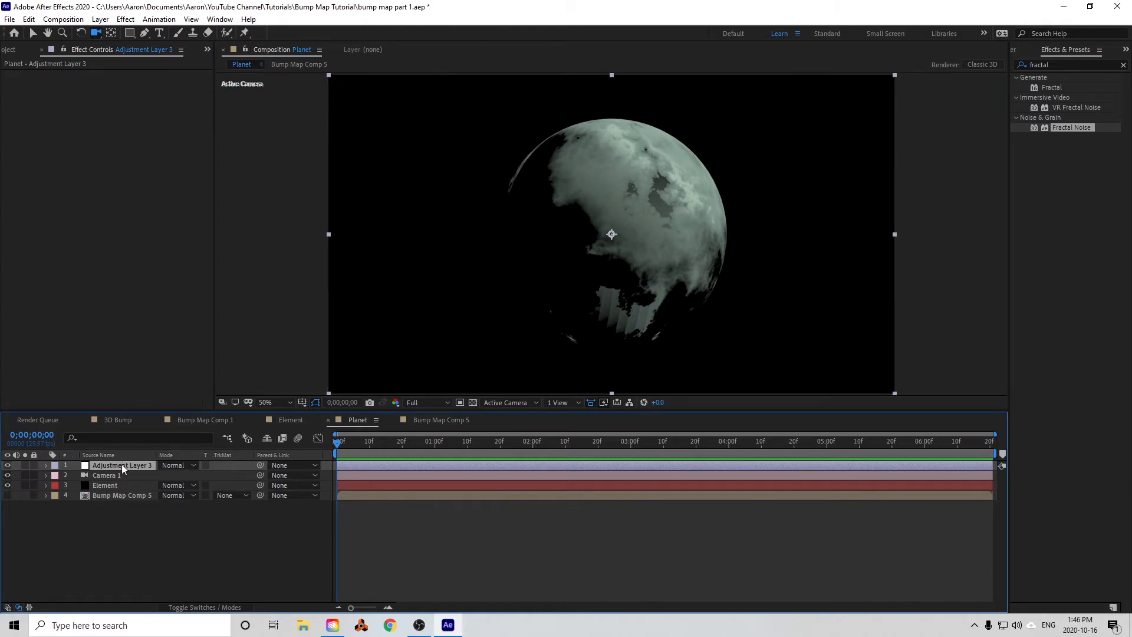
{"action": "left_click", "coordinate": [1123, 65]}
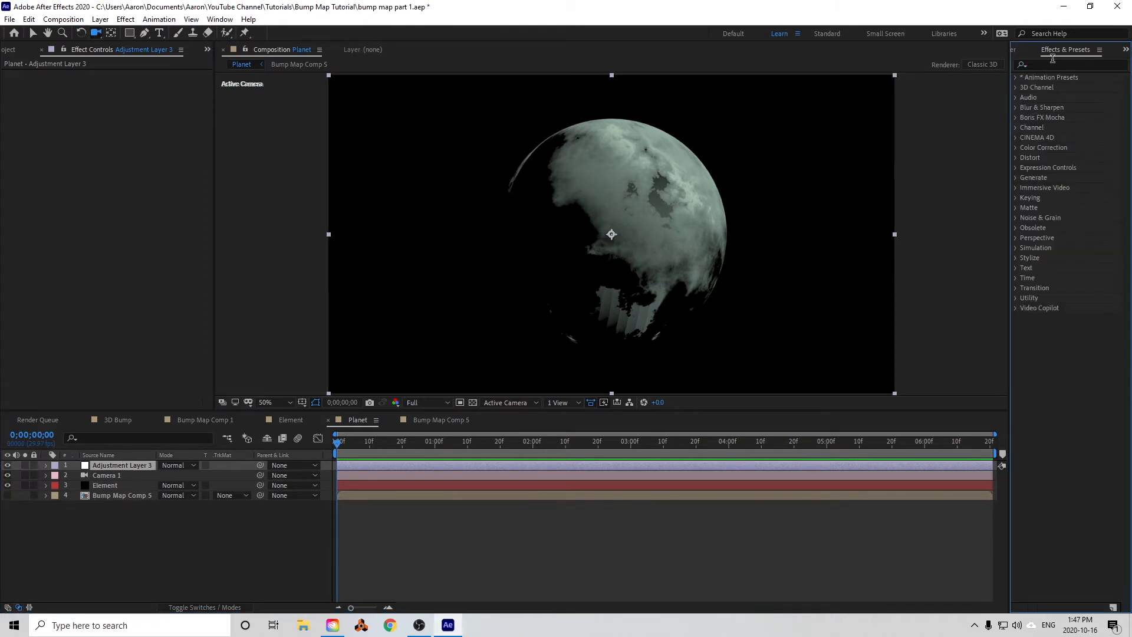
{"action": "left_click", "coordinate": [1046, 65]}
{"action": "type", "text": "glow"}
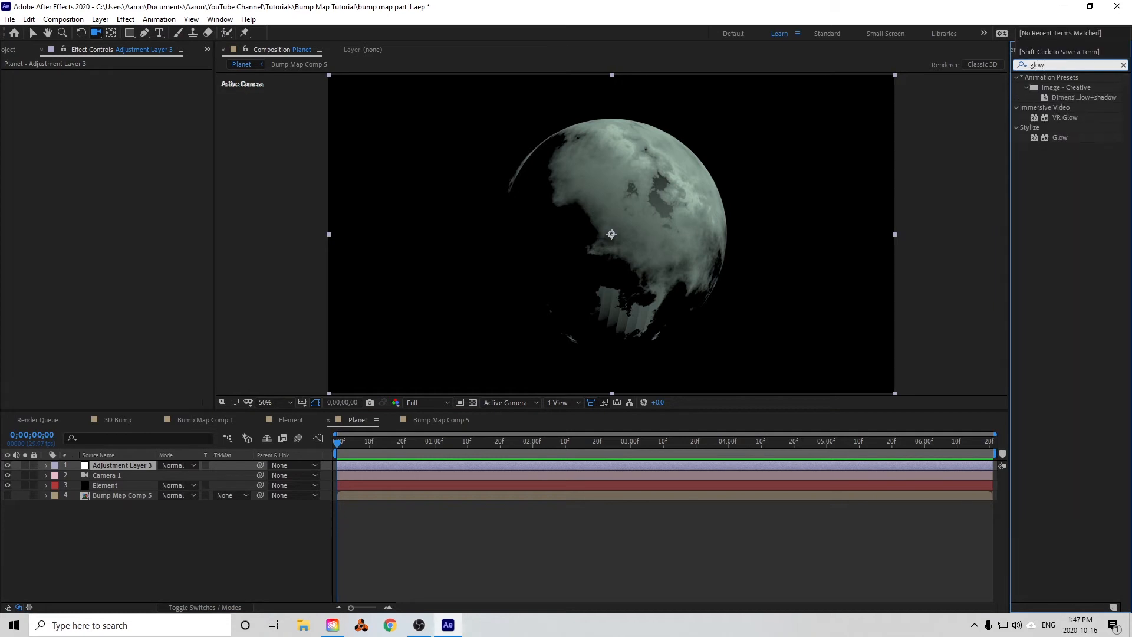
{"action": "left_click_drag", "start_coordinate": [1043, 140], "coordinate": [129, 467]}
{"action": "key", "text": "v"}
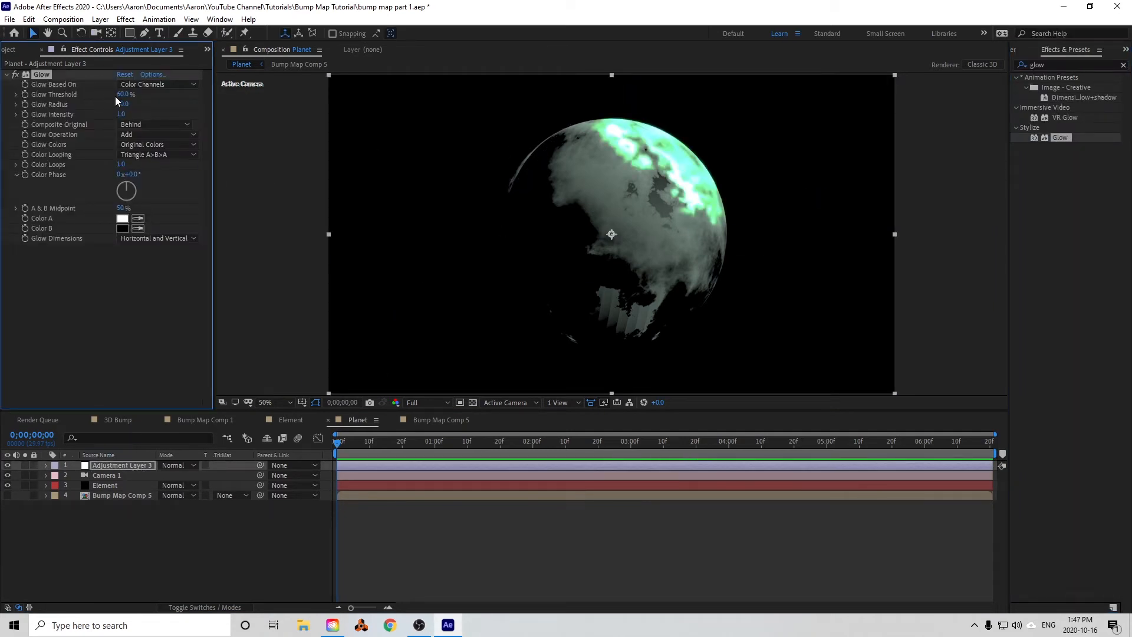
{"action": "left_click_drag", "start_coordinate": [121, 96], "coordinate": [294, 107]}
{"action": "left_click_drag", "start_coordinate": [121, 115], "coordinate": [92, 118]}
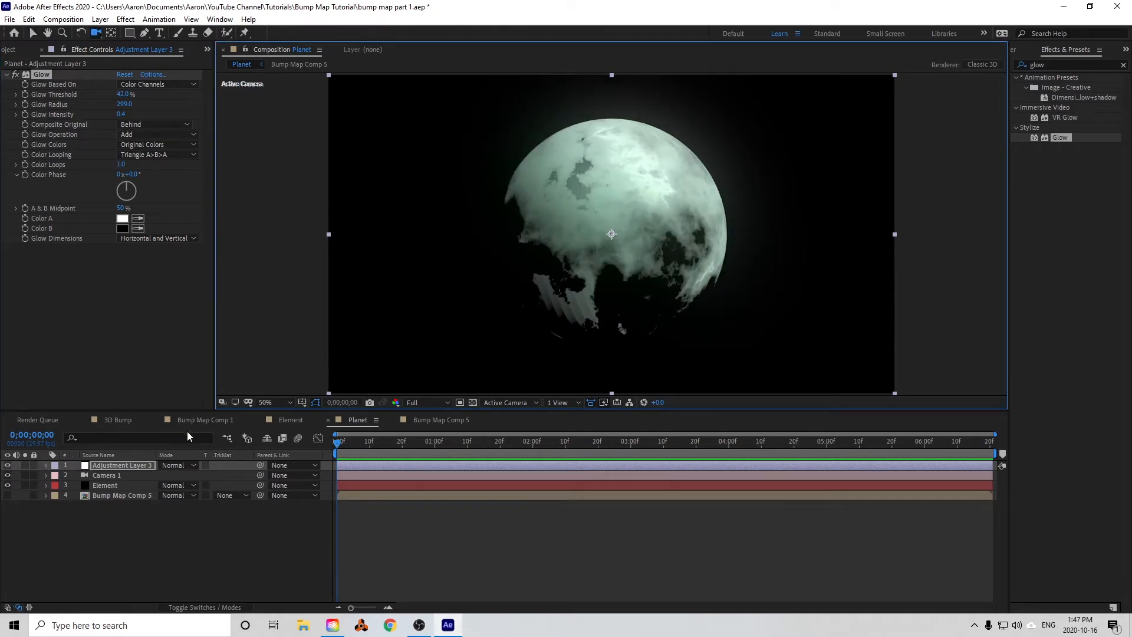
- Open the 3D Bump composition and scrub its timeline back to the first frame to review the text effect
{"action": "left_click", "coordinate": [129, 423]}
{"action": "key", "text": "v"}
{"action": "left_click", "coordinate": [354, 443]}
{"action": "left_click_drag", "start_coordinate": [354, 443], "coordinate": [235, 462]}
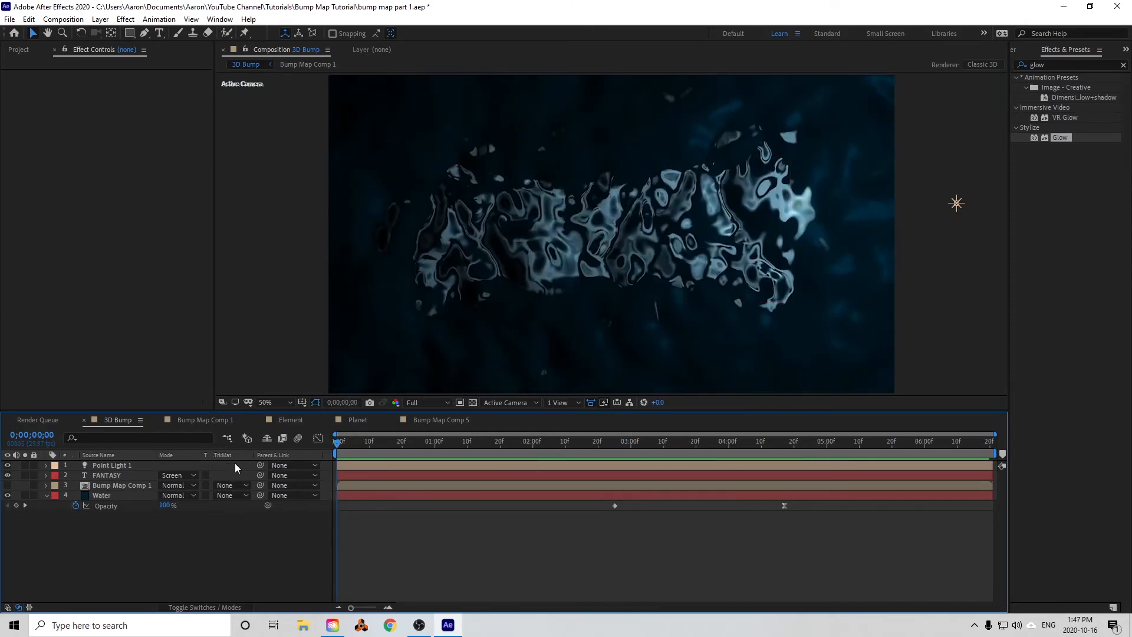
- Create a new composition named Title Sequence with the HDTV 1080 29.97 preset
{"action": "left_click", "coordinate": [438, 423]}
{"action": "left_click", "coordinate": [81, 20]}
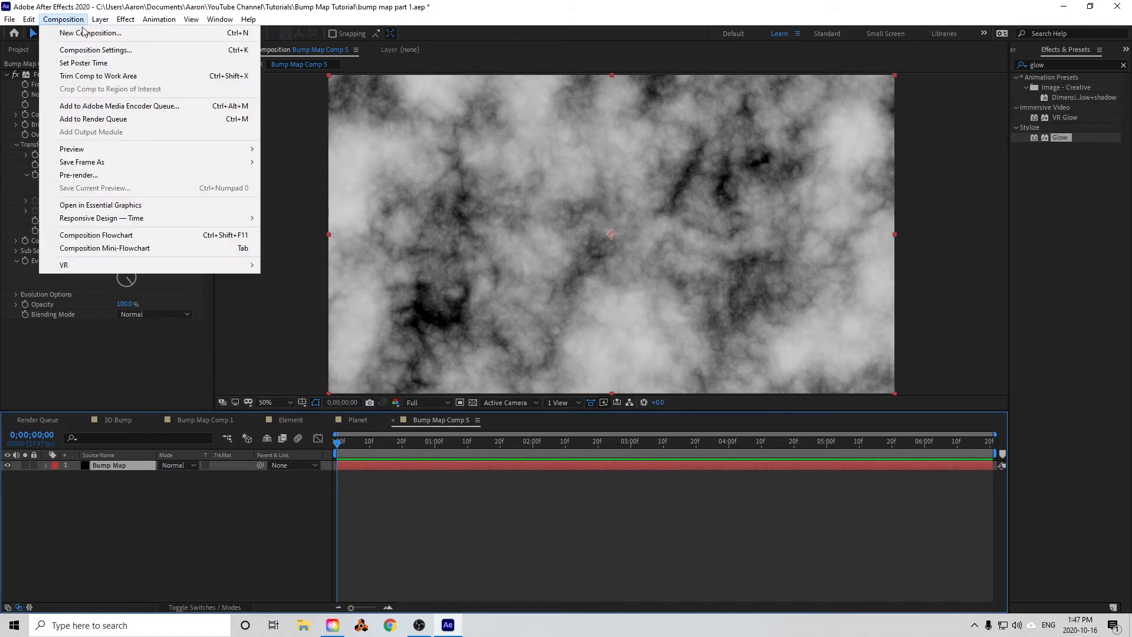
{"action": "left_click", "coordinate": [88, 33]}
{"action": "type", "text": "Title Sequence"}
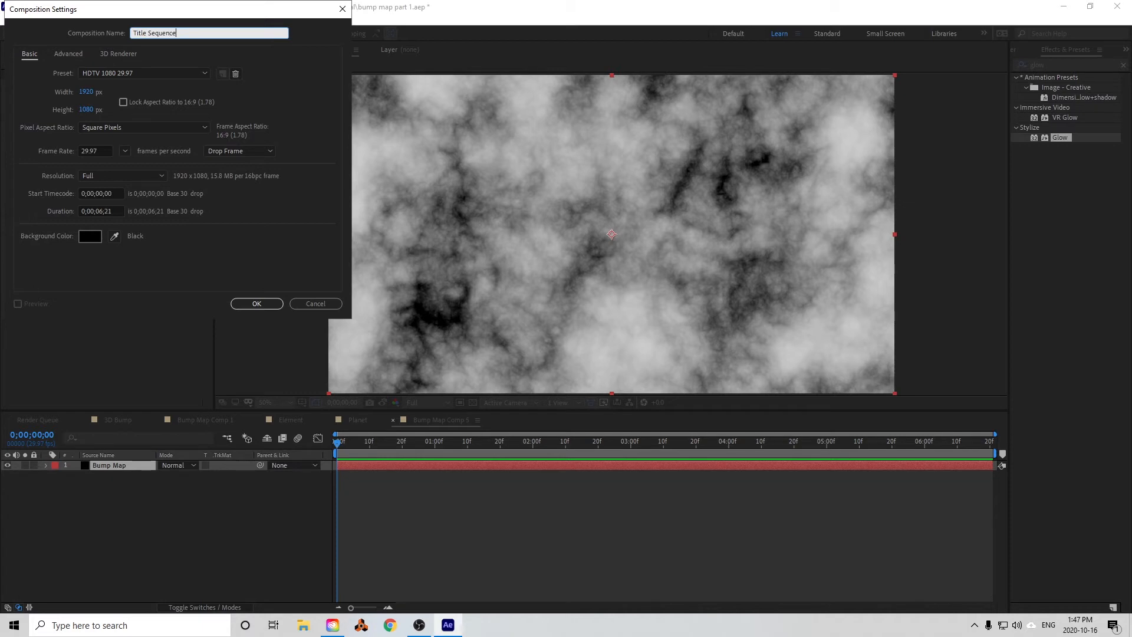
{"action": "key", "text": "Return"}
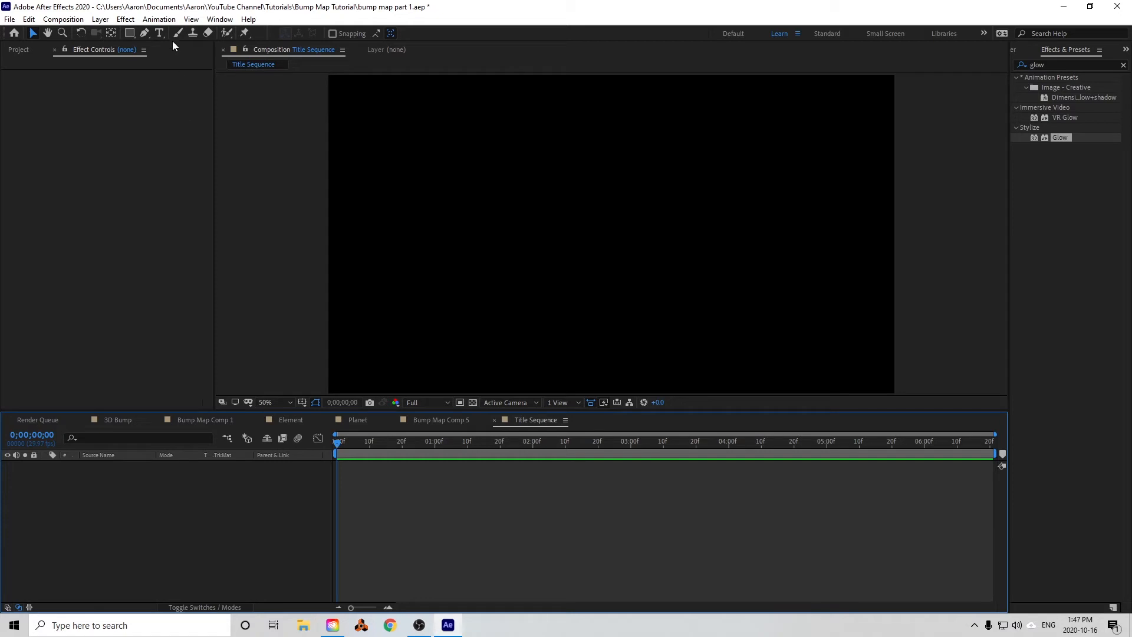
- Add a black 1920 x 1080 solid named Bump Map to the Title Sequence composition
{"action": "left_click", "coordinate": [100, 19]}
{"action": "mouse_move", "coordinate": [118, 33]}
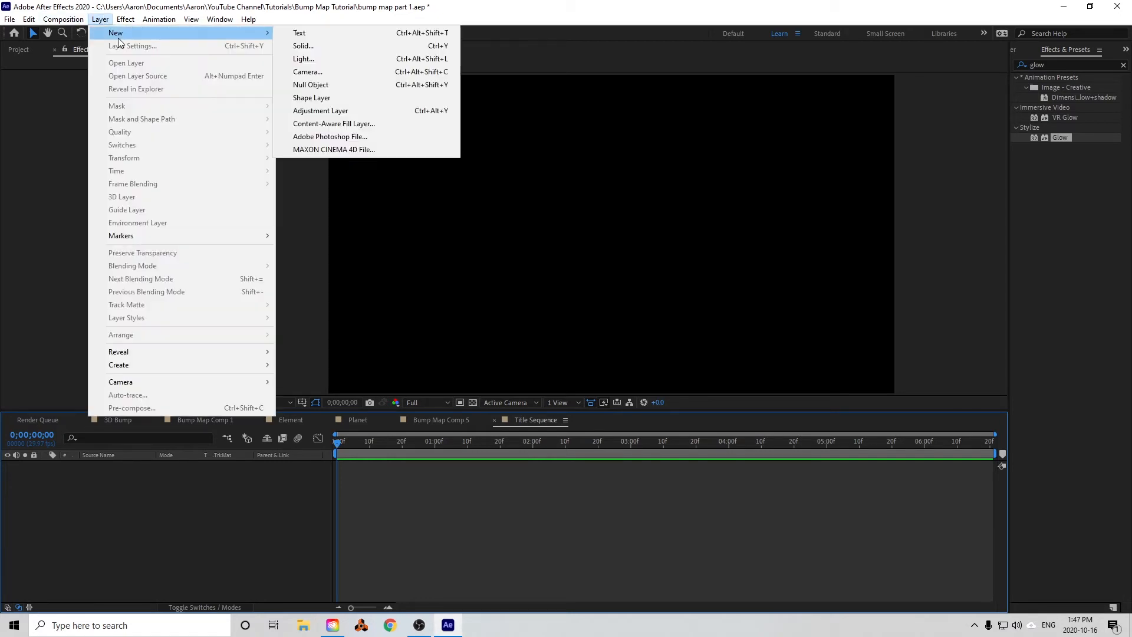
{"action": "left_click", "coordinate": [332, 46]}
{"action": "type", "text": "Bump Map"}
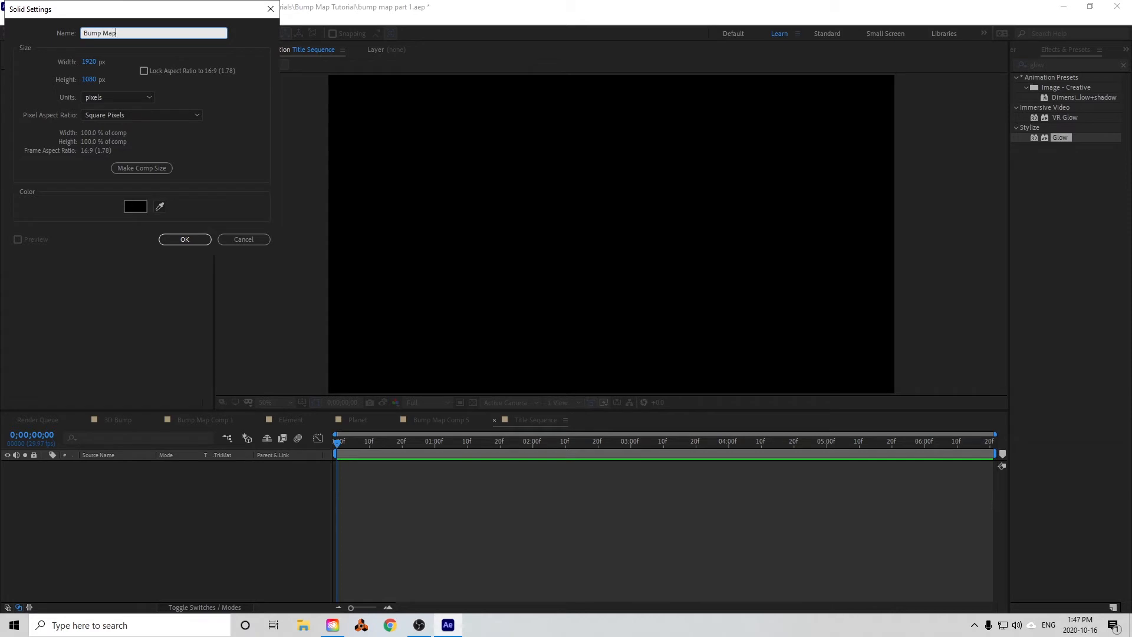
{"action": "key", "text": "Return"}
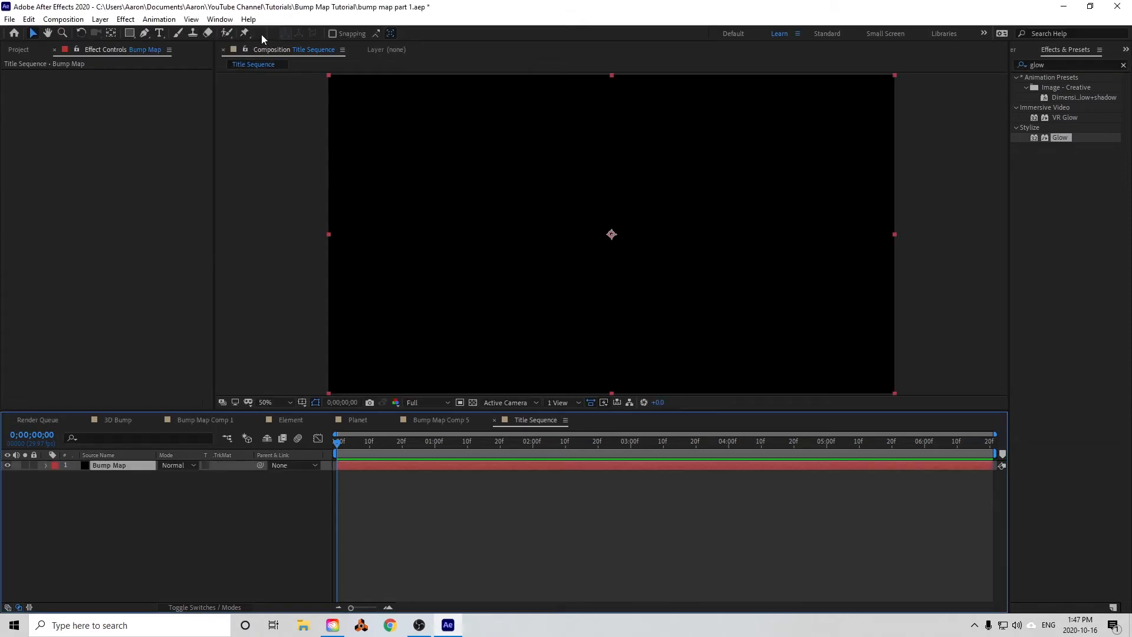
- Add a second black solid named Water BG above the Bump Map layer
{"action": "left_click", "coordinate": [101, 19]}
{"action": "mouse_move", "coordinate": [102, 33]}
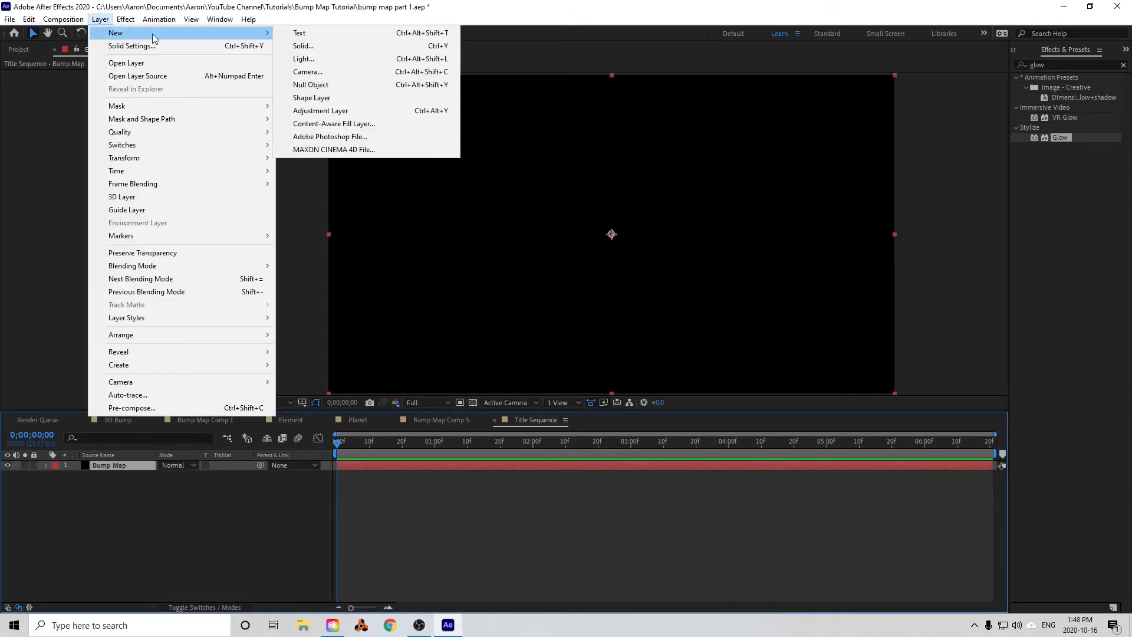
{"action": "left_click", "coordinate": [413, 47]}
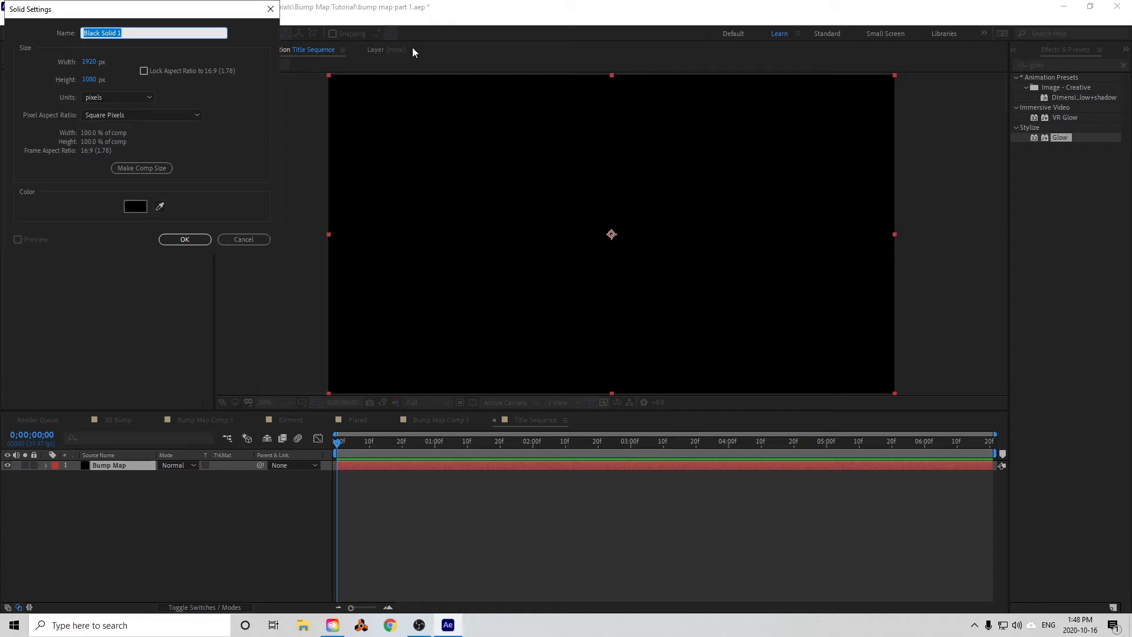
{"action": "type", "text": "Water BG"}
{"action": "key", "text": "Return"}
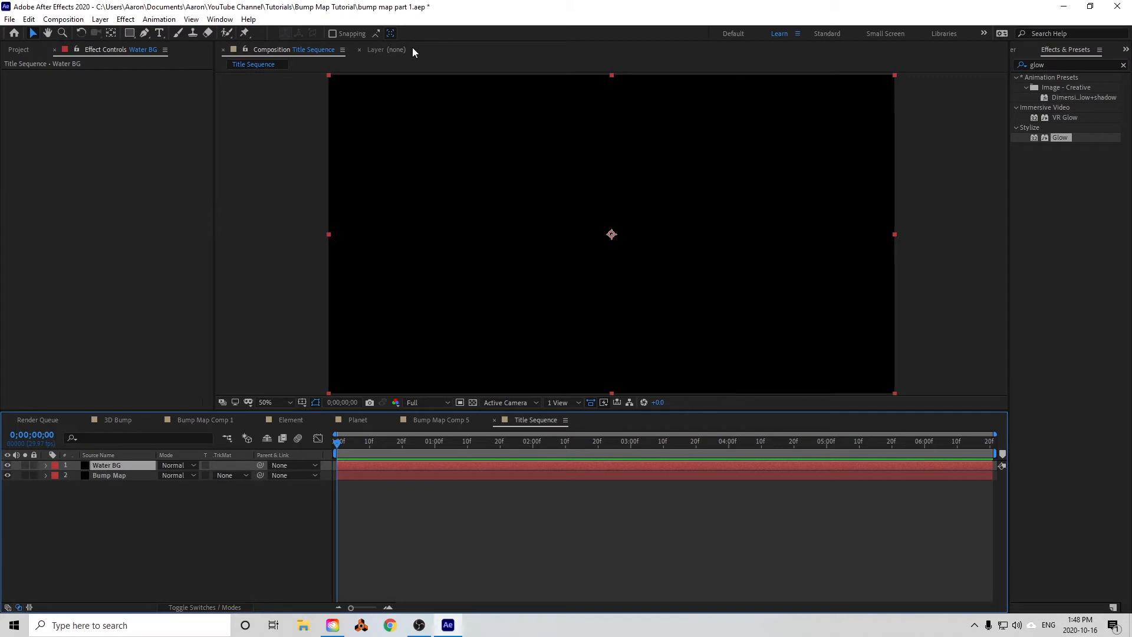
- Create a WATER text layer, stretch it to about double its height and centre it in the frame
{"action": "left_click", "coordinate": [158, 34]}
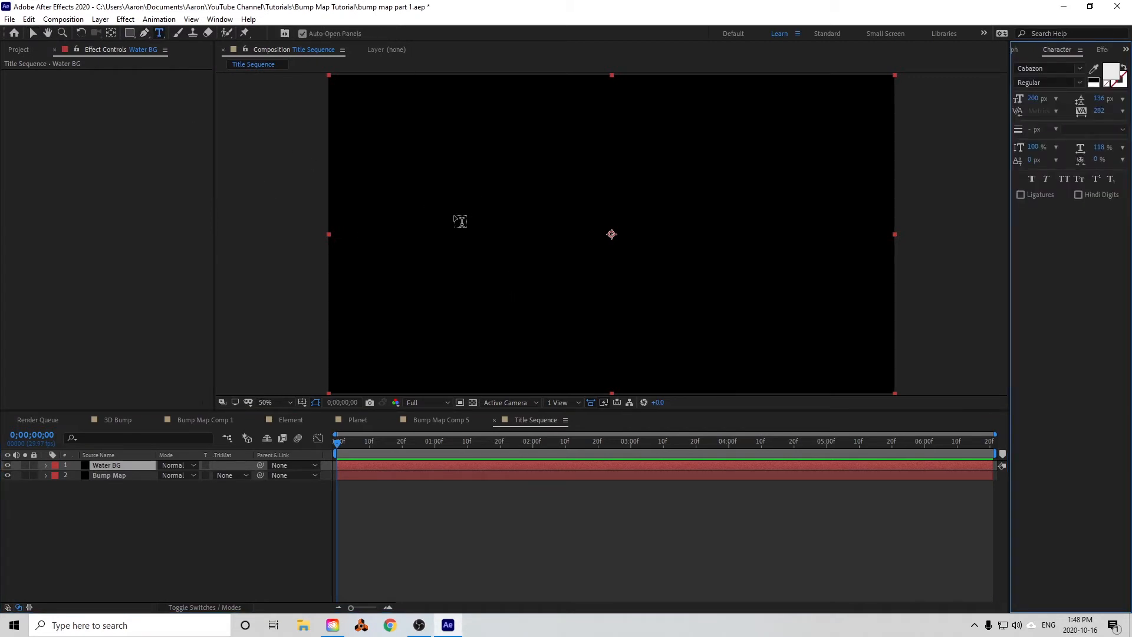
{"action": "left_click", "coordinate": [464, 232]}
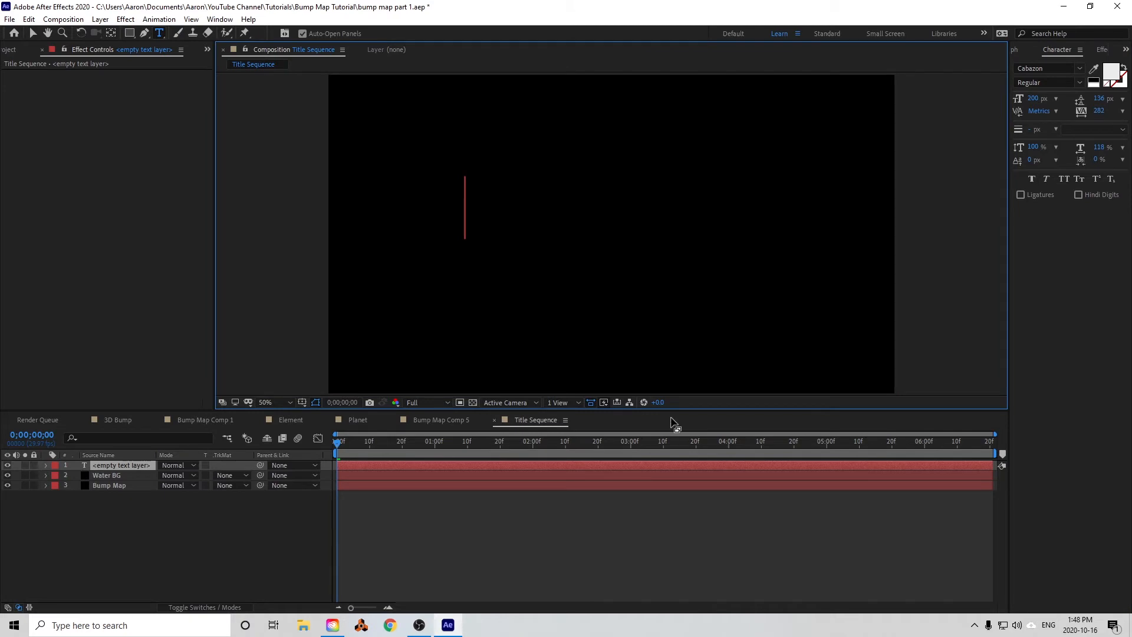
{"action": "type", "text": "WATER"}
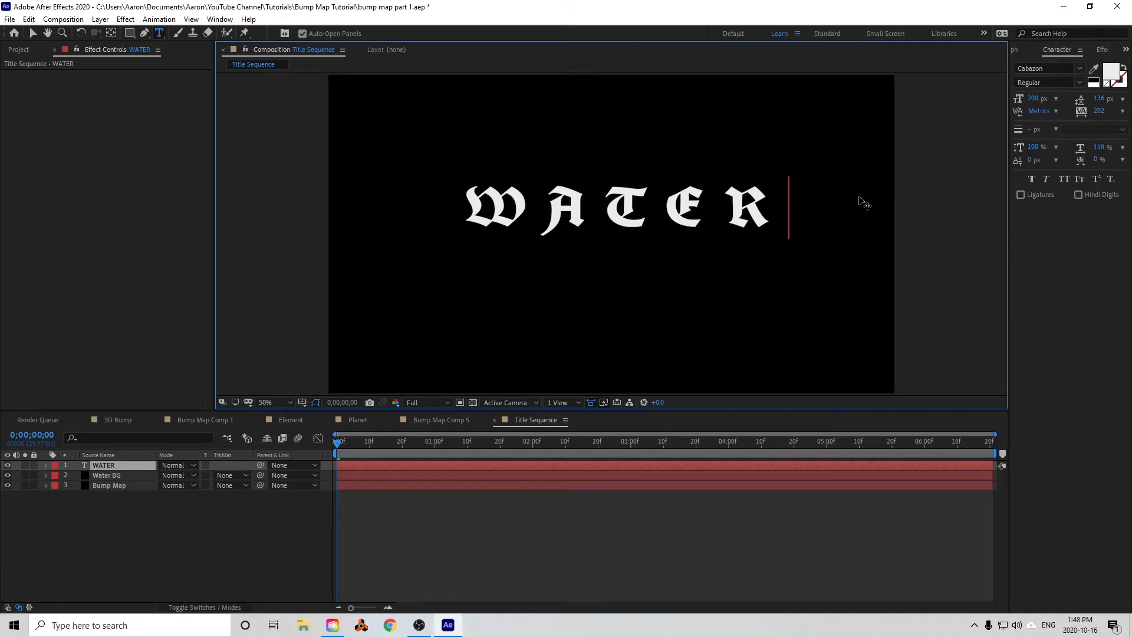
{"action": "left_click", "coordinate": [33, 33]}
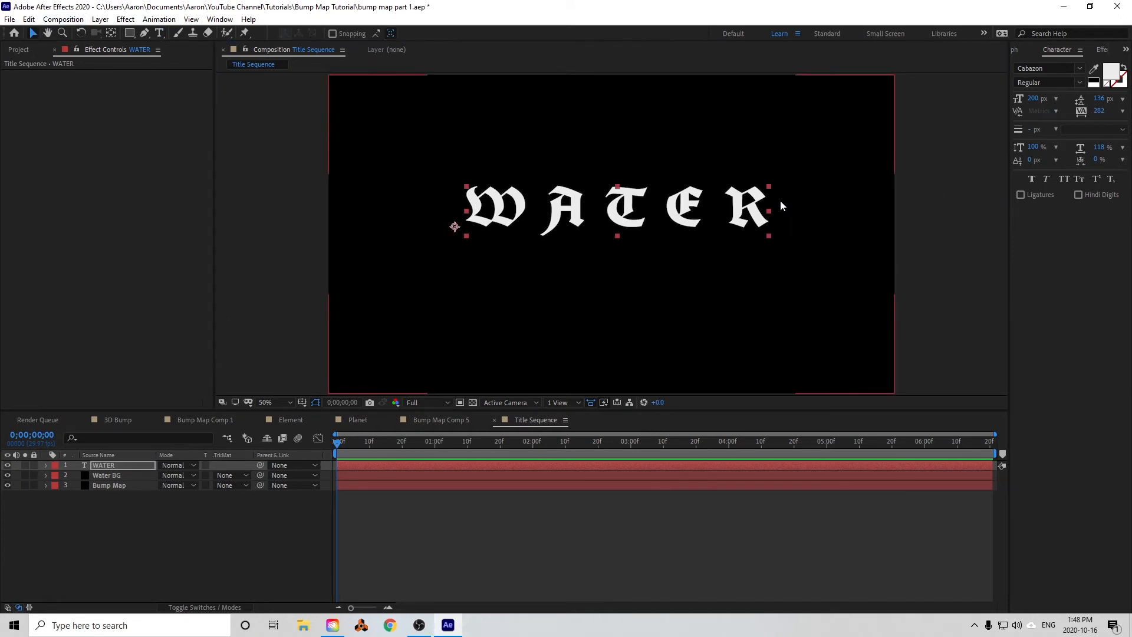
{"action": "left_click_drag", "start_coordinate": [772, 185], "coordinate": [772, 125]}
{"action": "left_click_drag", "start_coordinate": [679, 171], "coordinate": [676, 227]}
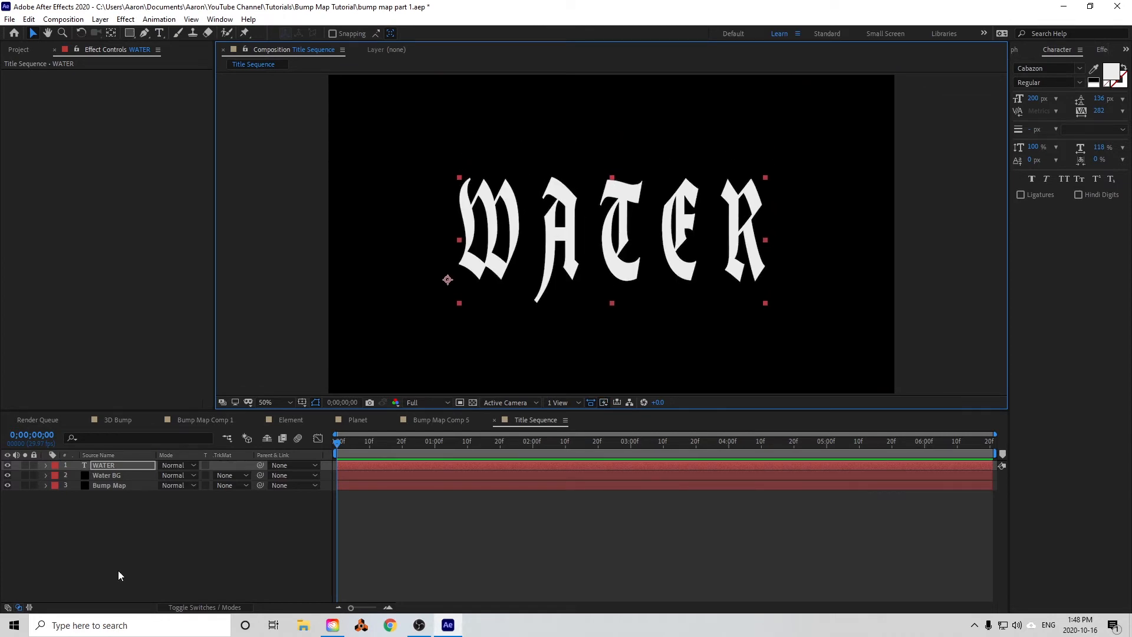
- Pre-compose the Bump Map layer and open the resulting composition
{"action": "left_click", "coordinate": [128, 485]}
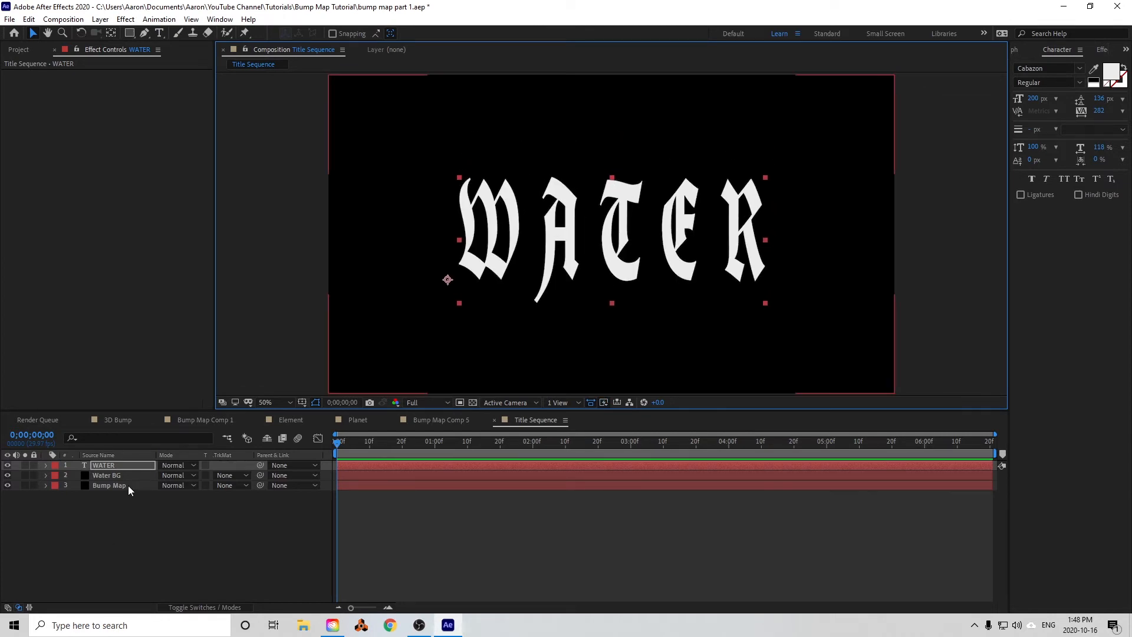
{"action": "right_click", "coordinate": [112, 486]}
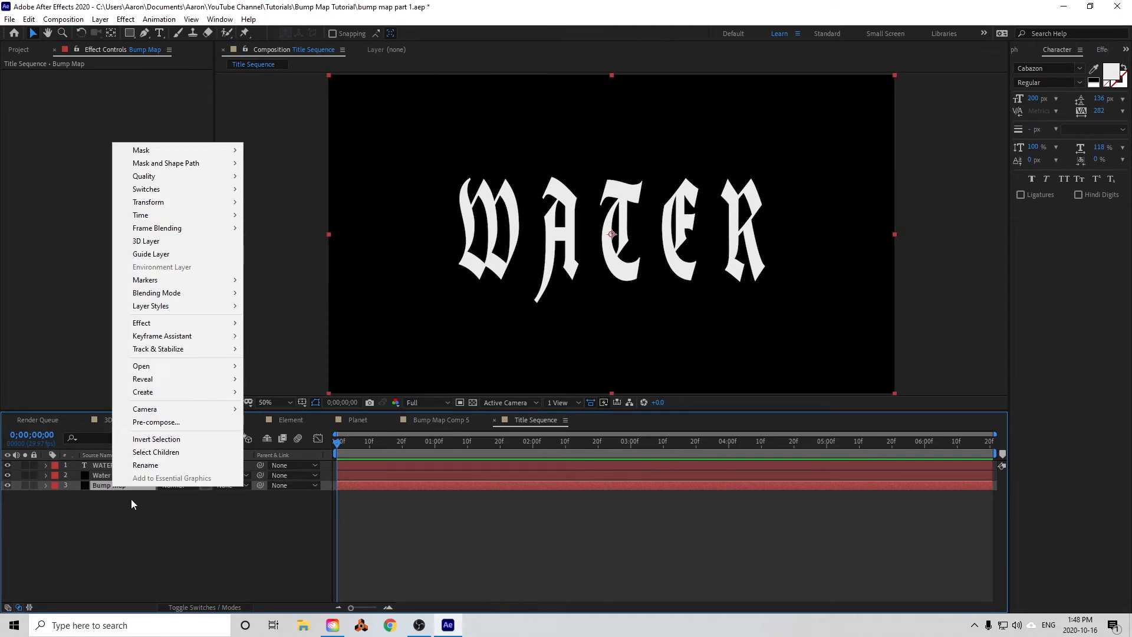
{"action": "left_click", "coordinate": [155, 421]}
{"action": "left_click", "coordinate": [595, 387]}
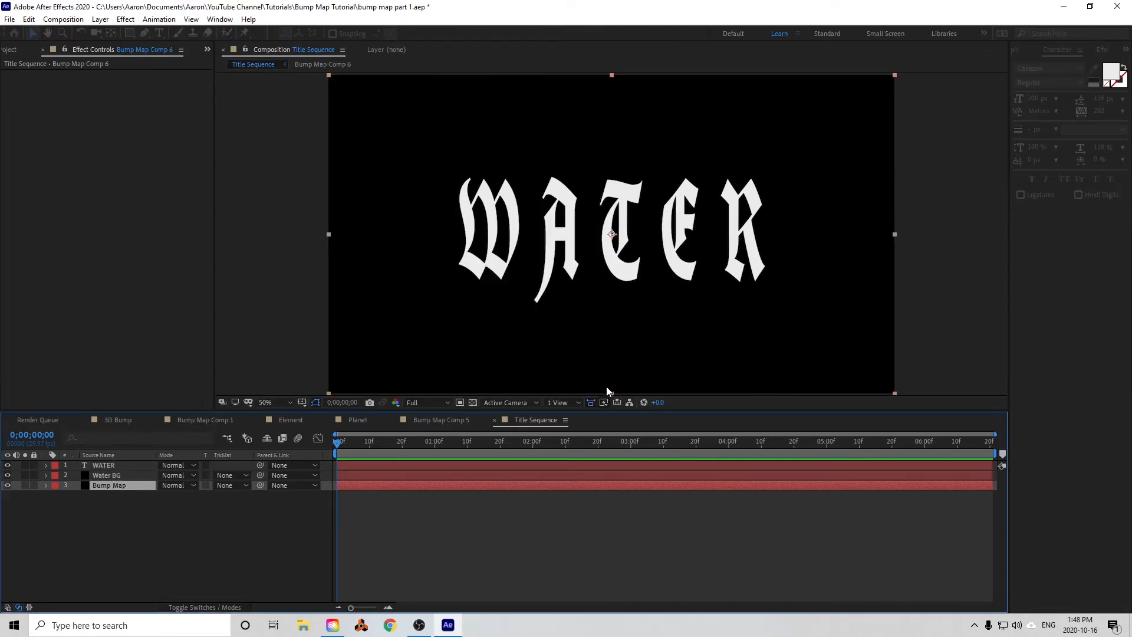
{"action": "double_click", "coordinate": [118, 485]}
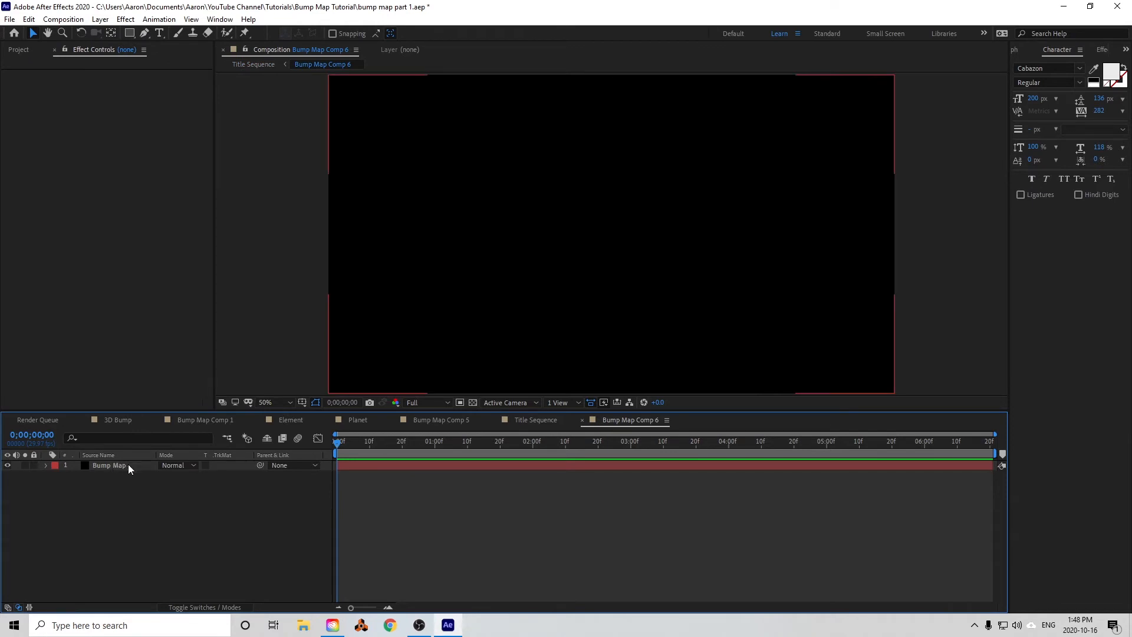
- Apply the Fractal Noise effect to the Bump Map solid inside the pre-composition
{"action": "left_click", "coordinate": [97, 455]}
{"action": "left_click", "coordinate": [108, 465]}
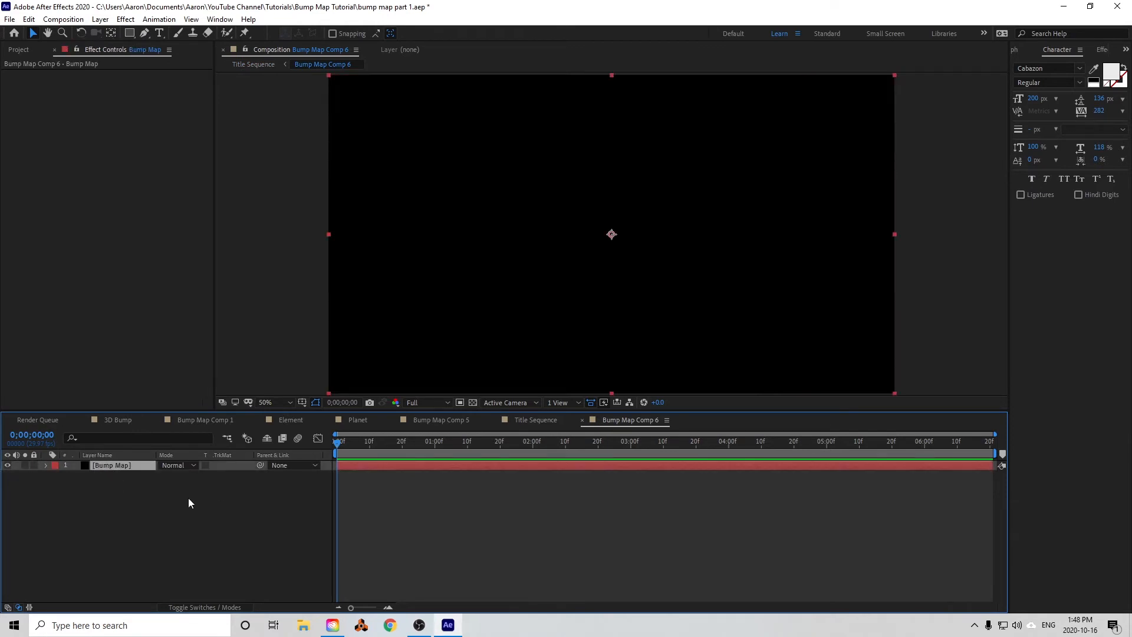
{"action": "key", "text": "ctrl+space"}
{"action": "type", "text": "fractal"}
{"action": "key", "text": "Return"}
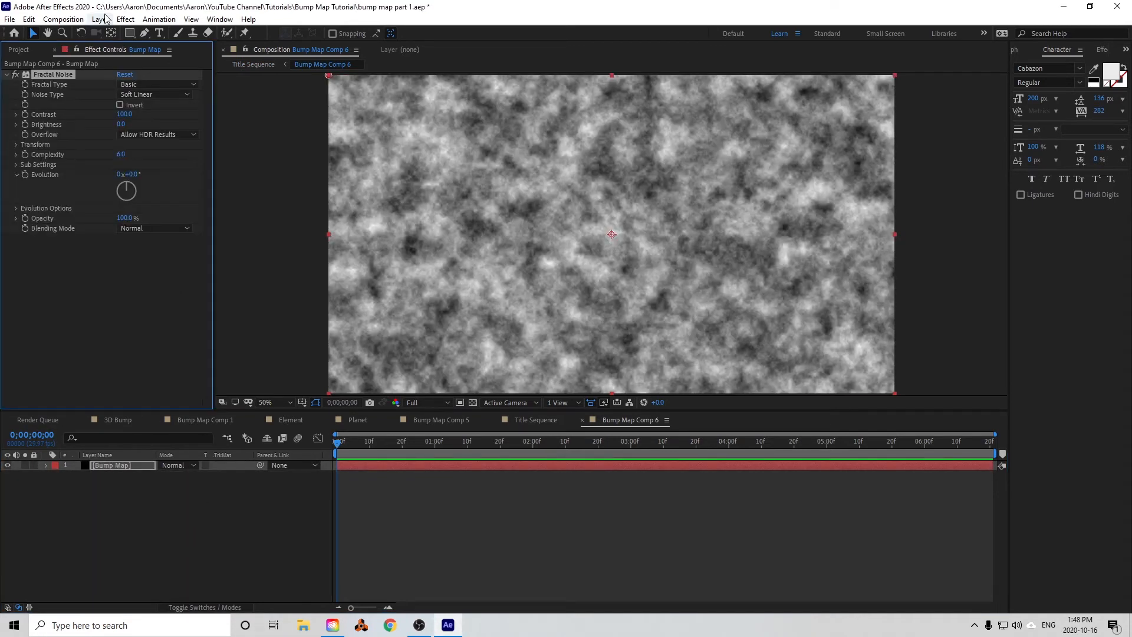
- Set the Fractal Noise to fractal type Cloudy and noise type Spline, with contrast 145 and brightness -57
{"action": "left_click", "coordinate": [174, 85]}
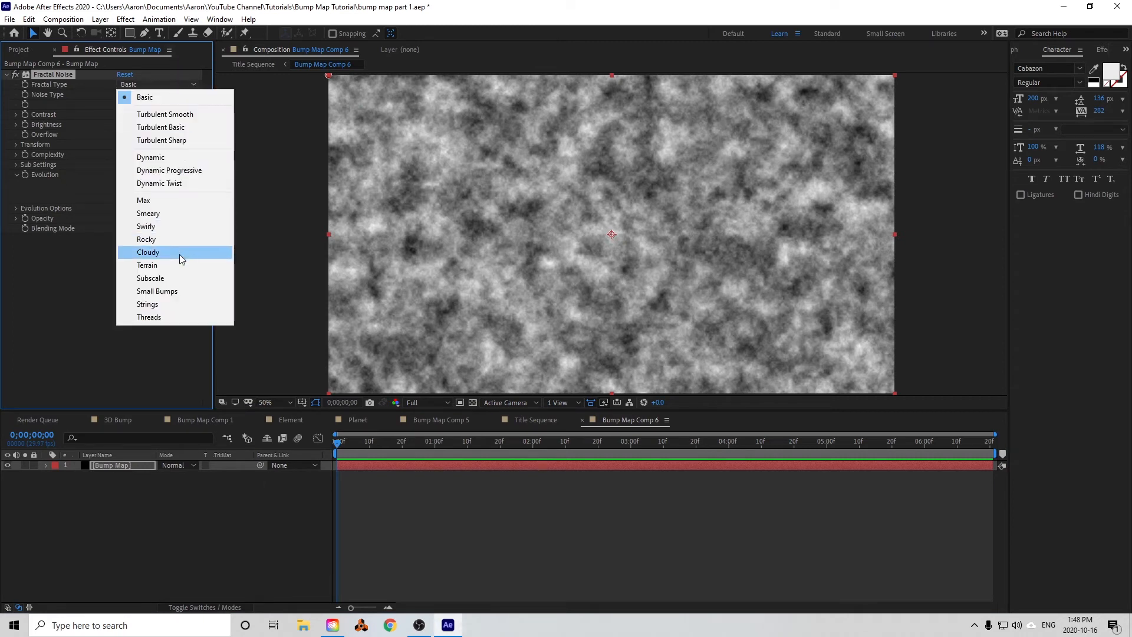
{"action": "left_click", "coordinate": [148, 252]}
{"action": "left_click", "coordinate": [189, 97]}
{"action": "left_click", "coordinate": [175, 137]}
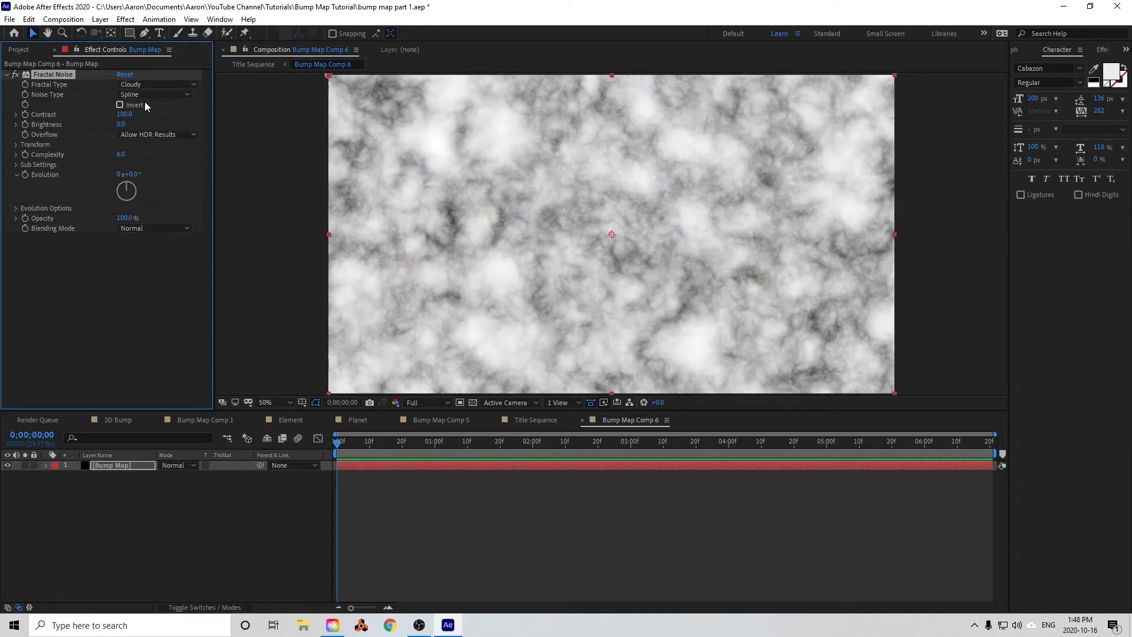
{"action": "mouse_move", "coordinate": [118, 115]}
{"action": "left_mouse_down"}
{"action": "mouse_move", "coordinate": [157, 114]}
{"action": "mouse_move", "coordinate": [81, 125]}
{"action": "mouse_move", "coordinate": [122, 114]}
{"action": "mouse_move", "coordinate": [114, 126]}
{"action": "left_mouse_up"}
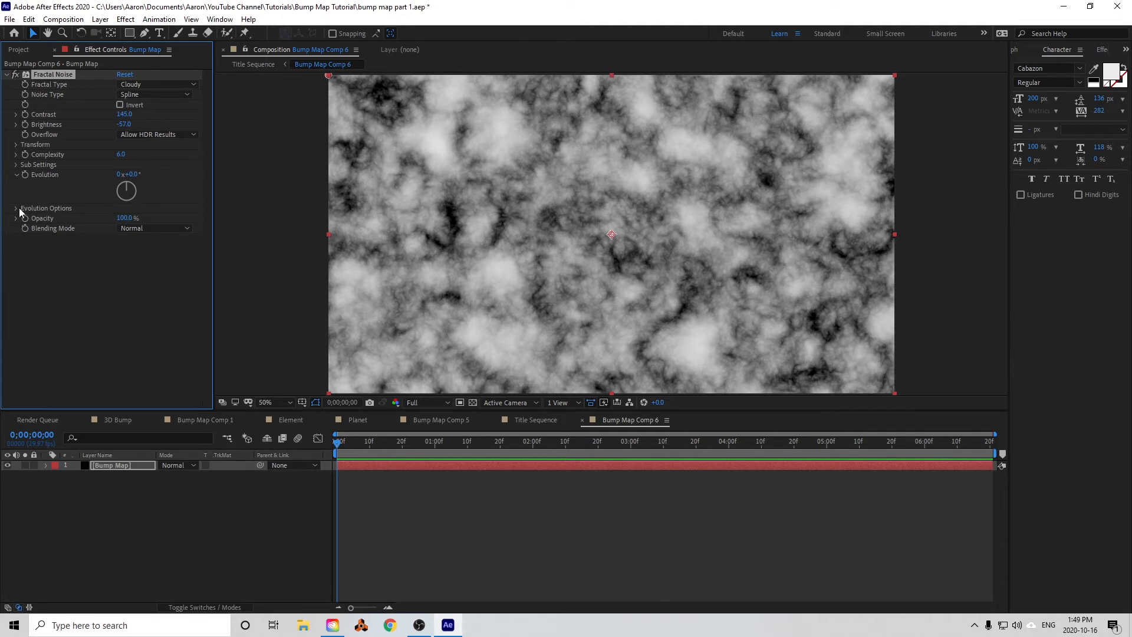
- Keyframe the noise Evolution from 0x+0.0° at the first frame to 1x+181.0° at 0;00;06;20 and preview the animation
{"action": "left_click", "coordinate": [25, 174]}
{"action": "left_click_drag", "start_coordinate": [339, 451], "coordinate": [1042, 428]}
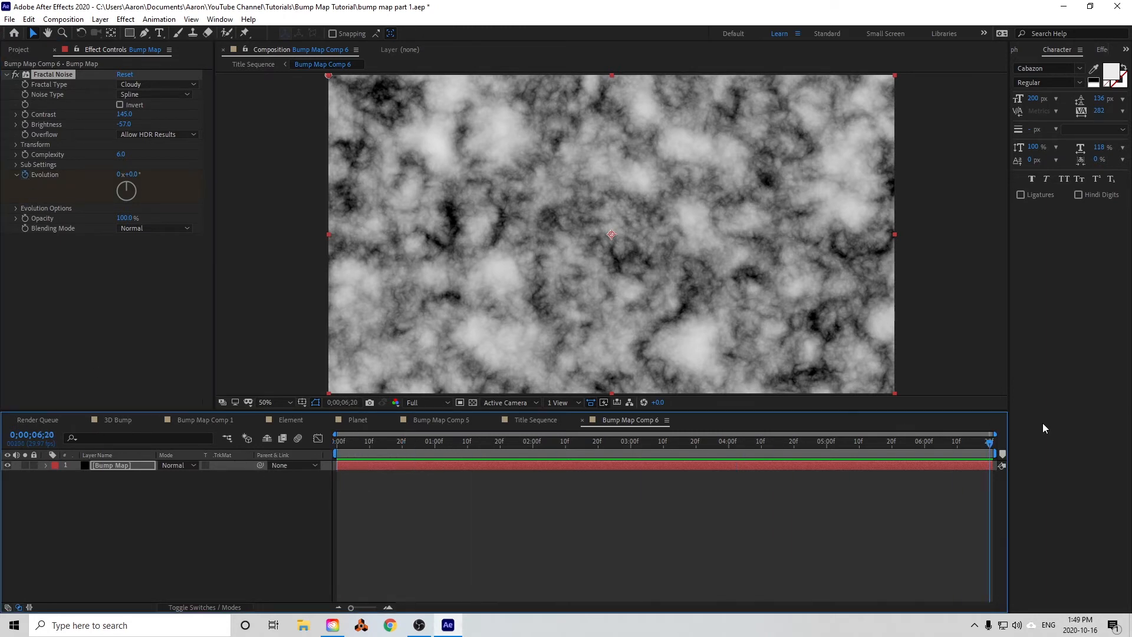
{"action": "left_click_drag", "start_coordinate": [132, 174], "coordinate": [520, 243]}
{"action": "left_click_drag", "start_coordinate": [407, 442], "coordinate": [289, 463]}
{"action": "key", "text": "space"}
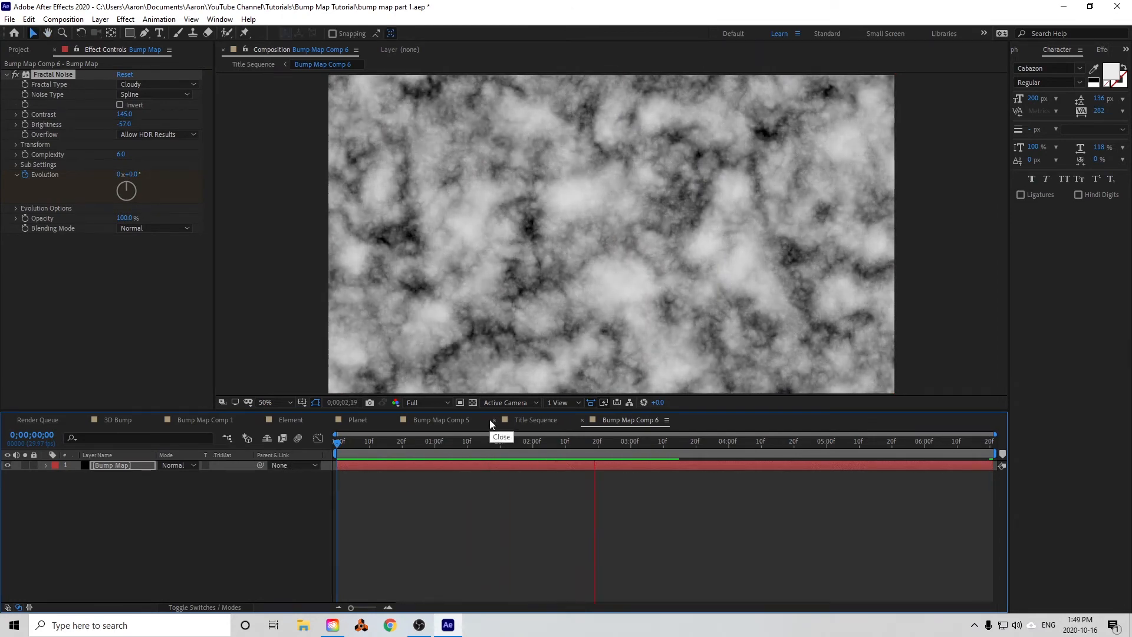
{"action": "left_click", "coordinate": [660, 443]}
{"action": "left_click_drag", "start_coordinate": [662, 449], "coordinate": [309, 473]}
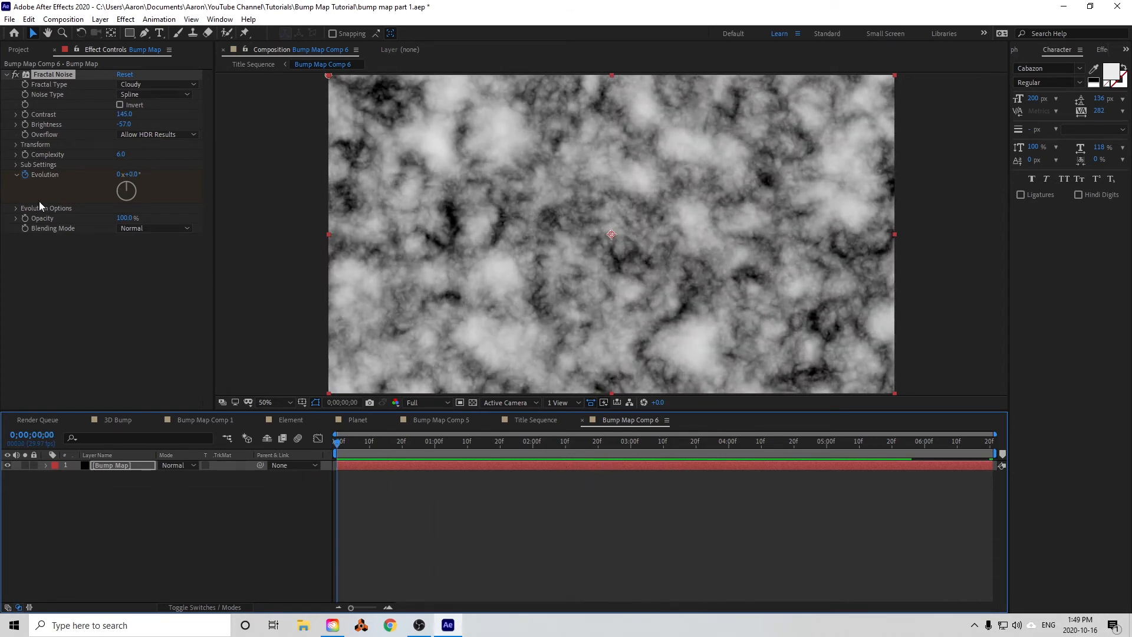
- Set the noise scale to 154 and keyframe Offset Turbulence from 960, 540 at the first frame to a point farther left at 0;00;06;20
{"action": "left_click", "coordinate": [15, 145]}
{"action": "left_click_drag", "start_coordinate": [122, 175], "coordinate": [156, 177]}
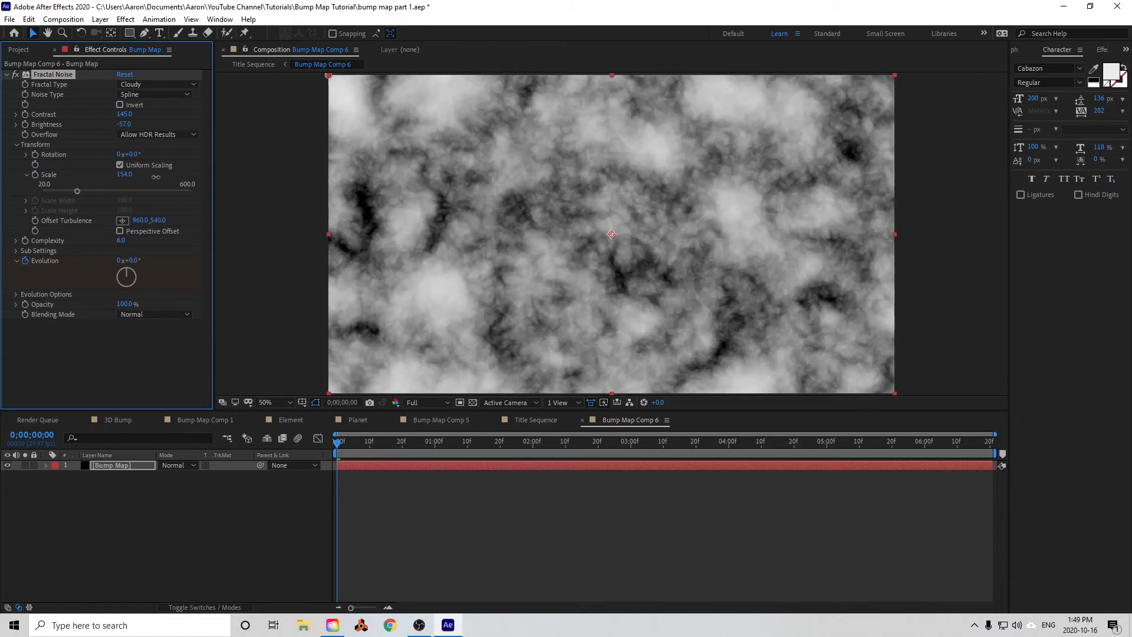
{"action": "left_click", "coordinate": [35, 220]}
{"action": "left_click_drag", "start_coordinate": [405, 455], "coordinate": [897, 422]}
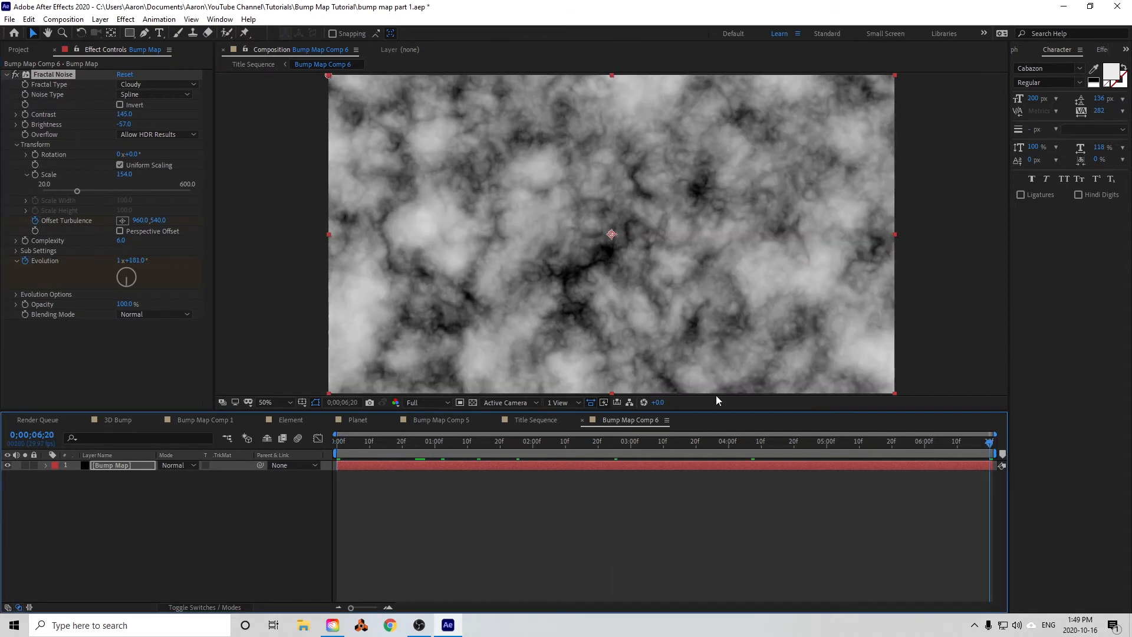
{"action": "left_click_drag", "start_coordinate": [141, 222], "coordinate": [31, 222]}
{"action": "left_click_drag", "start_coordinate": [139, 227], "coordinate": [2, 208]}
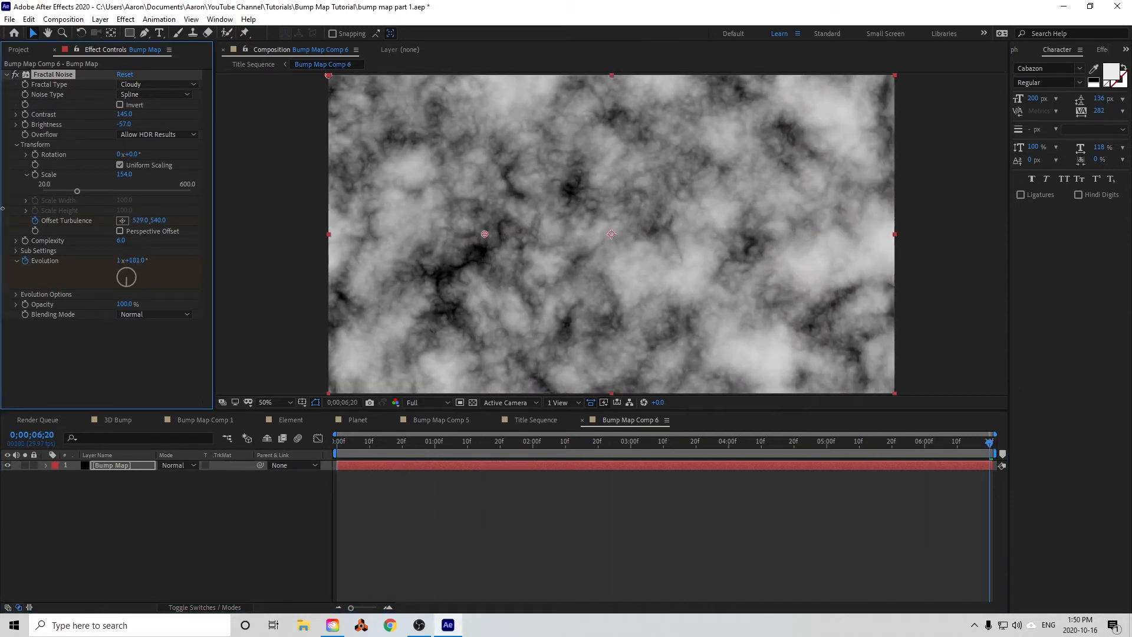
{"action": "left_click_drag", "start_coordinate": [140, 222], "coordinate": [2, 215]}
- Preview the drifting noise and move its Offset Turbulence at 0;00;06;20 farther left to -197, 536
{"action": "key", "text": "space"}
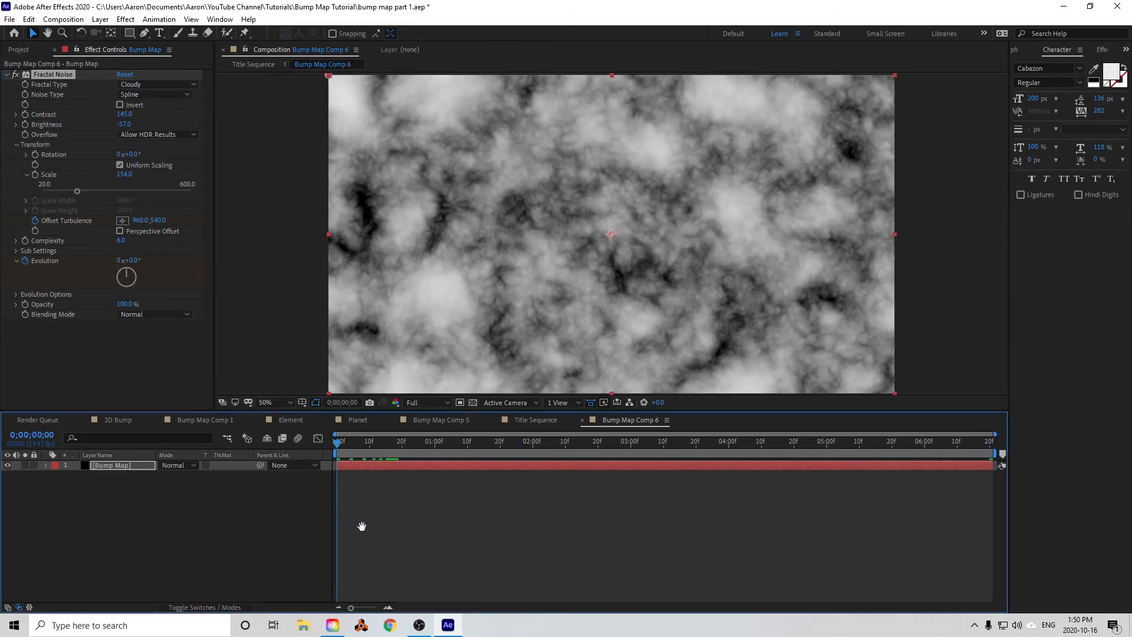
{"action": "left_click", "coordinate": [365, 442]}
{"action": "key", "text": "space"}
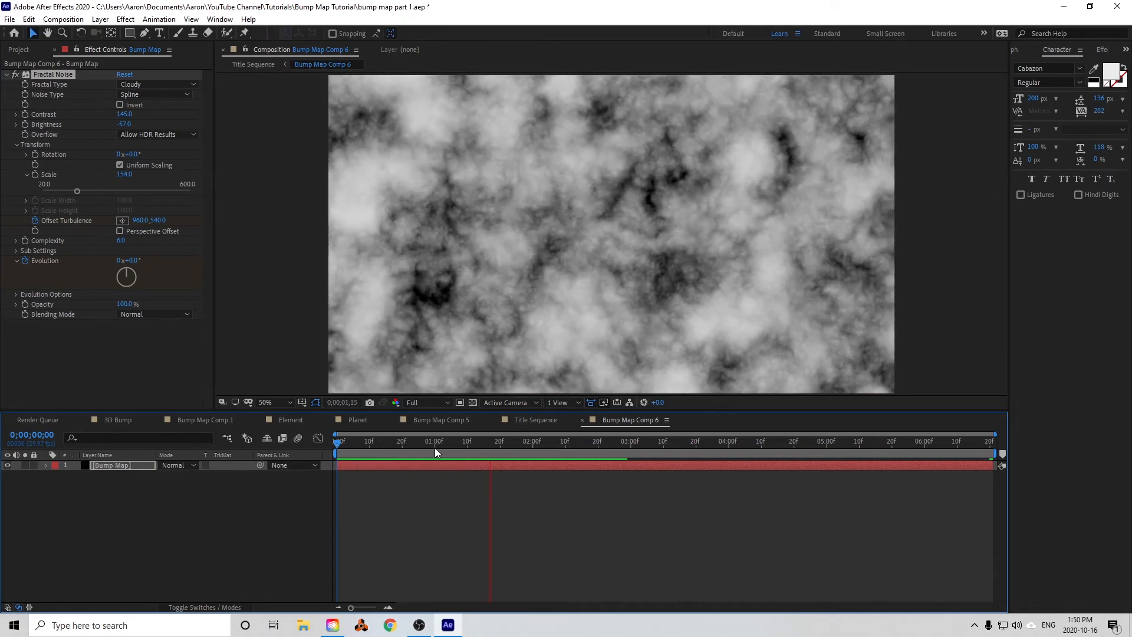
{"action": "left_click_drag", "start_coordinate": [338, 446], "coordinate": [989, 446]}
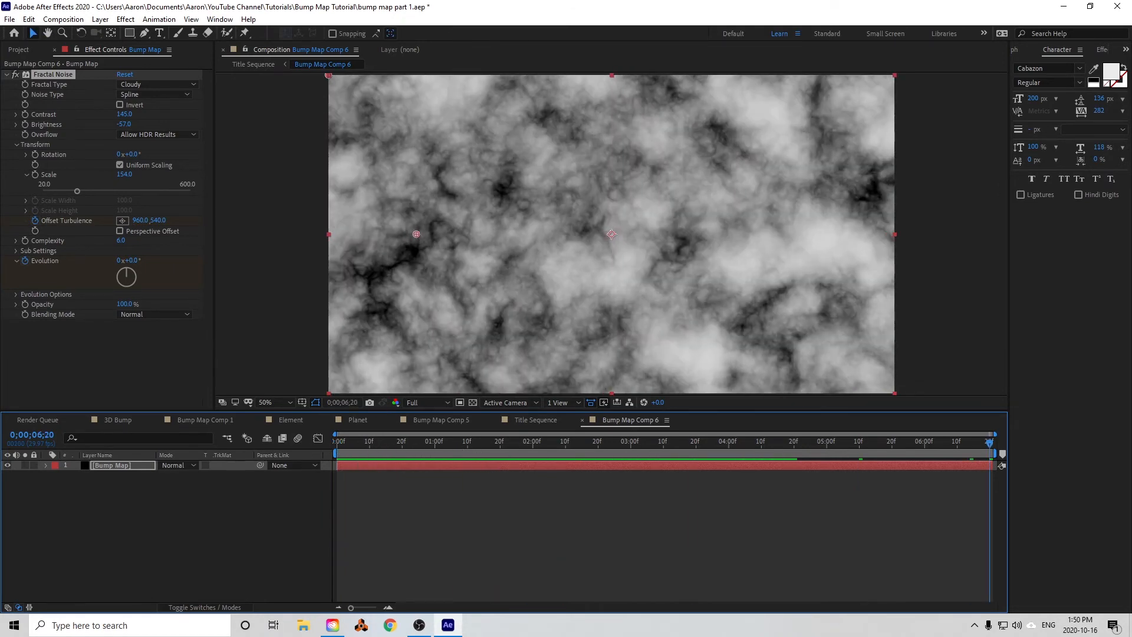
{"action": "left_click_drag", "start_coordinate": [416, 234], "coordinate": [271, 234]}
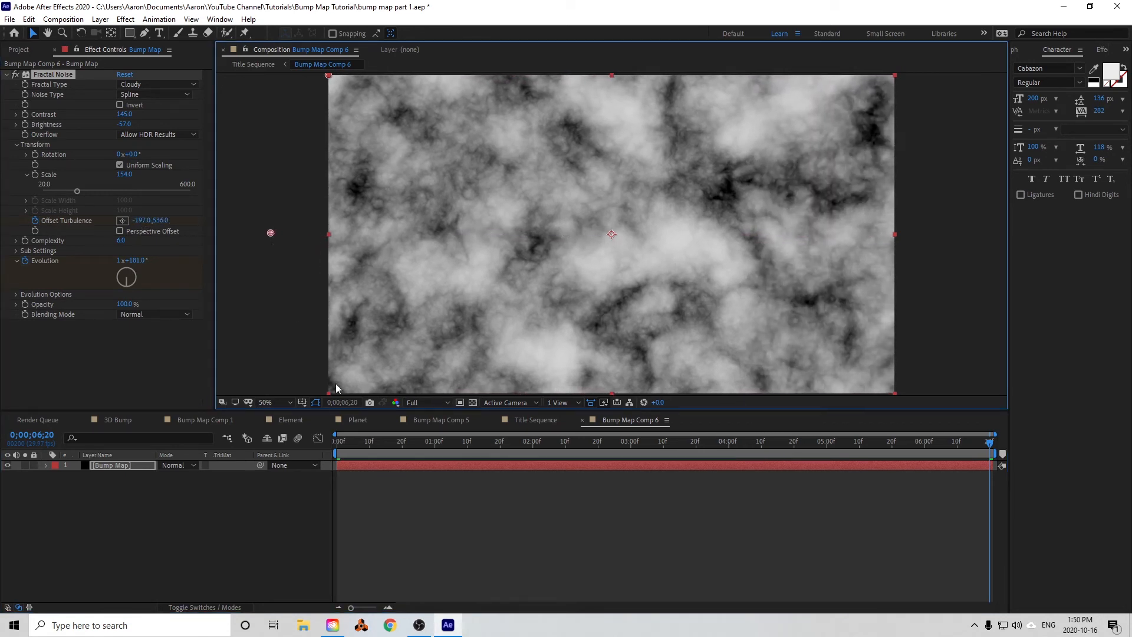
{"action": "left_click_drag", "start_coordinate": [402, 442], "coordinate": [325, 454]}
{"action": "key", "text": "space"}
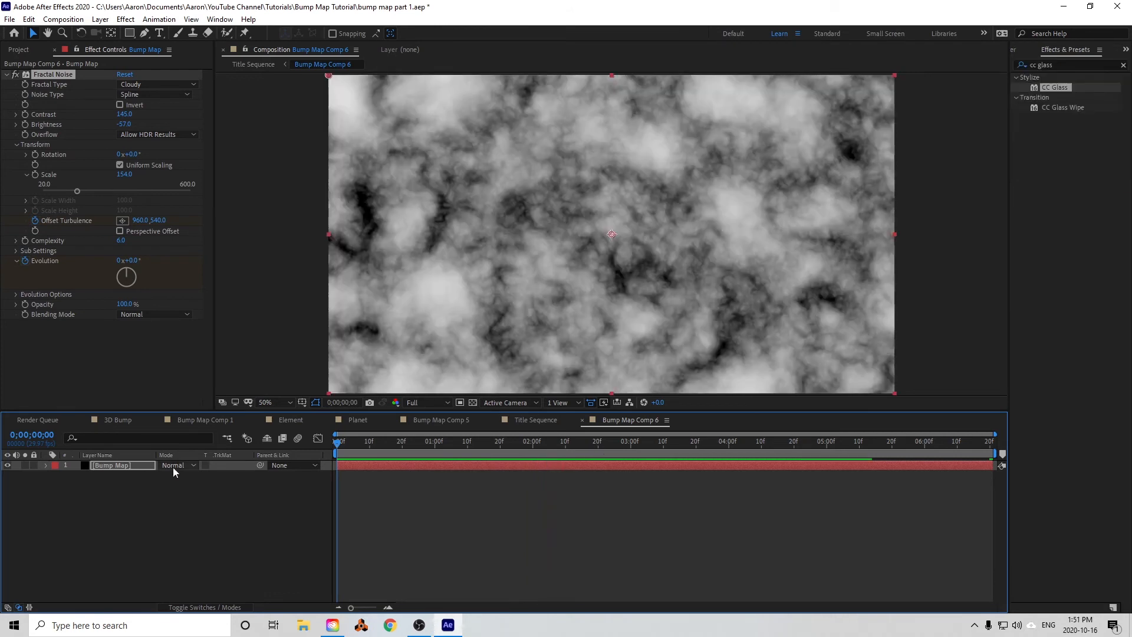
- Apply CC Glass to the Water BG layer in Title Sequence, using Bump Map Comp 6 as its bump map
{"action": "left_click", "coordinate": [535, 419]}
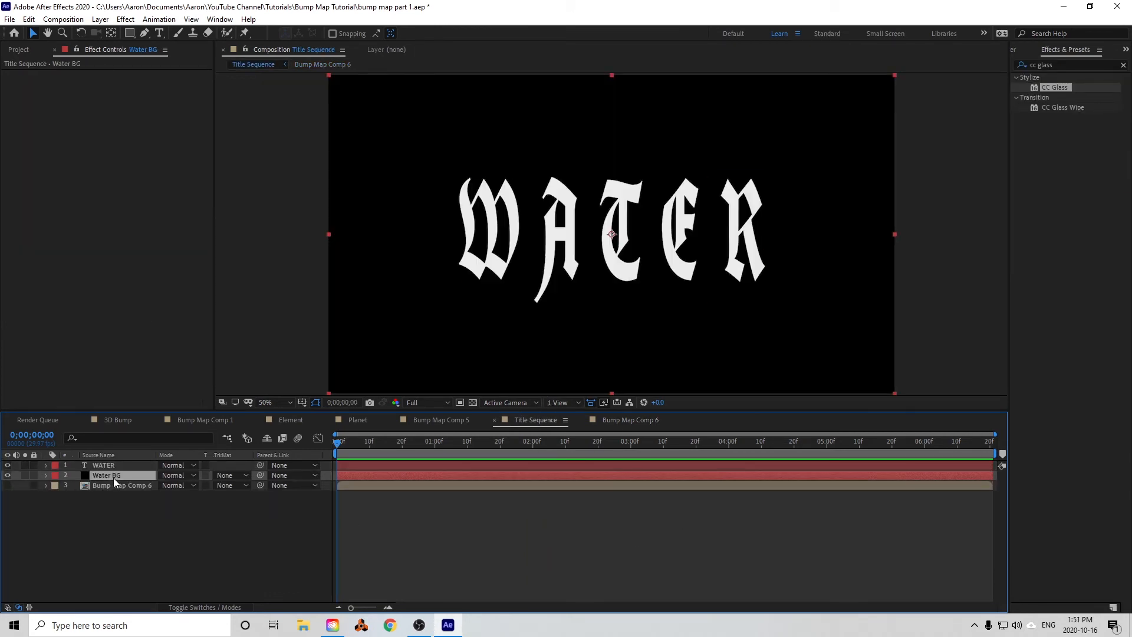
{"action": "left_click_drag", "start_coordinate": [1056, 86], "coordinate": [112, 475]}
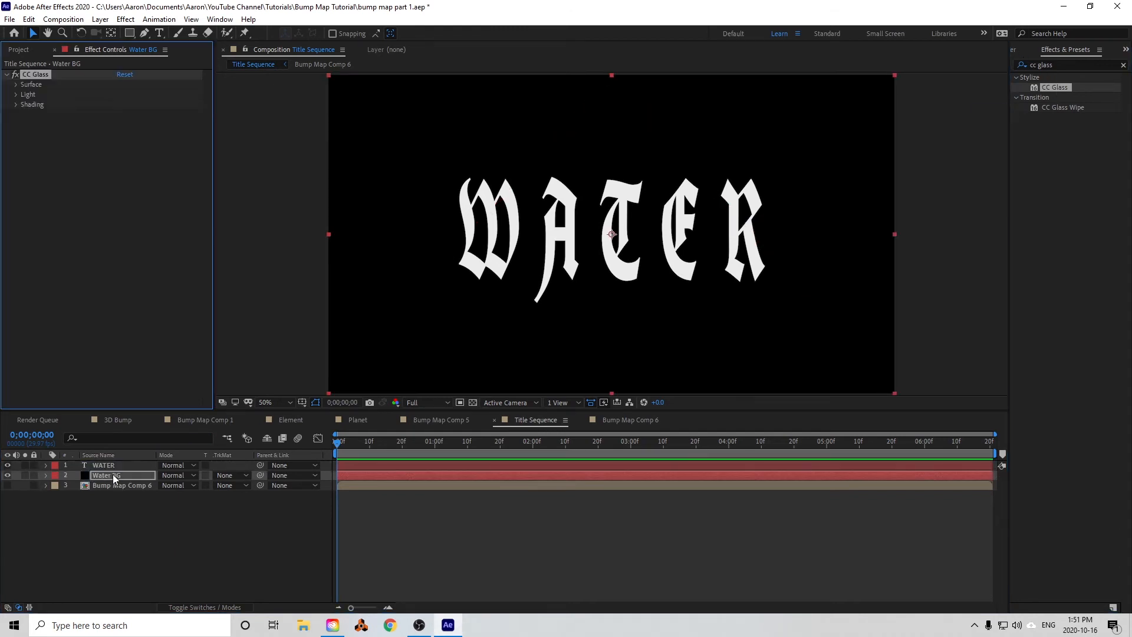
{"action": "left_click", "coordinate": [16, 86]}
{"action": "left_click", "coordinate": [135, 94]}
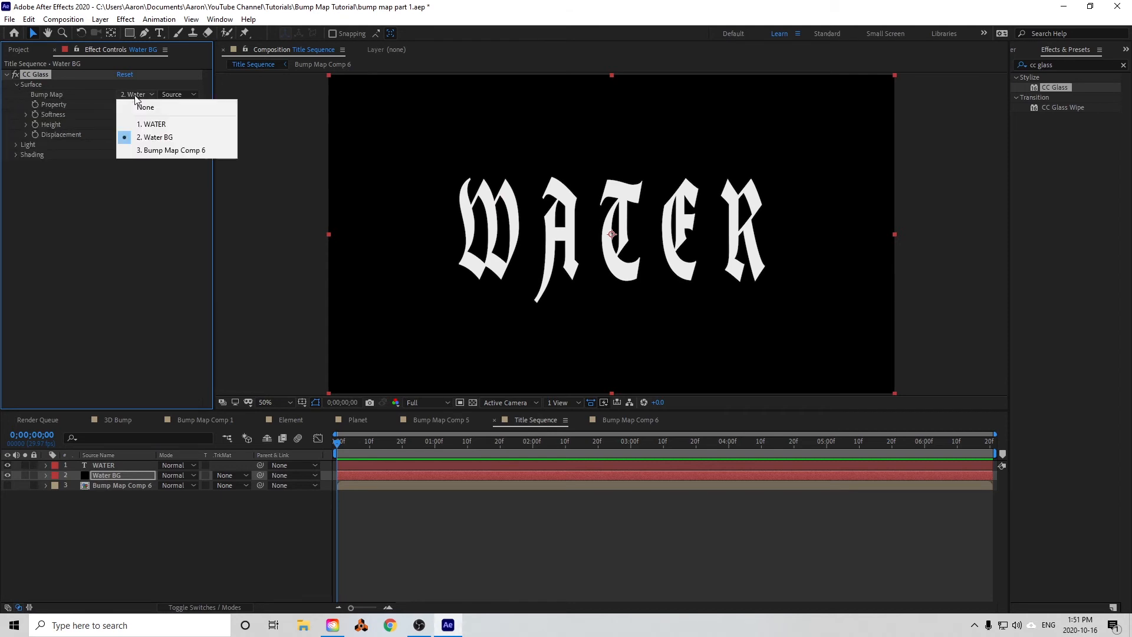
{"action": "left_click", "coordinate": [166, 153]}
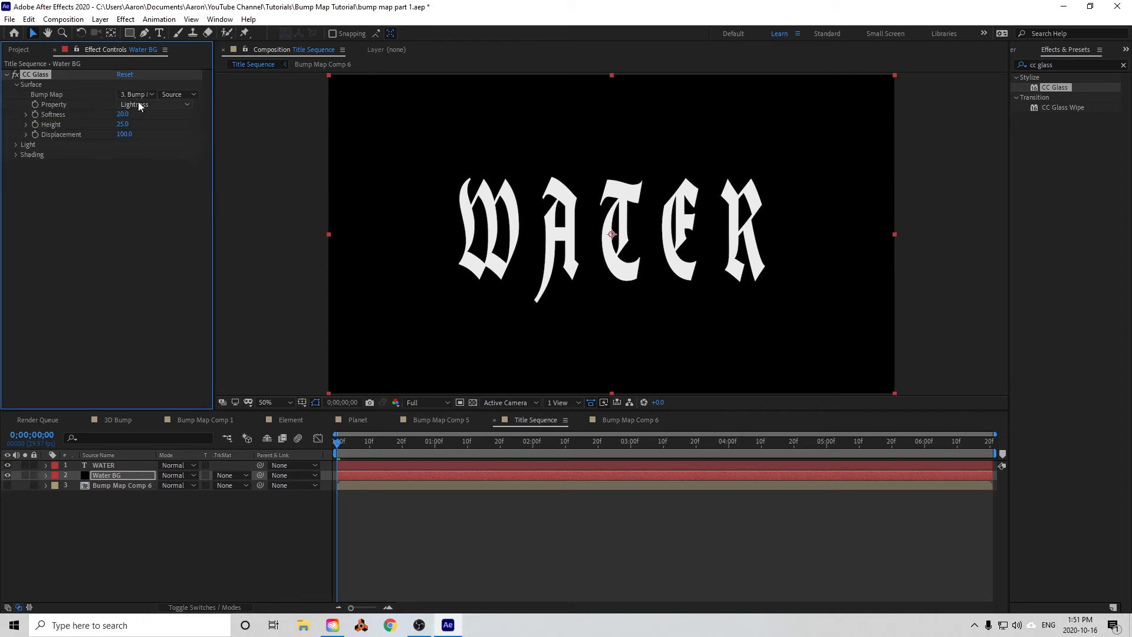
- Set the Water BG layer's CC Glass bump map source to Effects & Masks
{"action": "left_click", "coordinate": [191, 98]}
{"action": "left_click", "coordinate": [170, 133]}
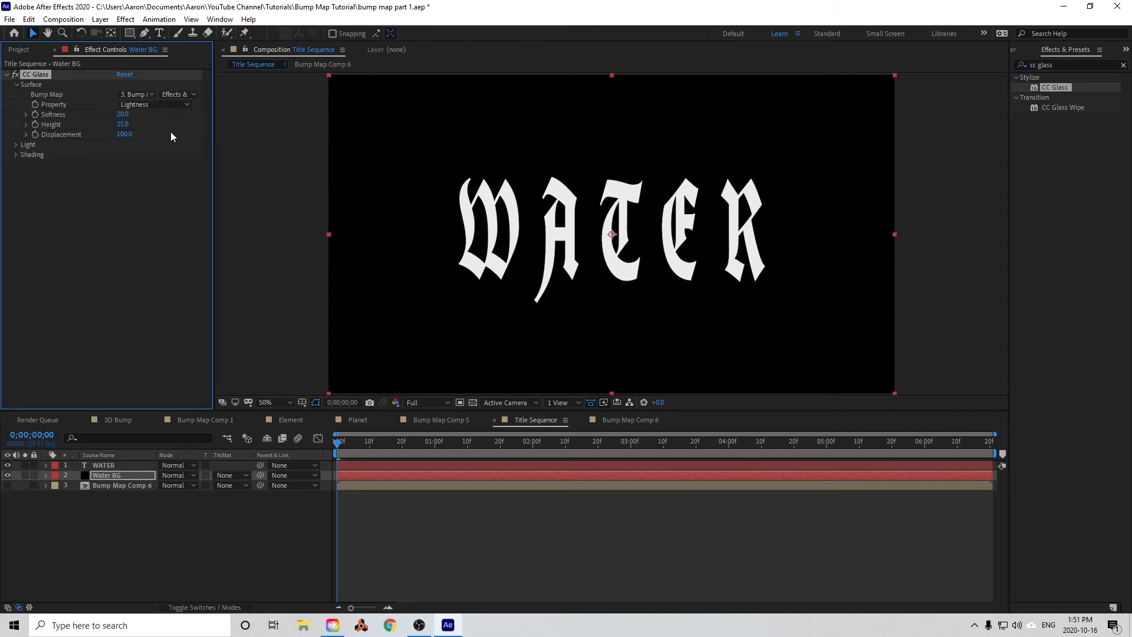
{"action": "left_click", "coordinate": [182, 96]}
{"action": "left_click", "coordinate": [208, 135]}
- Change the Water BG solid's color to dark blue 000F17
{"action": "left_click", "coordinate": [127, 475]}
{"action": "left_click", "coordinate": [101, 19]}
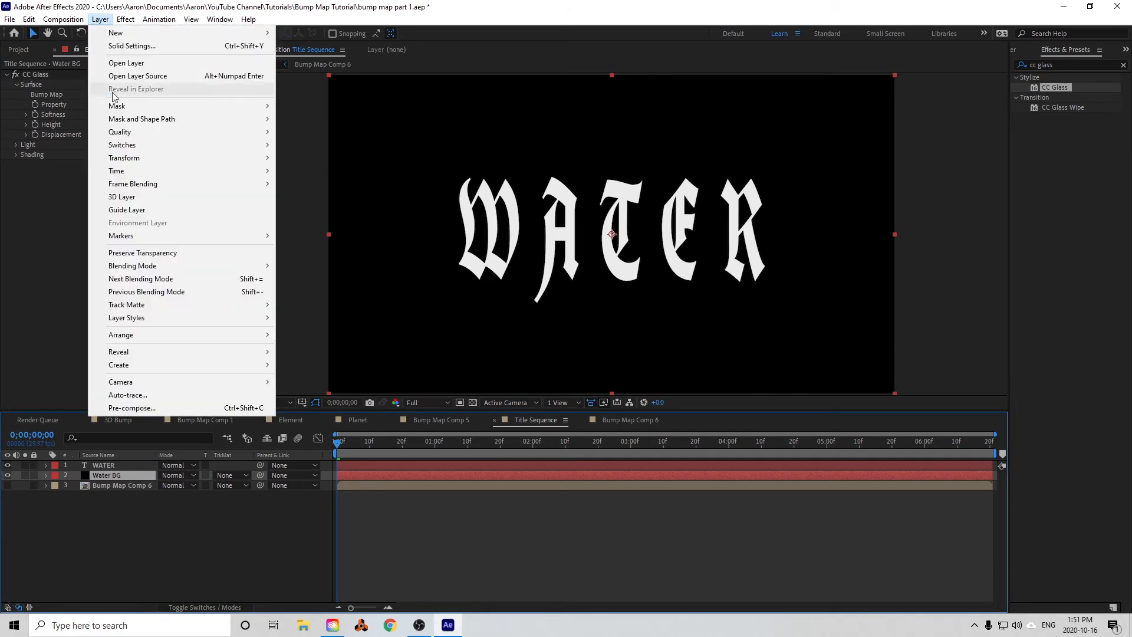
{"action": "left_click", "coordinate": [140, 49]}
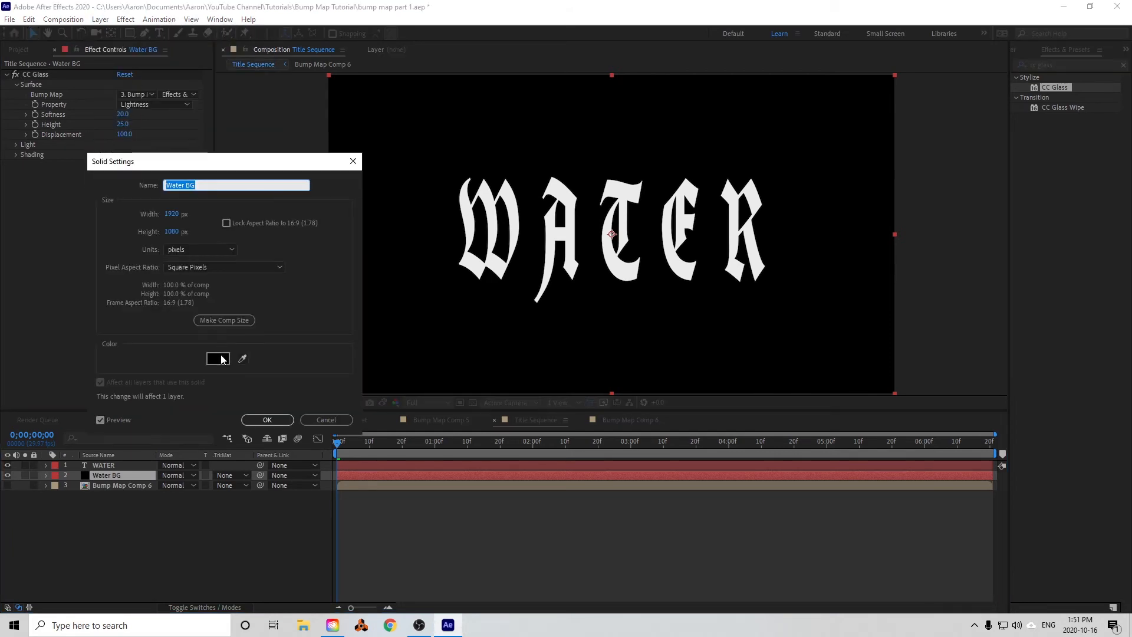
{"action": "left_click", "coordinate": [223, 359]}
{"action": "left_click", "coordinate": [462, 161]}
{"action": "left_click_drag", "start_coordinate": [463, 164], "coordinate": [460, 239]}
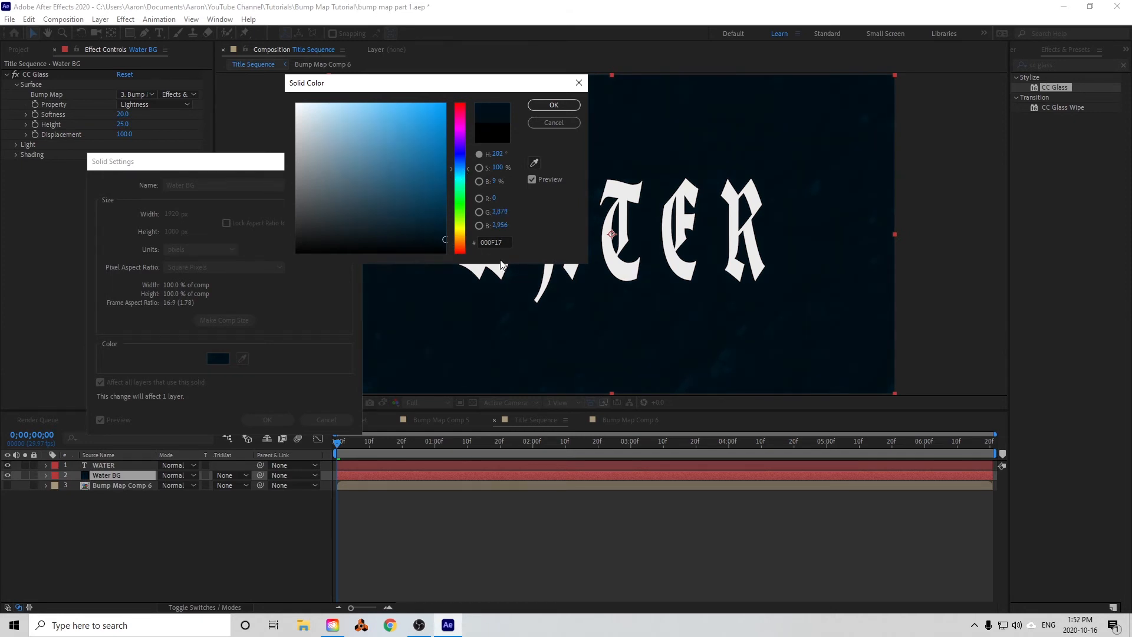
{"action": "left_click", "coordinate": [555, 106]}
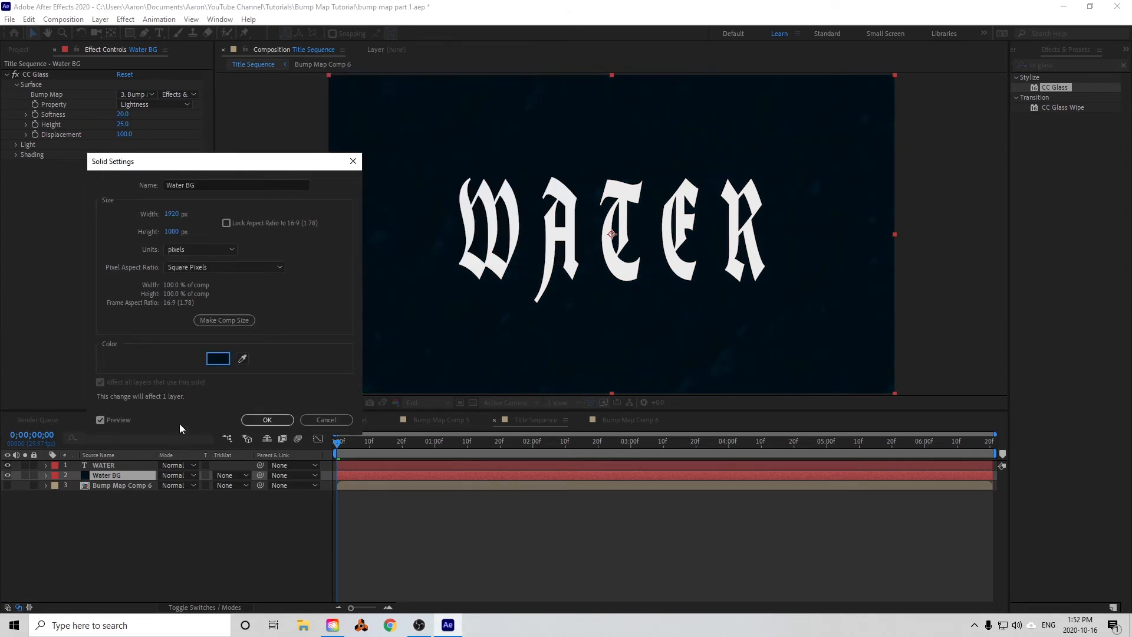
{"action": "left_click", "coordinate": [268, 421]}
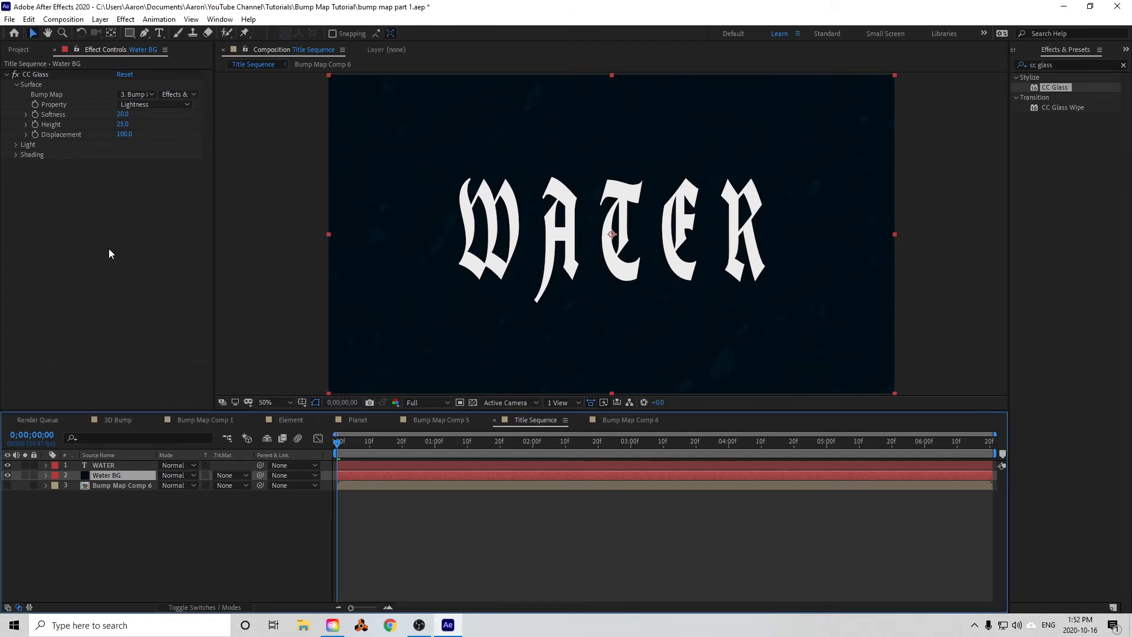
- Set the Water BG layer's CC Glass Height to 100 and Softness to 25.1
{"action": "left_click", "coordinate": [43, 73]}
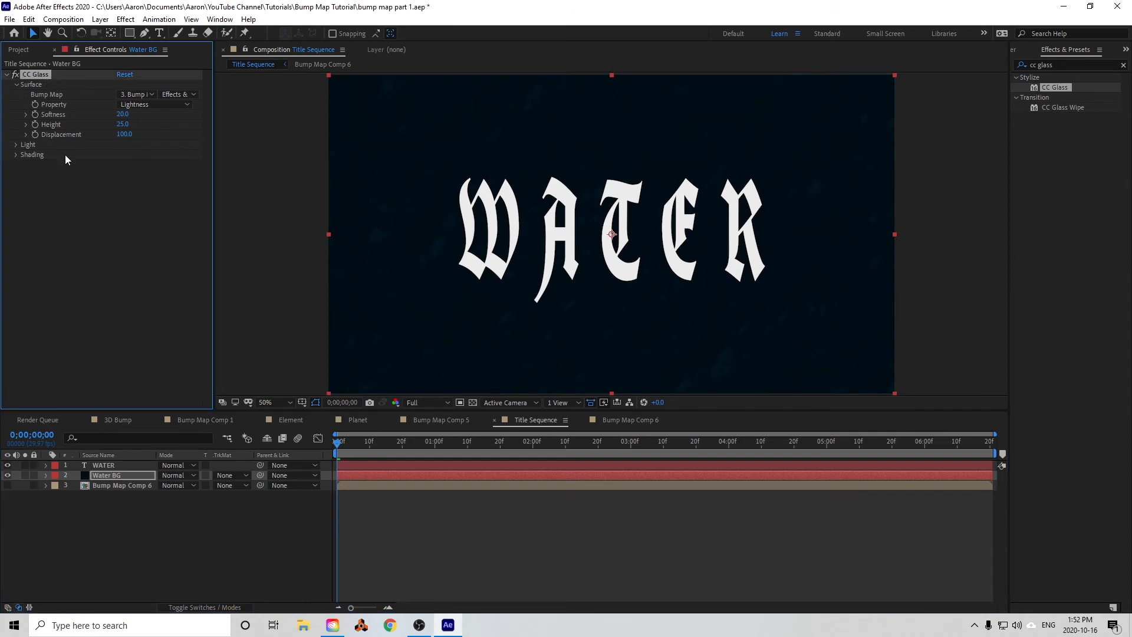
{"action": "left_click", "coordinate": [122, 125]}
{"action": "type", "text": "100"}
{"action": "key", "text": "Return"}
{"action": "left_click_drag", "start_coordinate": [123, 114], "coordinate": [159, 113]}
- Switch the Water BG layer's CC Glass lighting from the effect light to AE Lights
{"action": "left_click", "coordinate": [14, 145]}
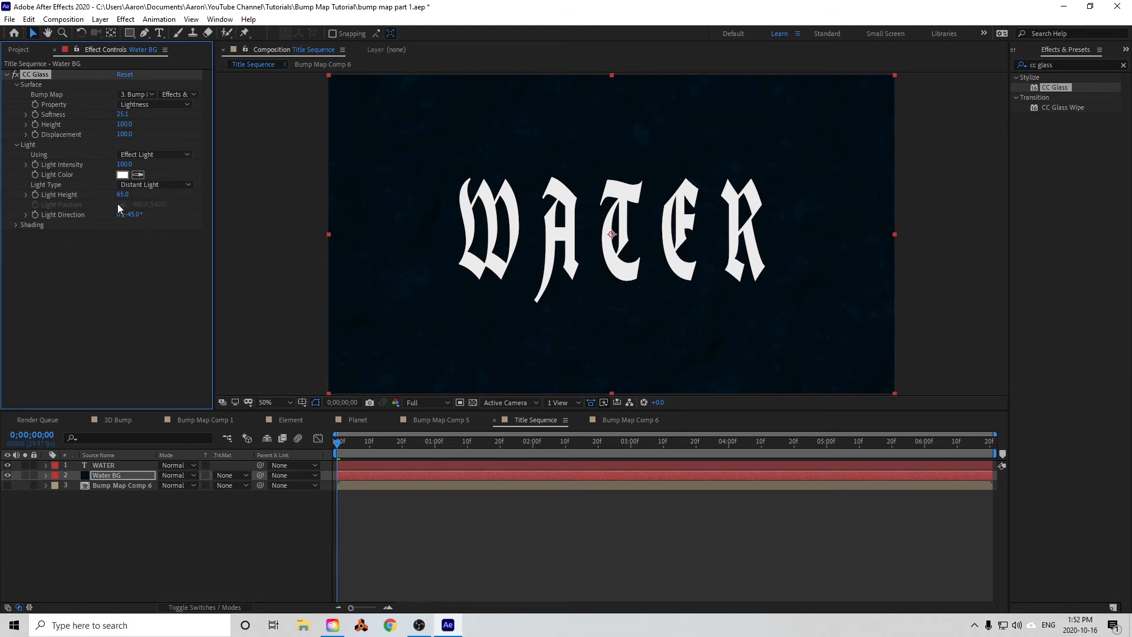
{"action": "left_click", "coordinate": [149, 154]}
{"action": "left_click", "coordinate": [141, 179]}
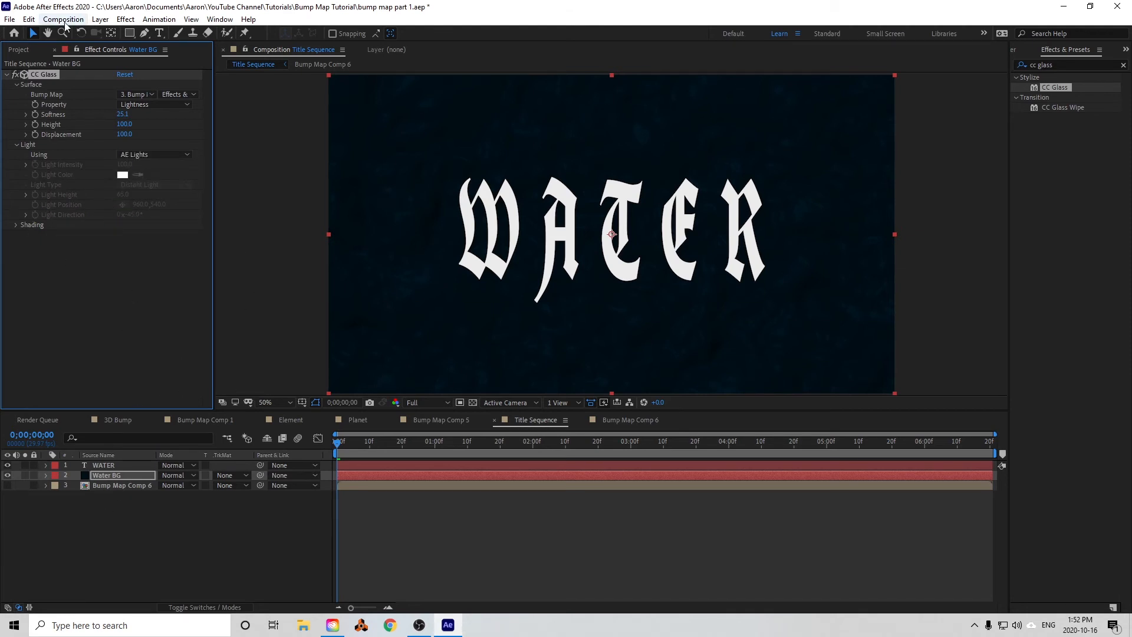
- Add a white FFFFFF Parallel light to Title Sequence and move its position to 3177, 460, -666.7
{"action": "left_click", "coordinate": [100, 19]}
{"action": "mouse_move", "coordinate": [126, 33]}
{"action": "left_click", "coordinate": [295, 61]}
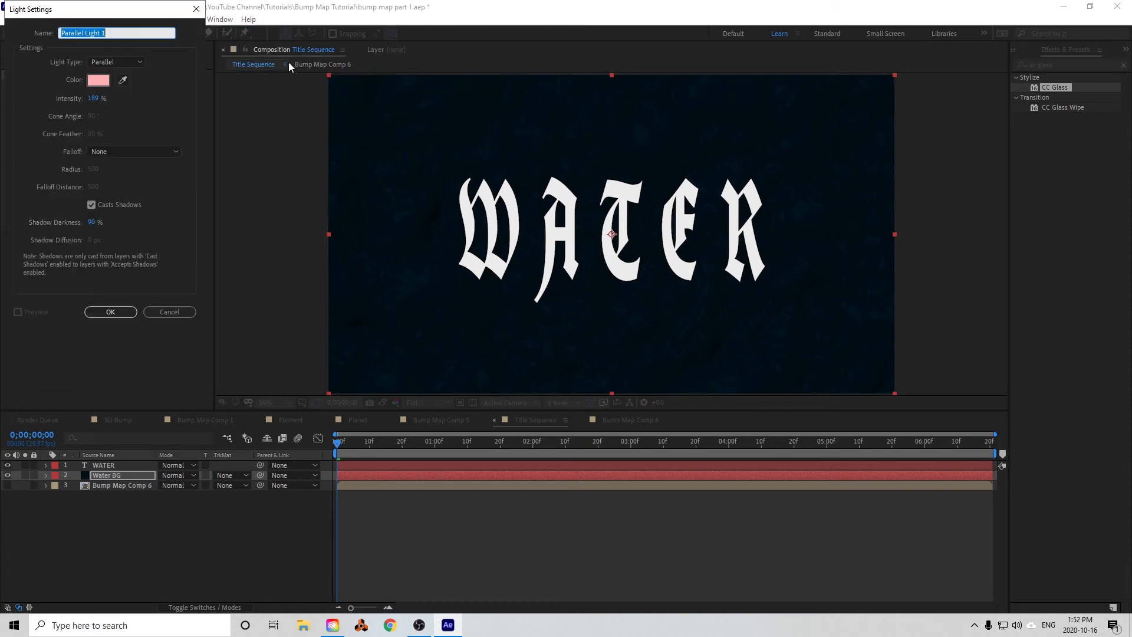
{"action": "left_click", "coordinate": [98, 80]}
{"action": "left_click", "coordinate": [339, 119]}
{"action": "left_click_drag", "start_coordinate": [339, 118], "coordinate": [296, 103]}
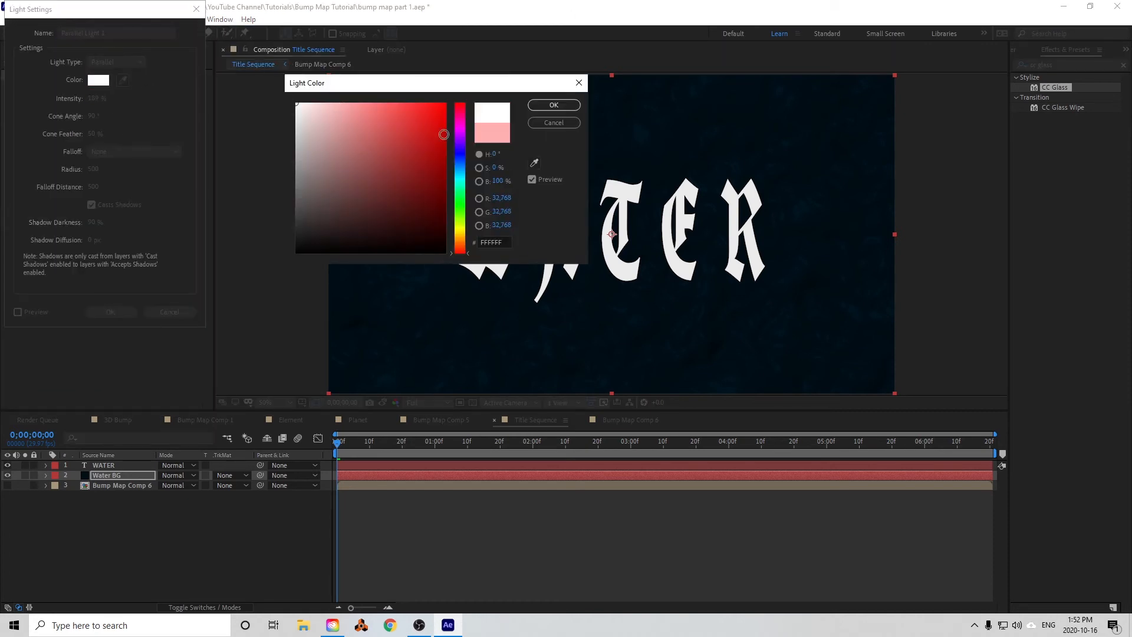
{"action": "left_click", "coordinate": [554, 105]}
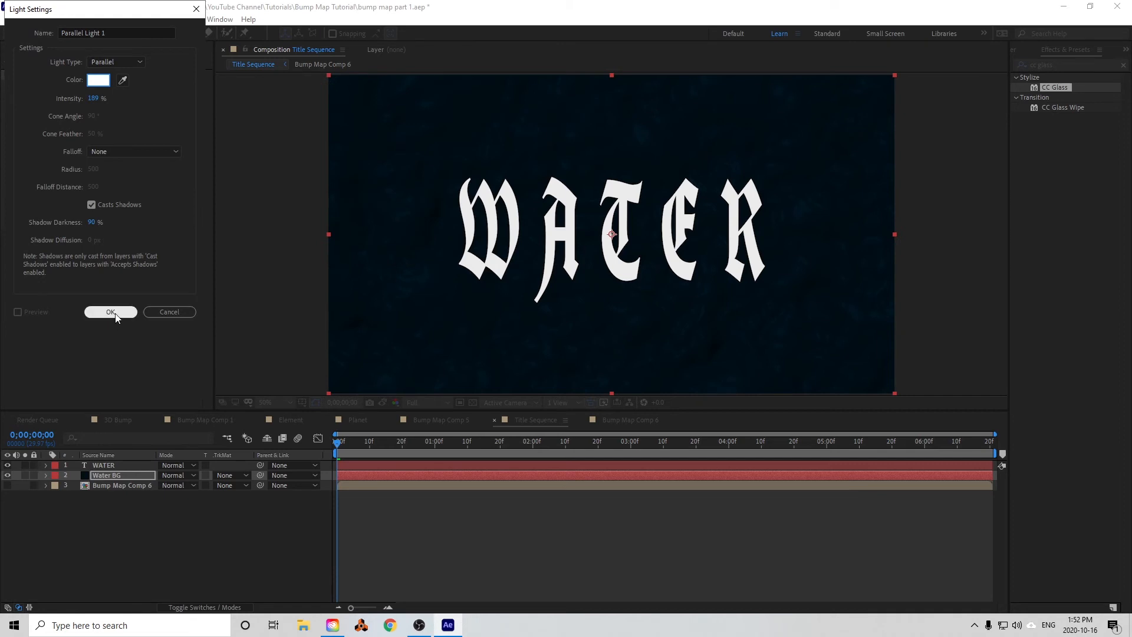
{"action": "left_click", "coordinate": [112, 313]}
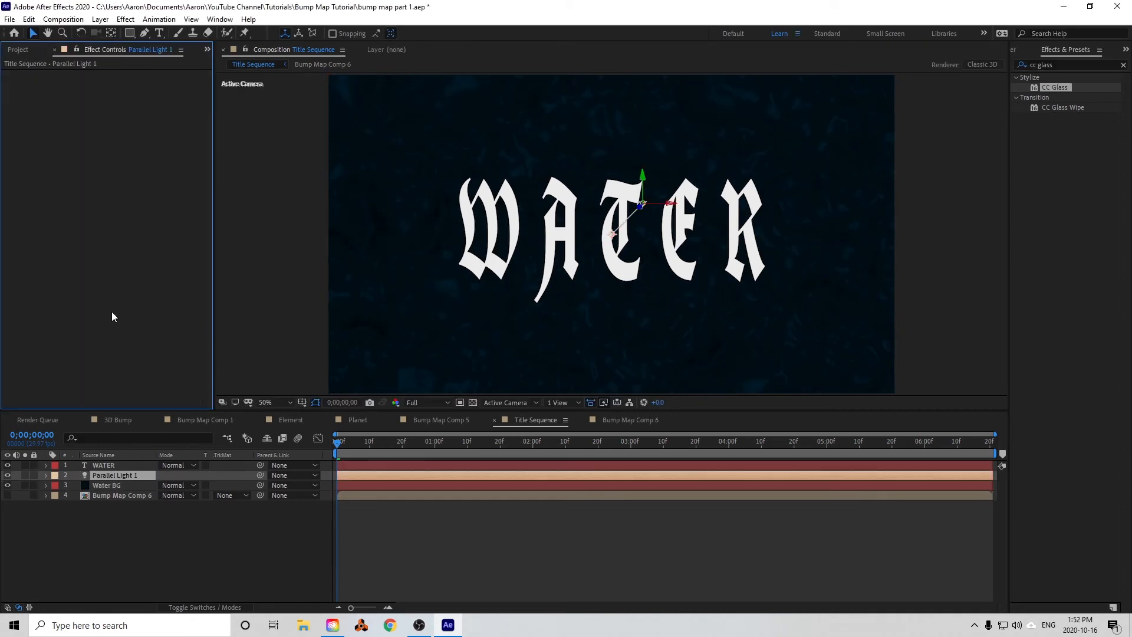
{"action": "left_click_drag", "start_coordinate": [798, 544], "coordinate": [801, 544]}
{"action": "left_click_drag", "start_coordinate": [168, 484], "coordinate": [205, 485]}
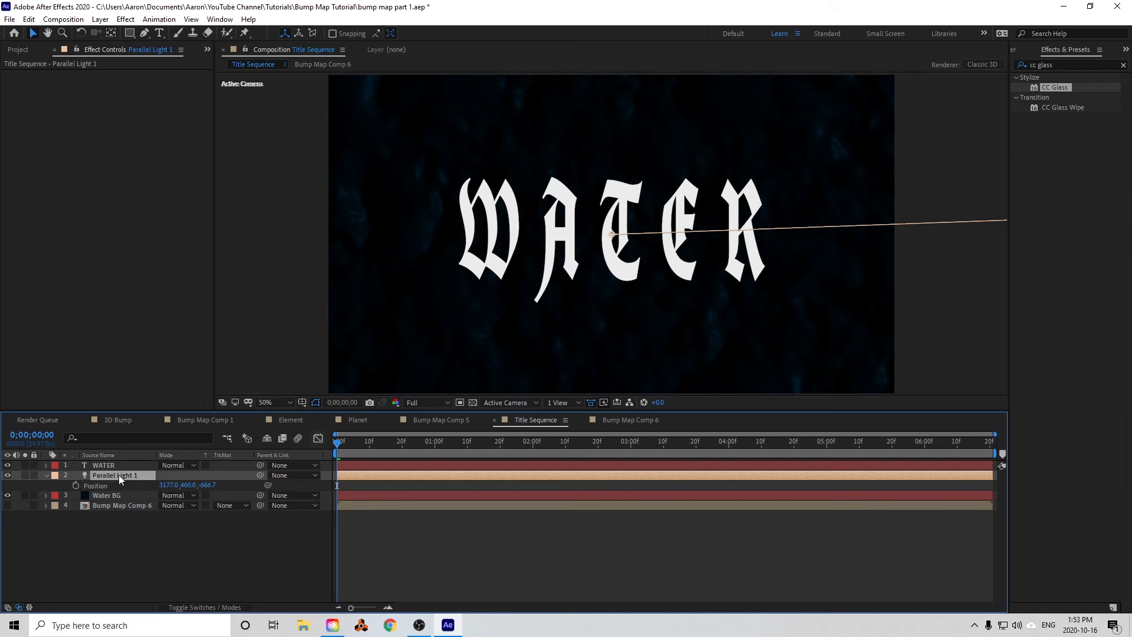
- Copy the CC Glass effect from the Water BG layer to the WATER text layer
{"action": "left_click", "coordinate": [114, 496]}
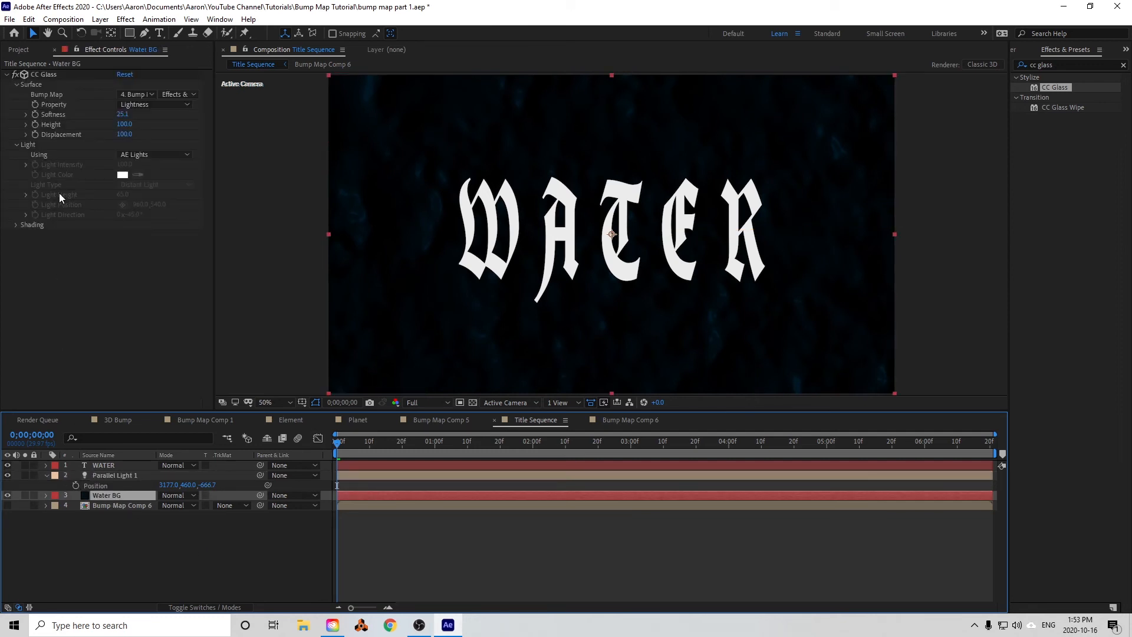
{"action": "left_click", "coordinate": [48, 75]}
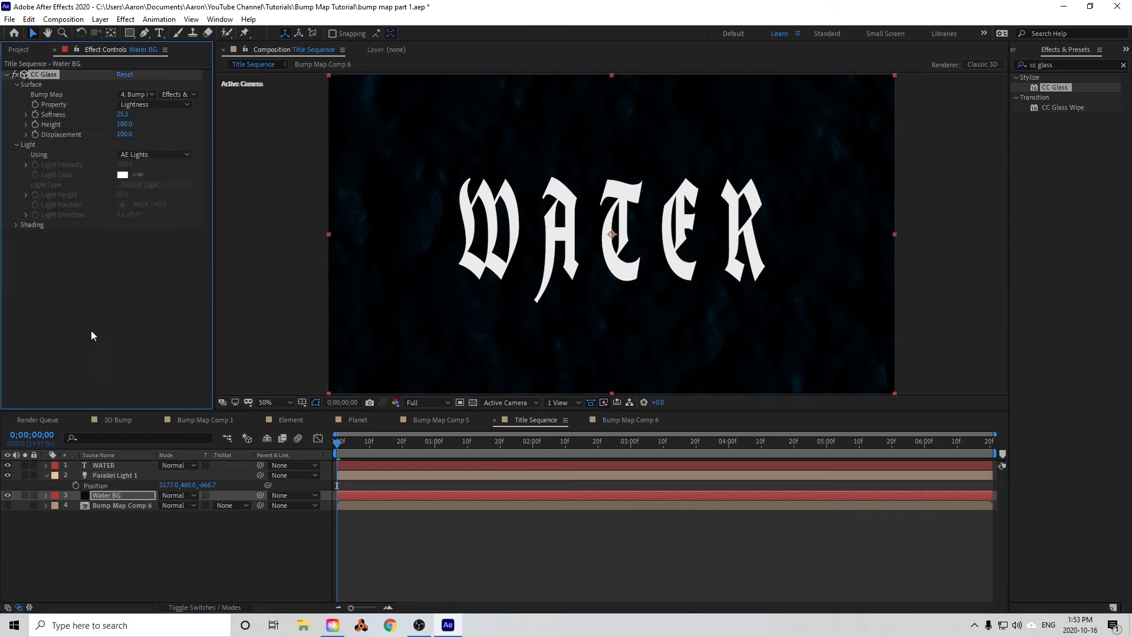
{"action": "left_click", "coordinate": [121, 455]}
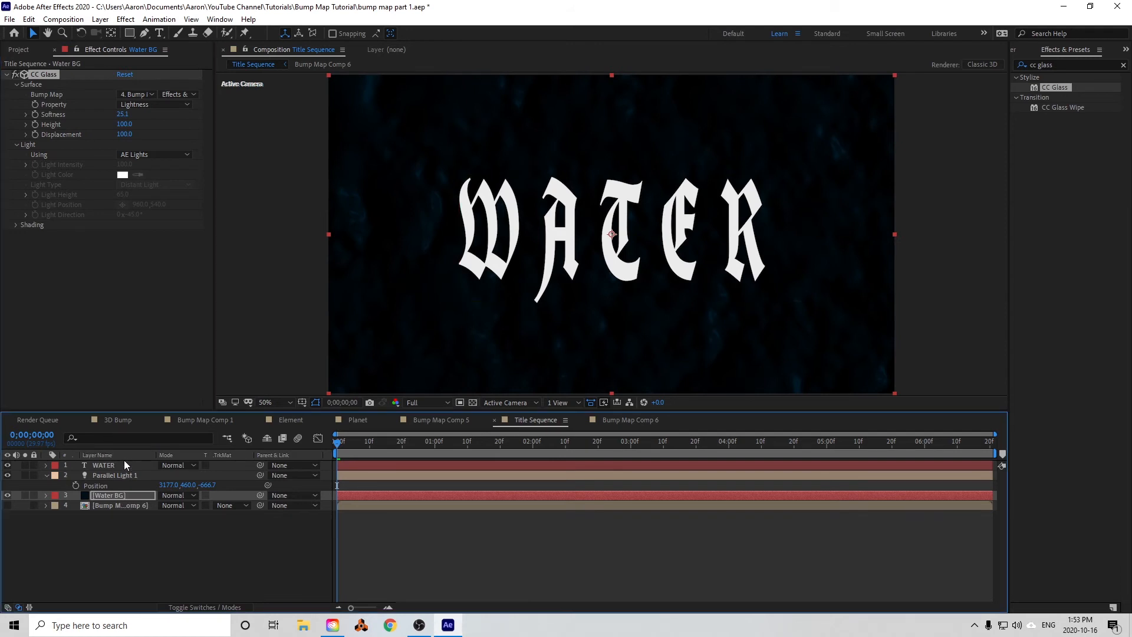
{"action": "left_click", "coordinate": [125, 465]}
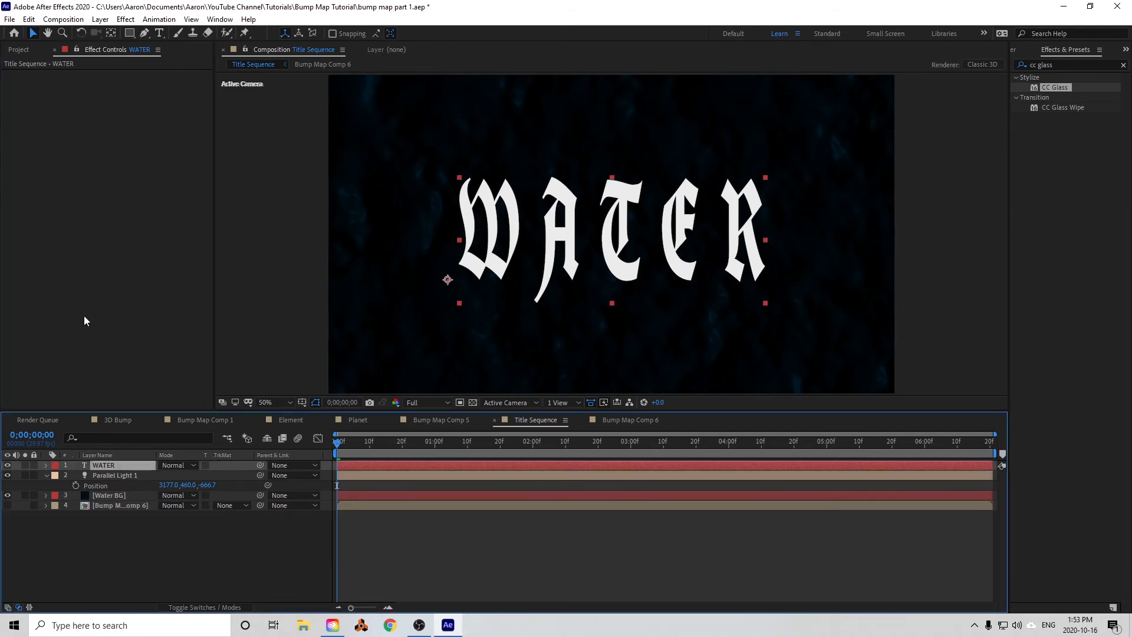
{"action": "key", "text": "ctrl+v"}
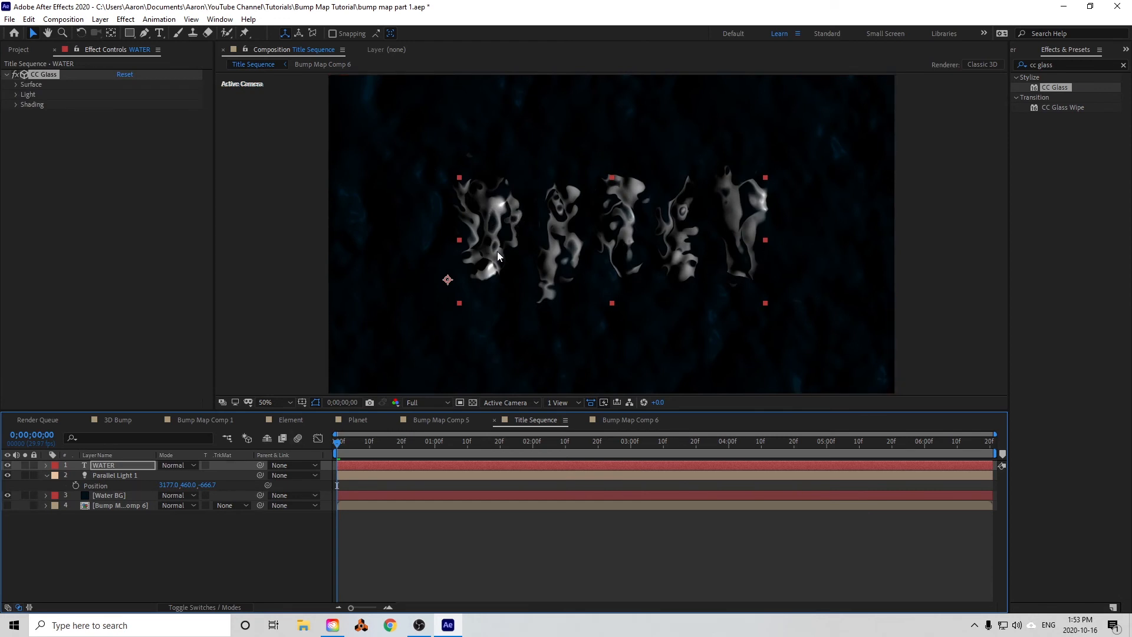
- Keyframe the WATER text's CC Glass Displacement from 500 at the first frame to 0 at 0;00;03;13
{"action": "left_click", "coordinate": [116, 468]}
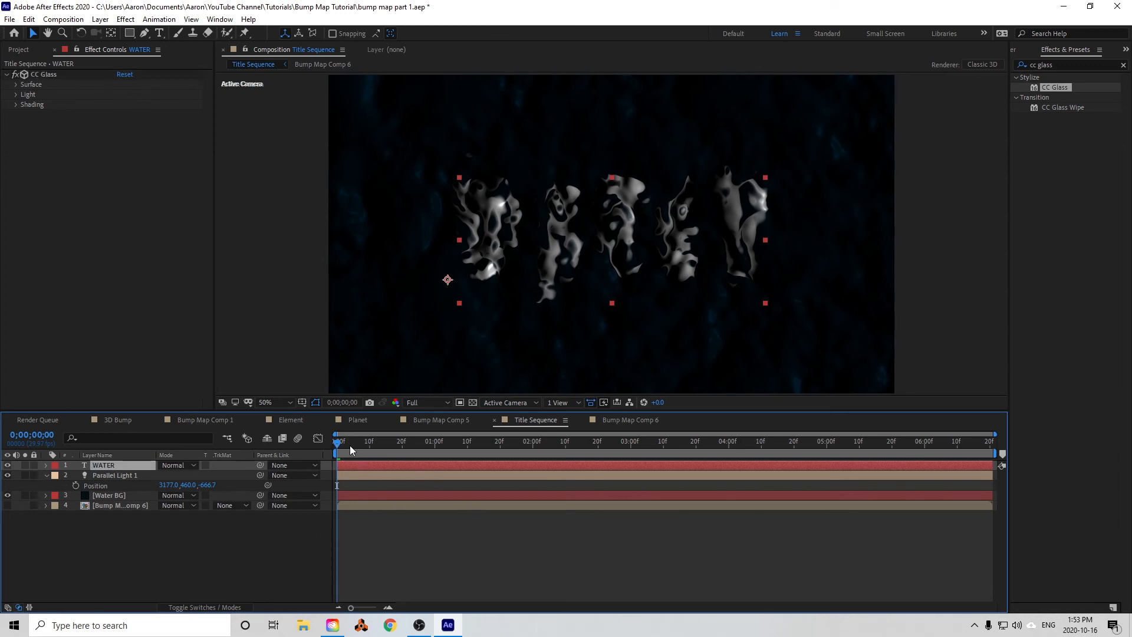
{"action": "left_click", "coordinate": [16, 85]}
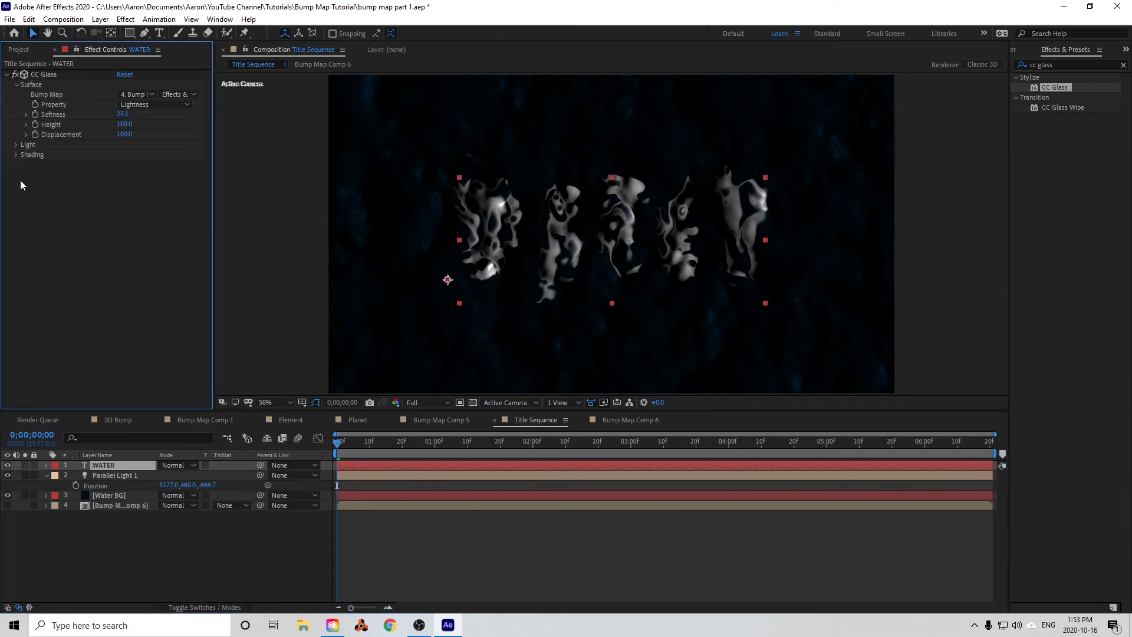
{"action": "left_click", "coordinate": [36, 135]}
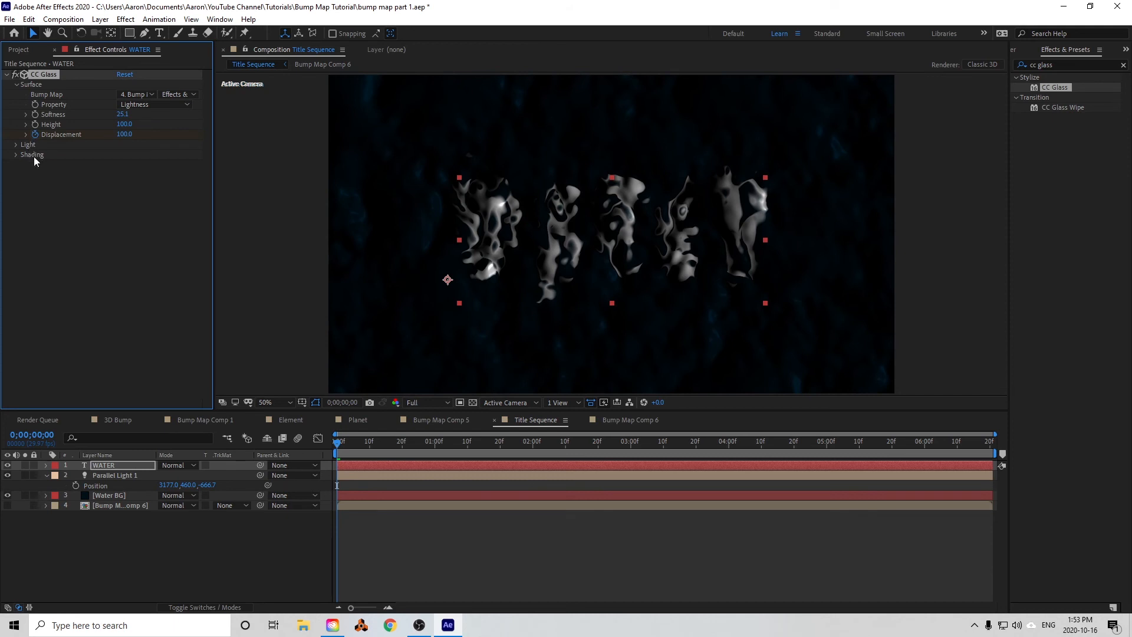
{"action": "left_click_drag", "start_coordinate": [123, 134], "coordinate": [431, 139]}
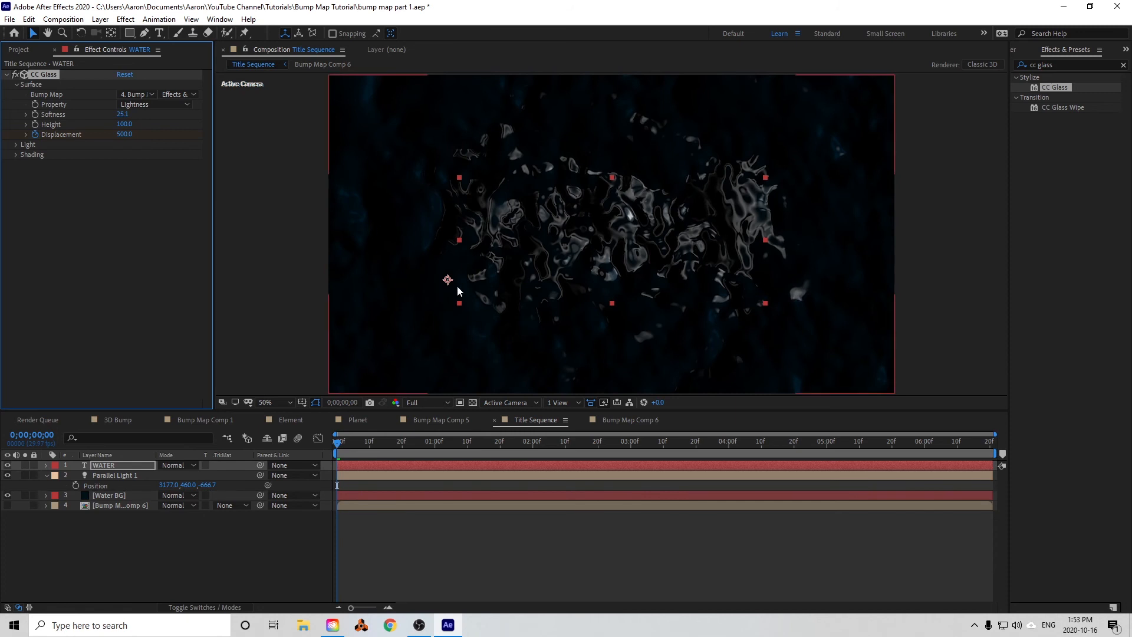
{"action": "left_click_drag", "start_coordinate": [430, 444], "coordinate": [670, 451]}
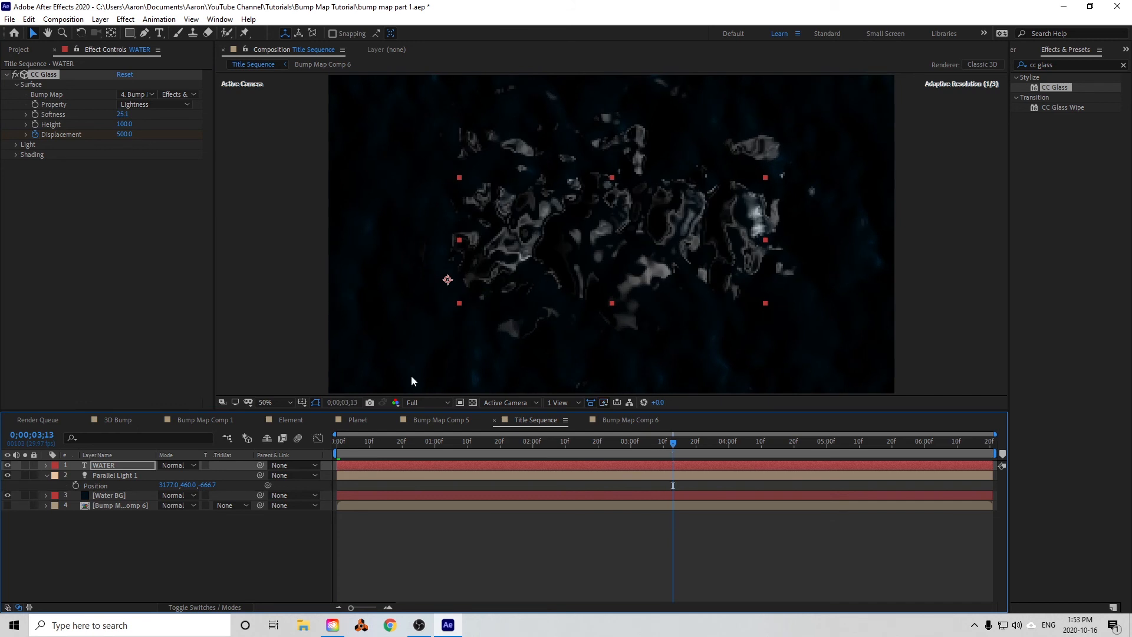
{"action": "left_click", "coordinate": [124, 134]}
{"action": "type", "text": "0"}
{"action": "key", "text": "Return"}
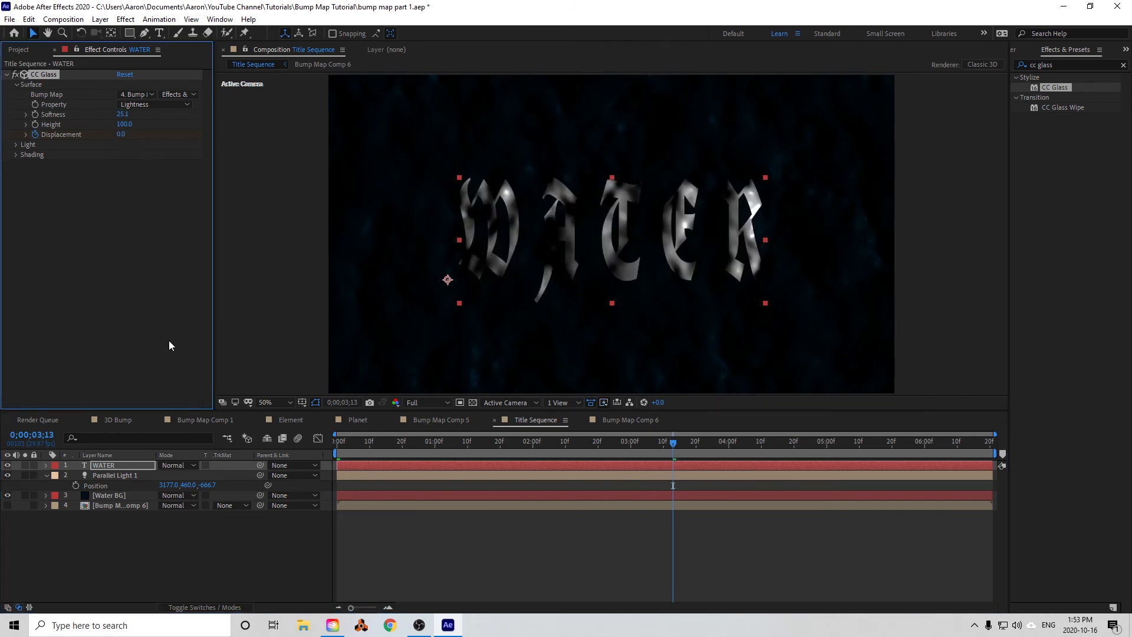
{"action": "mouse_move", "coordinate": [664, 450]}
{"action": "left_mouse_down"}
{"action": "mouse_move", "coordinate": [289, 425]}
{"action": "mouse_move", "coordinate": [405, 443]}
{"action": "mouse_move", "coordinate": [670, 433]}
{"action": "left_mouse_up"}
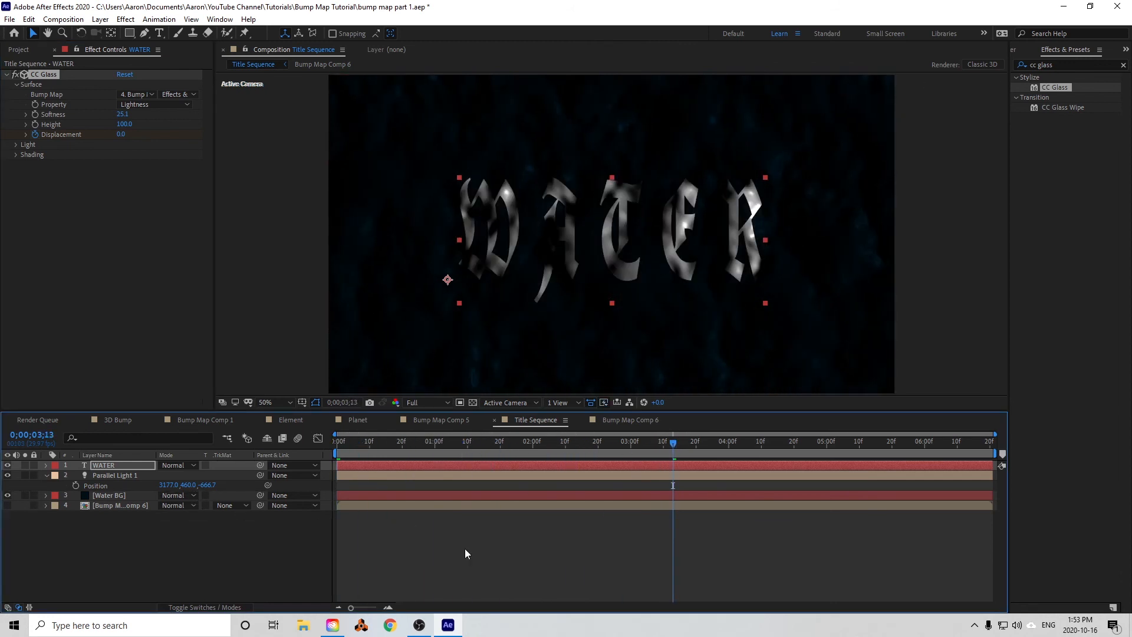
- Keyframe the WATER text's CC Glass Height from 100 at the first frame to 0 at 0;00;03;13
{"action": "left_click_drag", "start_coordinate": [369, 446], "coordinate": [306, 444]}
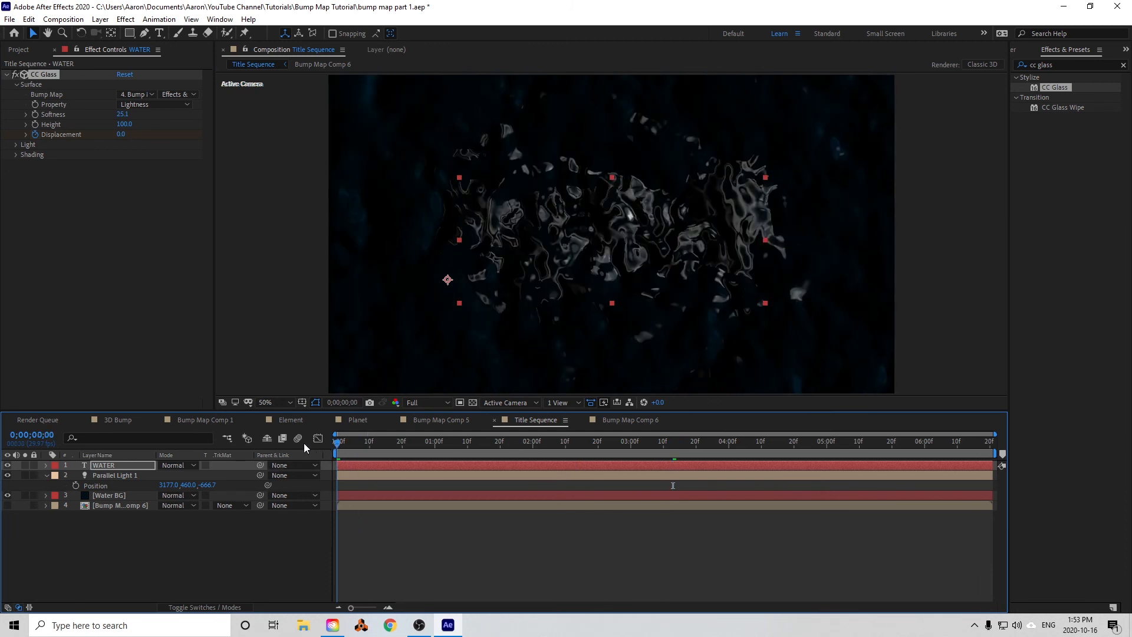
{"action": "left_click", "coordinate": [36, 125]}
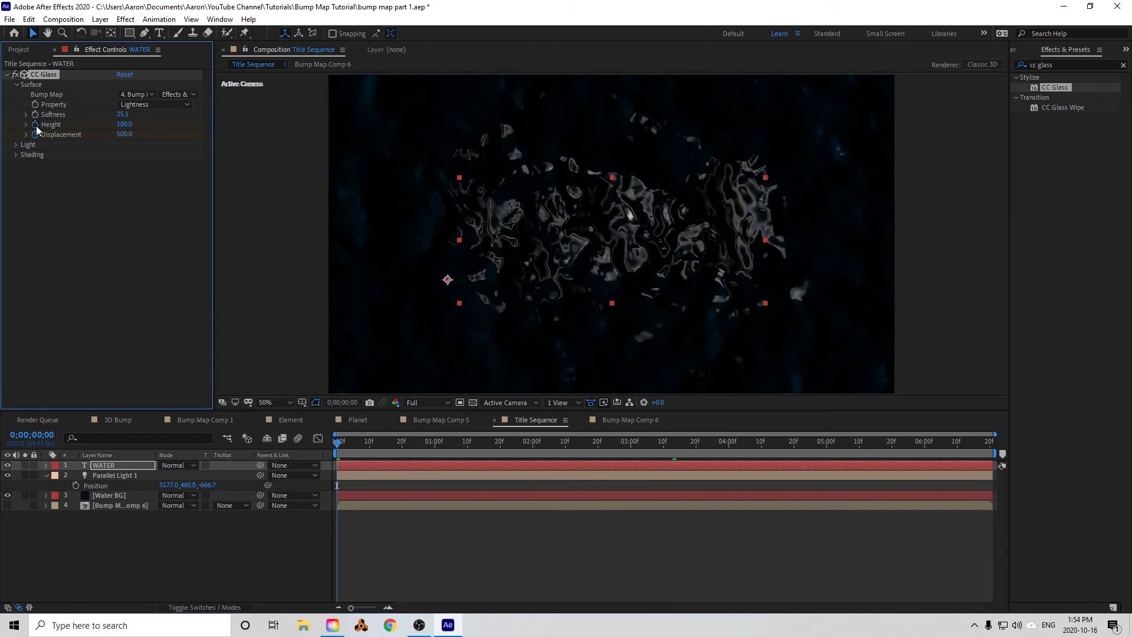
{"action": "key", "text": "k"}
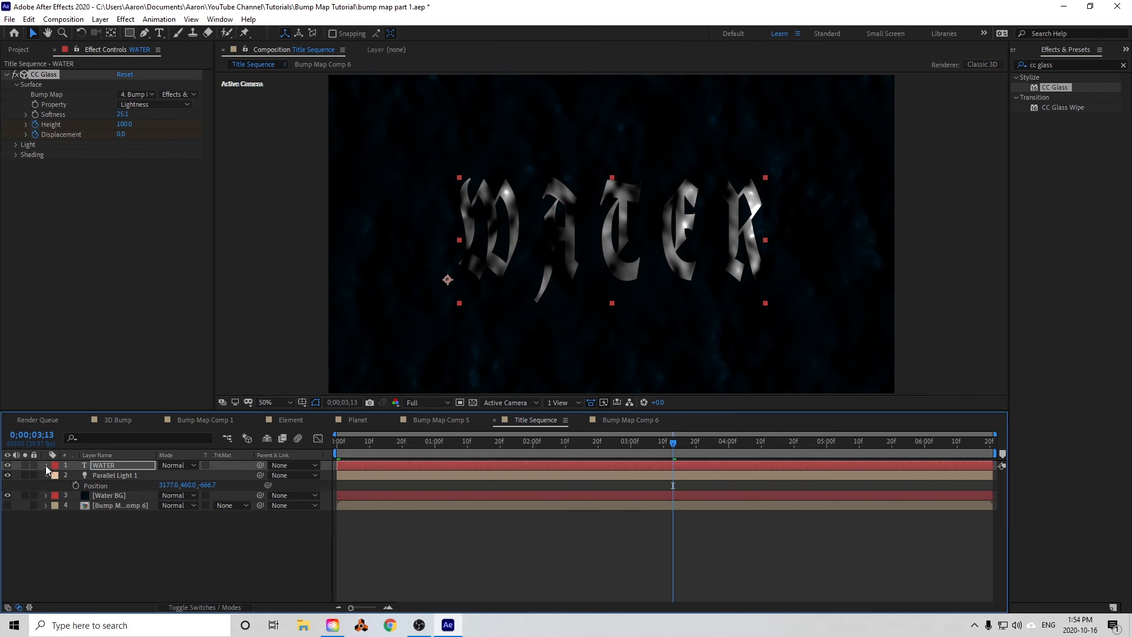
{"action": "left_click", "coordinate": [47, 465]}
{"action": "left_click", "coordinate": [673, 444]}
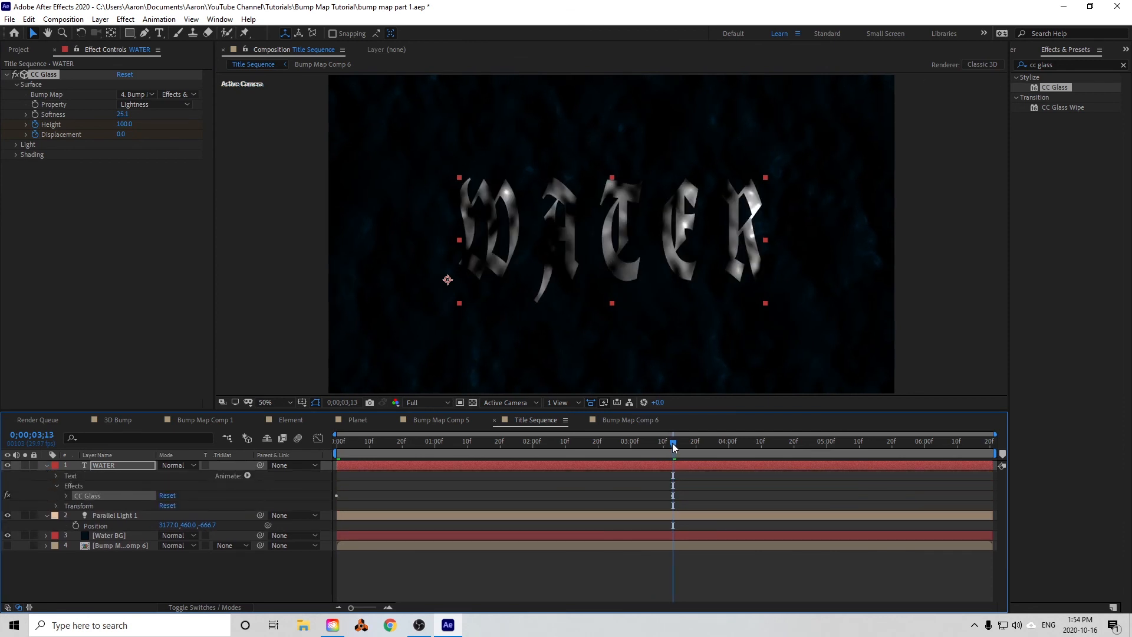
{"action": "left_click", "coordinate": [124, 124]}
{"action": "type", "text": "0"}
{"action": "key", "text": "Return"}
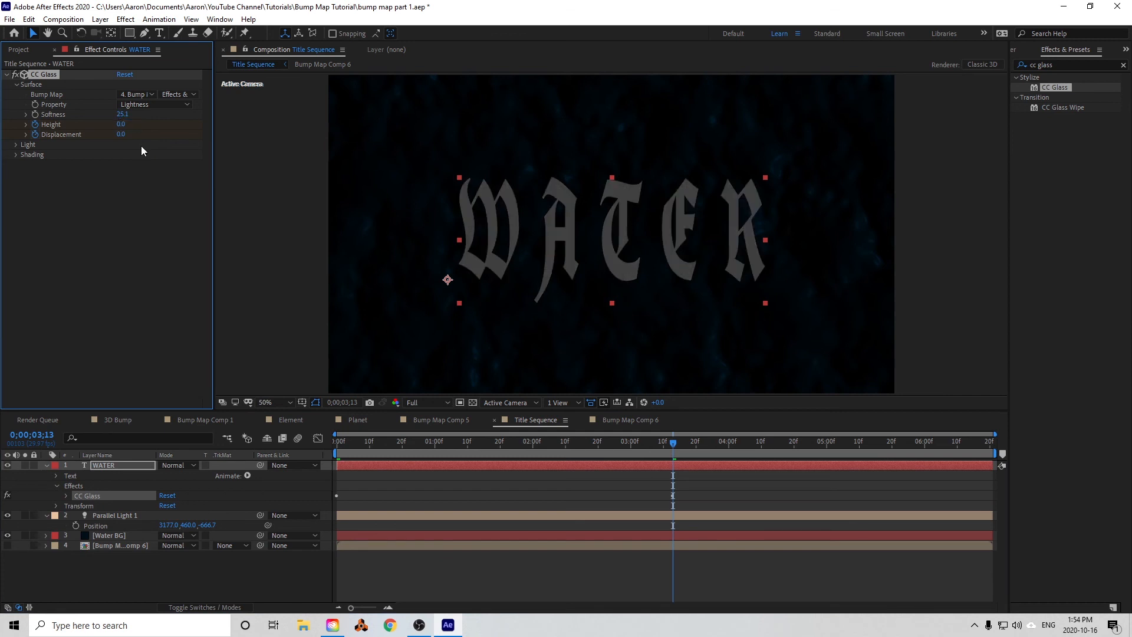
- Preview the WATER text's distortion animation from the first frame
{"action": "left_click_drag", "start_coordinate": [671, 443], "coordinate": [275, 464]}
{"action": "key", "text": "space"}
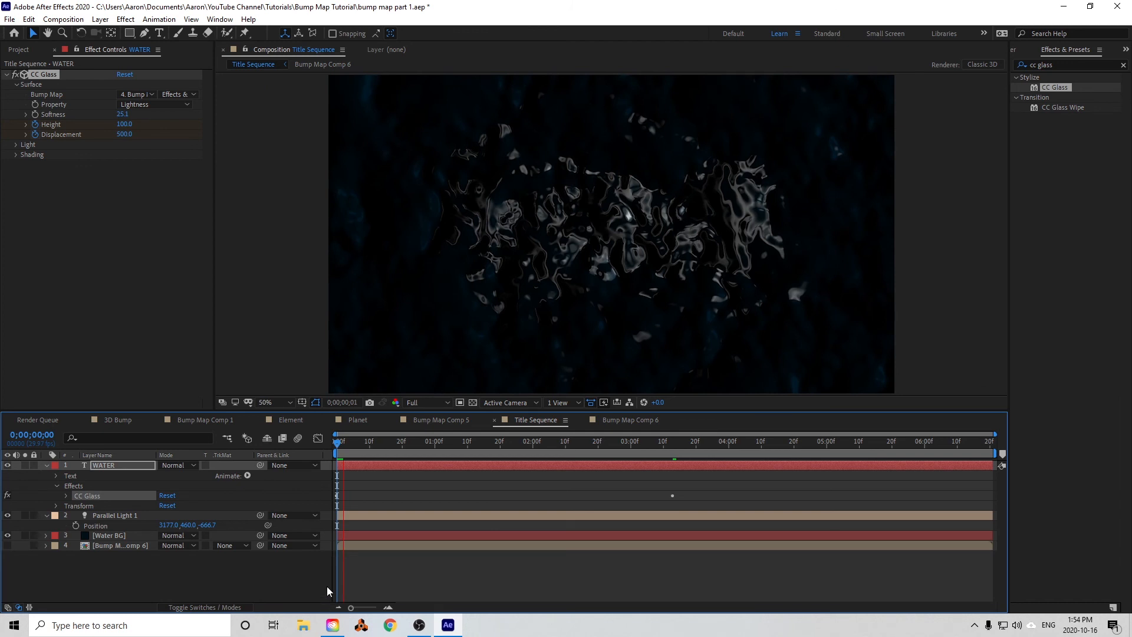
{"action": "key", "text": "space"}
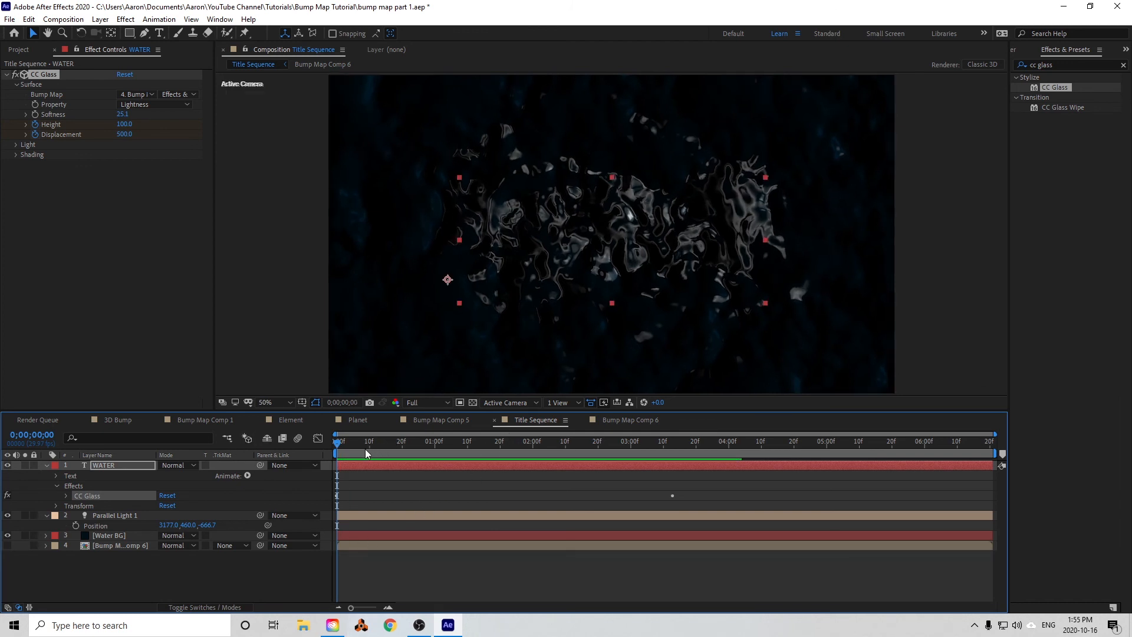
{"action": "key", "text": "space"}
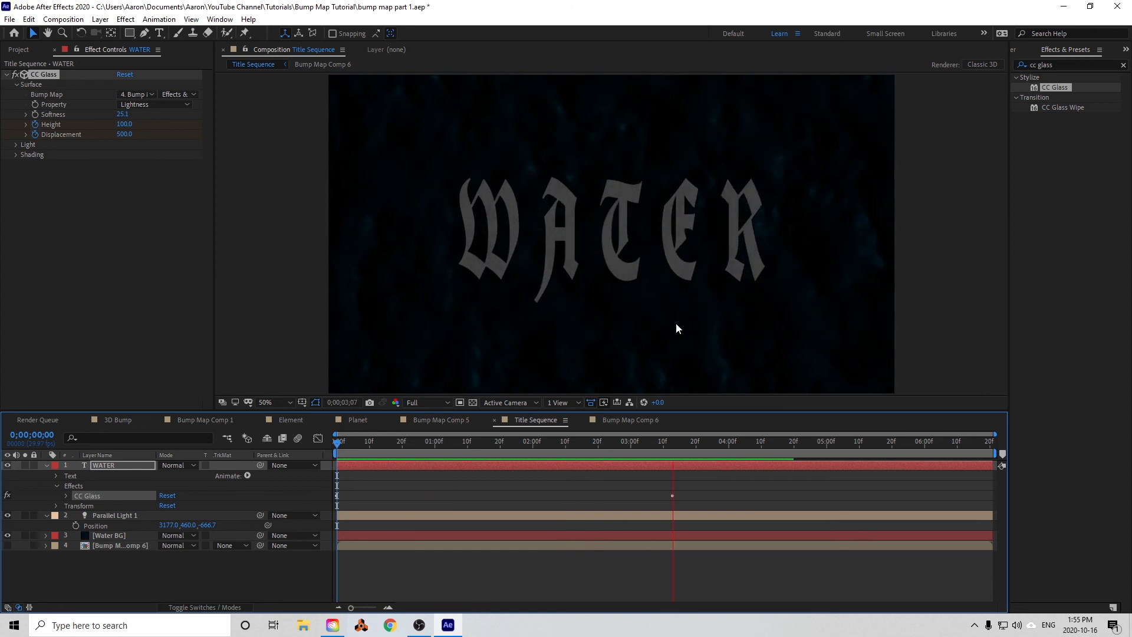
{"action": "key", "text": "space"}
{"action": "key", "text": "space"}
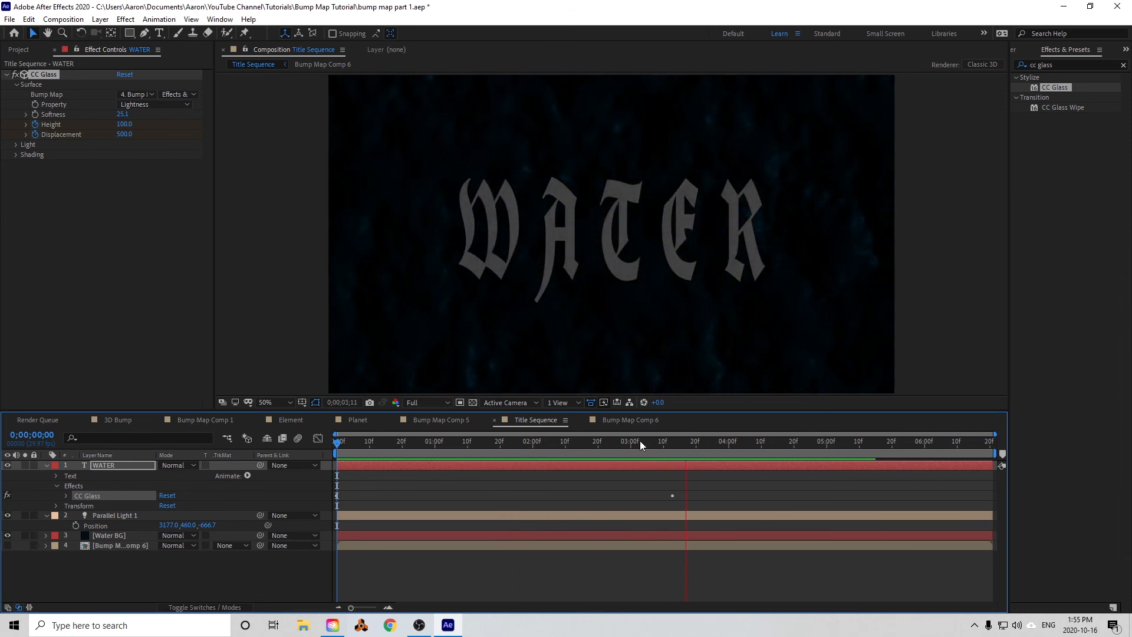
- Keyframe the Water BG layer's Opacity from 100% at 0;00;02;27 to 0% at 0;00;04;17
{"action": "left_click", "coordinate": [621, 441]}
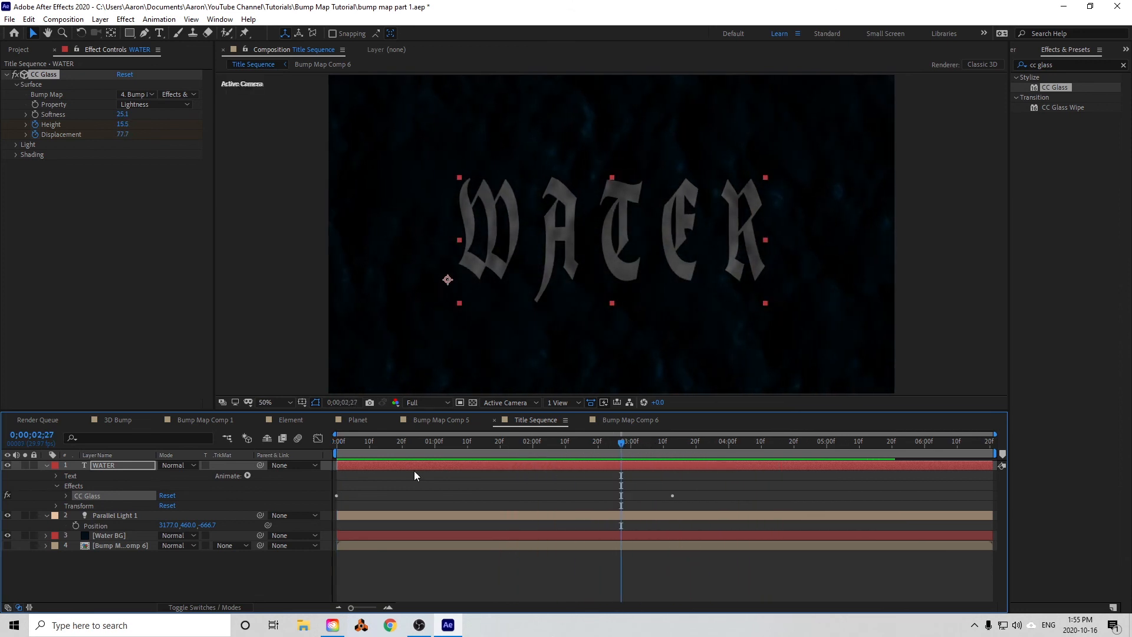
{"action": "left_click", "coordinate": [116, 534]}
{"action": "key", "text": "t"}
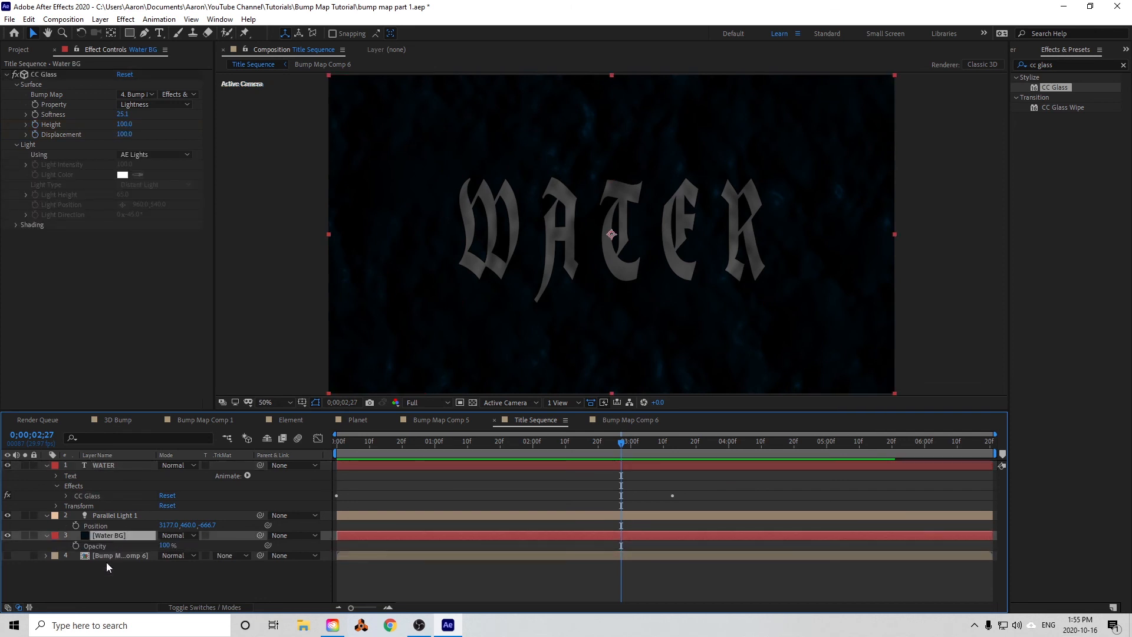
{"action": "left_click", "coordinate": [76, 545]}
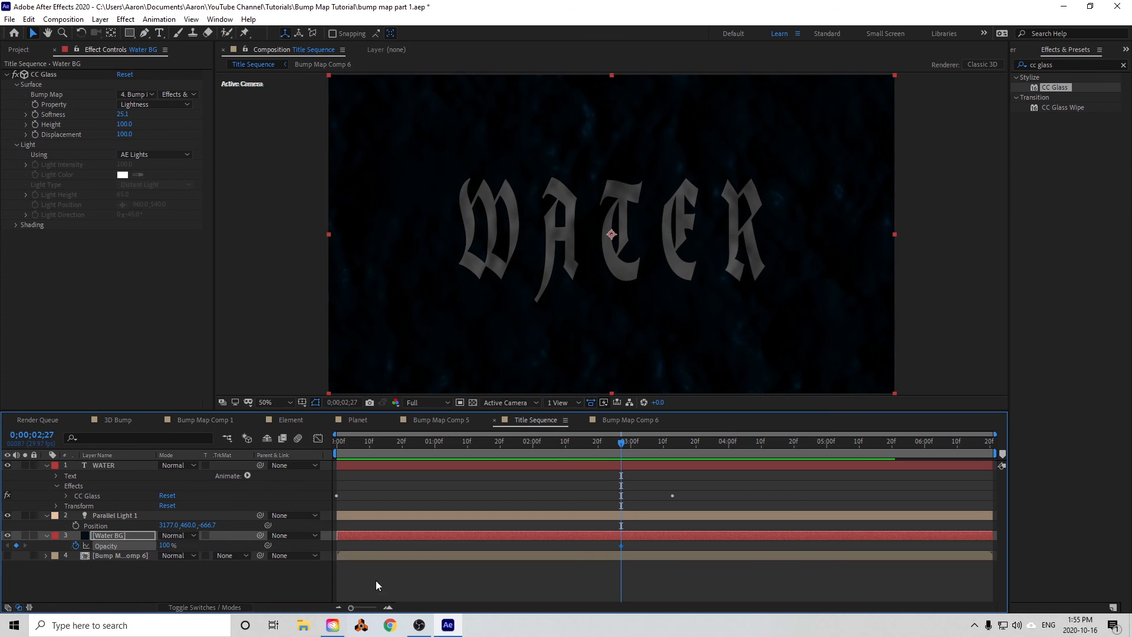
{"action": "left_click_drag", "start_coordinate": [686, 449], "coordinate": [786, 449]}
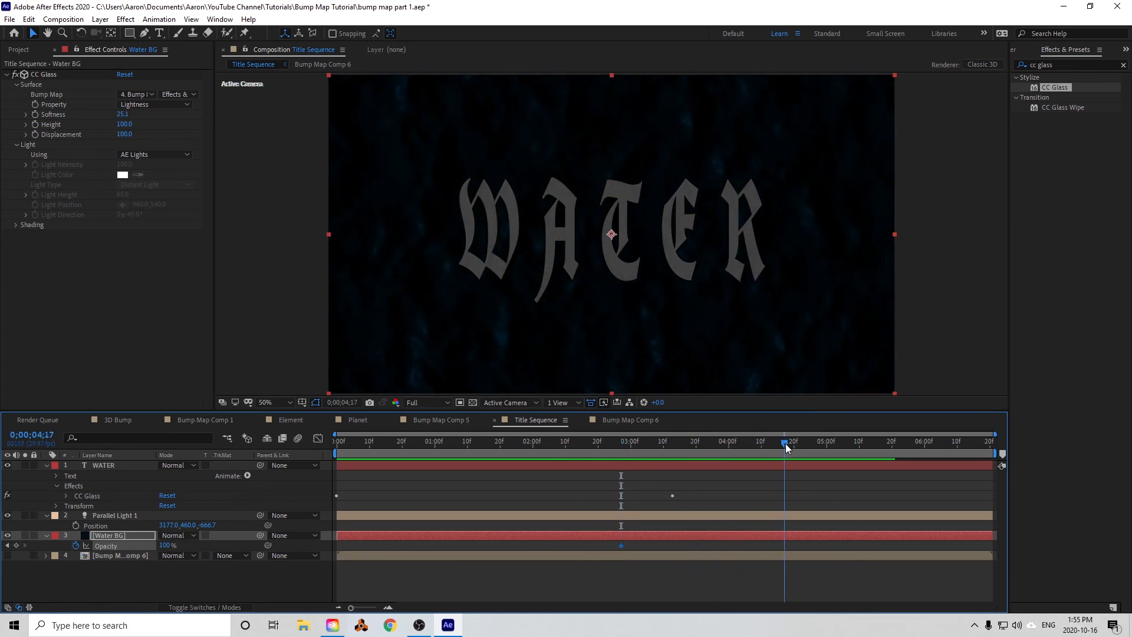
{"action": "left_click", "coordinate": [165, 545]}
{"action": "type", "text": "0"}
{"action": "key", "text": "Return"}
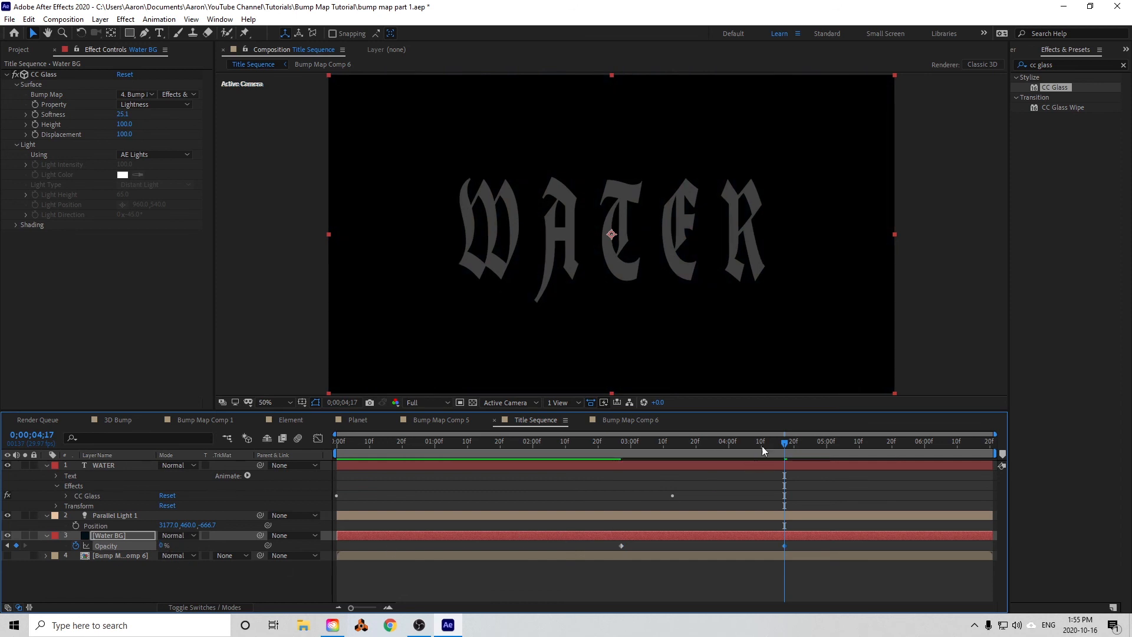
- Preview the Water BG layer's fade-out together with the WATER text animation from the first frame
{"action": "left_click_drag", "start_coordinate": [773, 442], "coordinate": [633, 482]}
{"action": "key", "text": "space"}
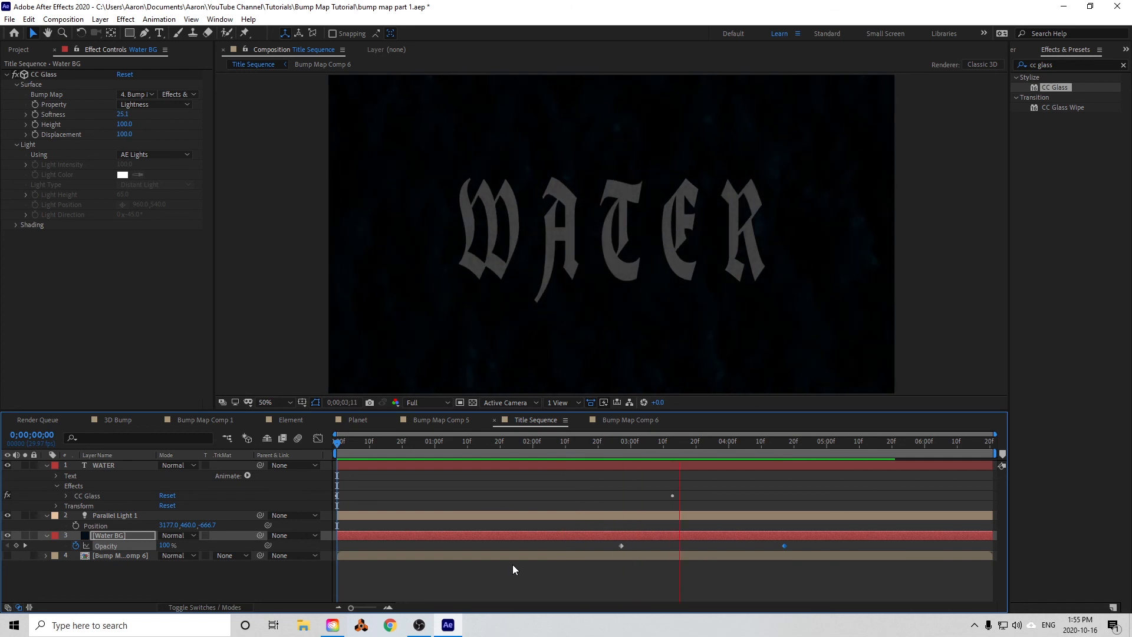
{"action": "key", "text": "space"}
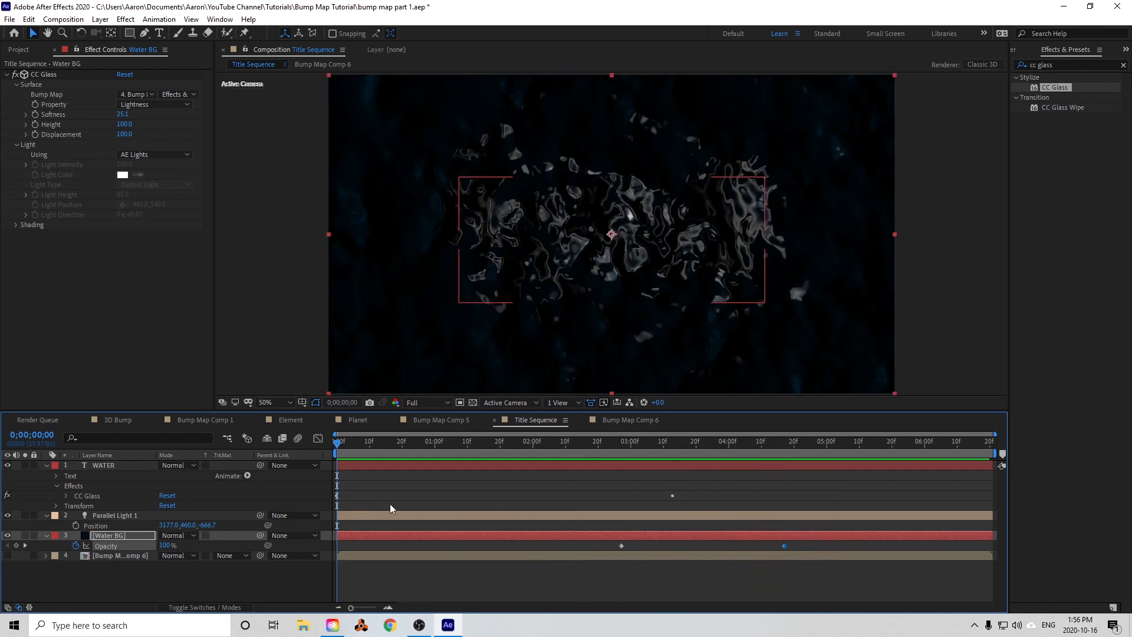